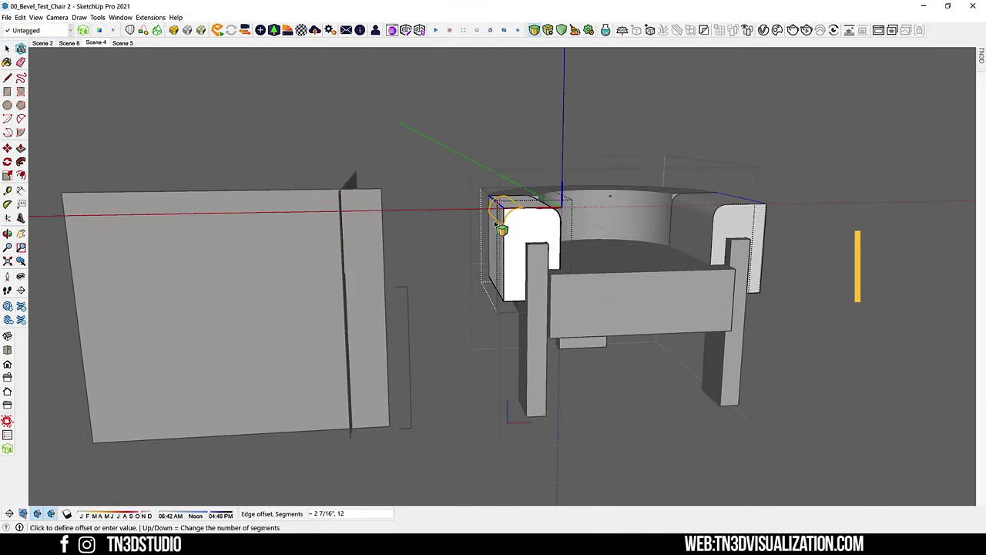
Step: Bevel the long top edges of the chair's armrest with 12 segments
scroll(466, 257, up, 3)
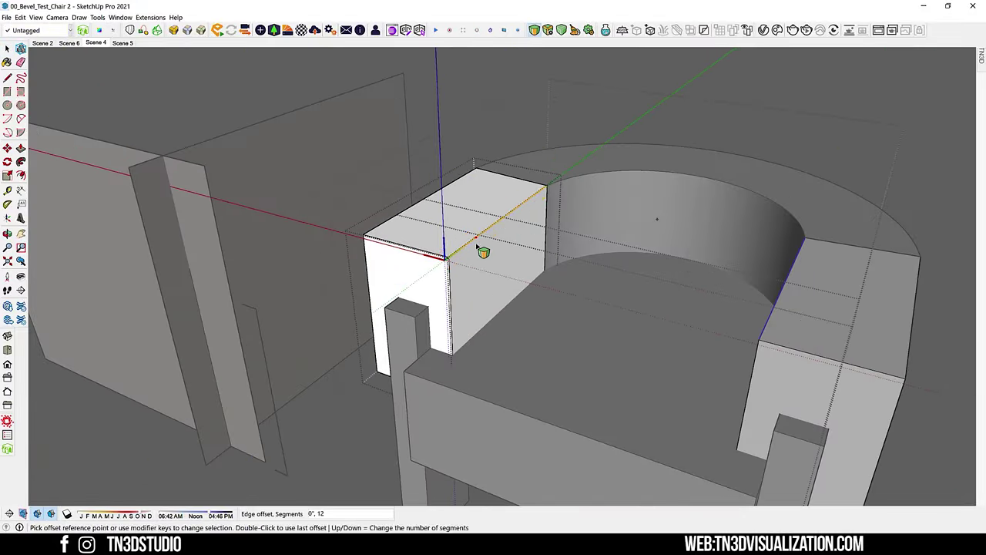
click(493, 277)
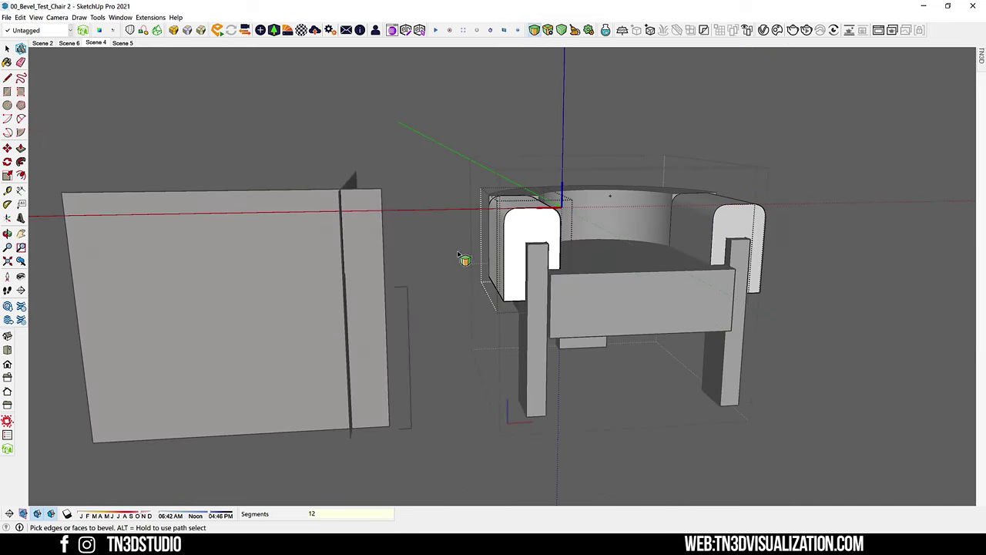
scroll(466, 259, up, 3)
click(493, 293)
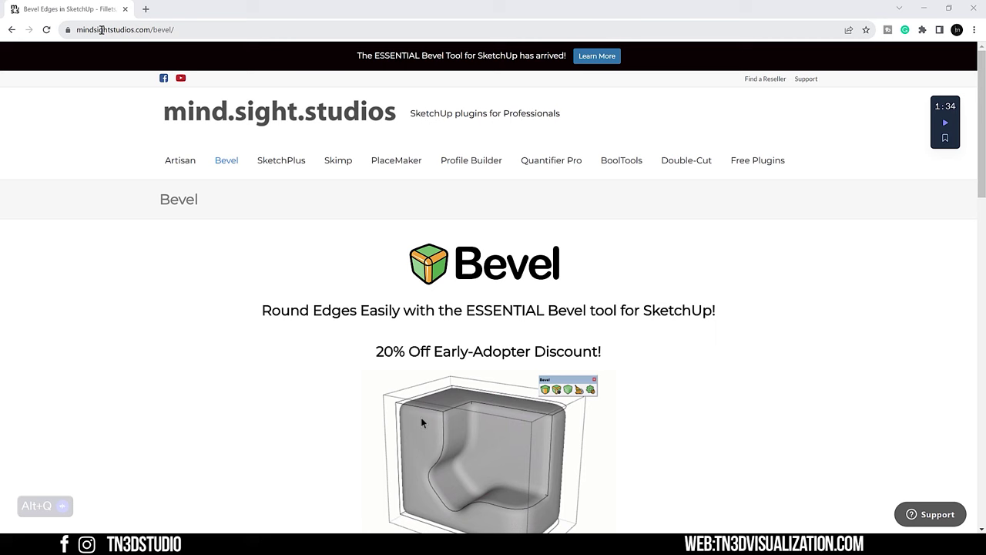
Step: Order the free 15-day trial from the Bevel product page and accept the end-user license agreement
click(69, 31)
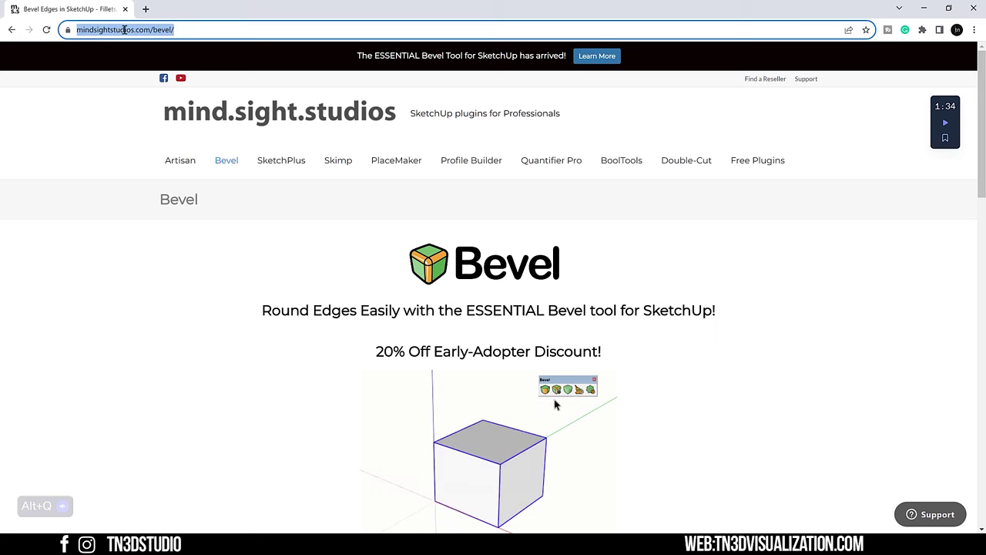
click(95, 221)
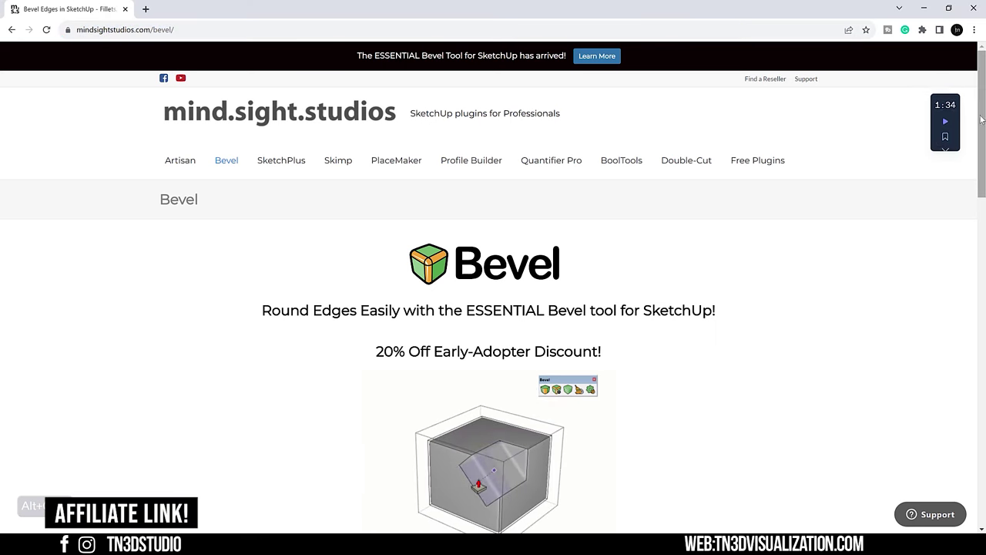
scroll(981, 168, down, 3)
drag(982, 168, 983, 284)
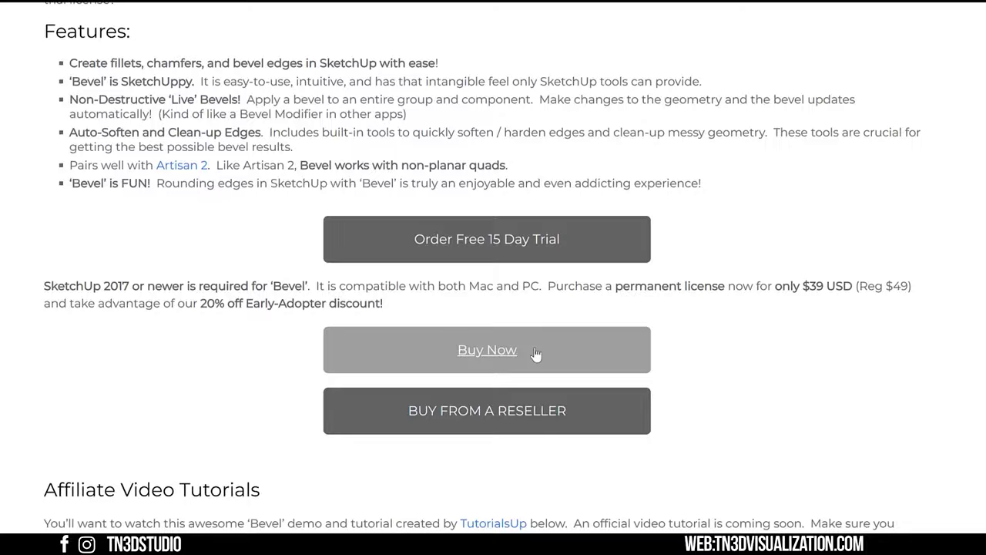
click(536, 355)
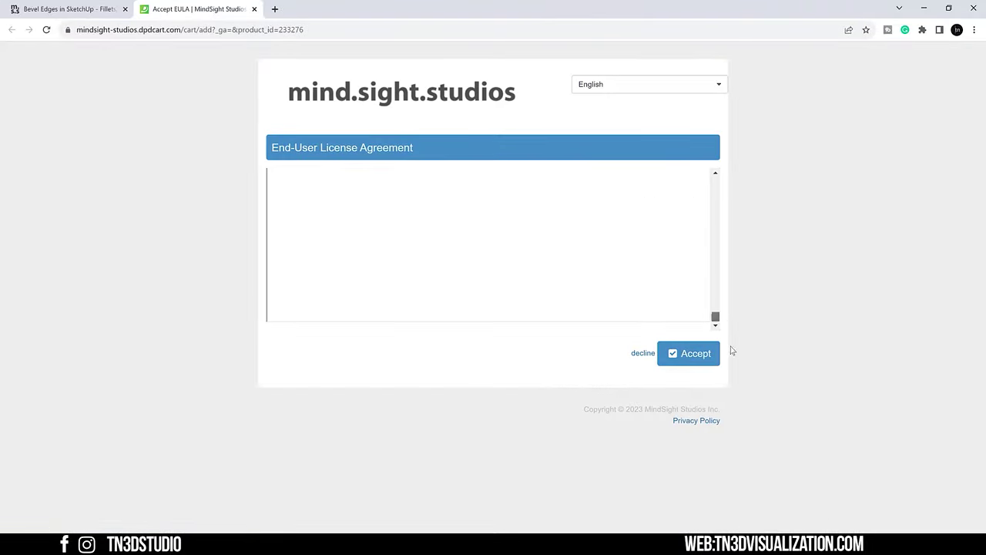
click(693, 354)
click(689, 356)
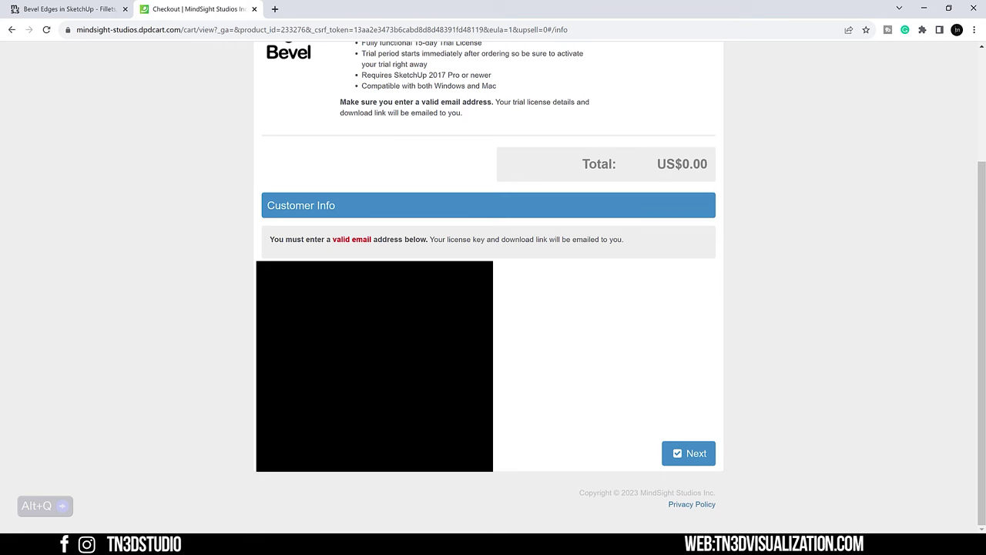
Step: Submit the customer details for the trial order and select the trial license key in the order confirmation
right_click(287, 351)
click(352, 197)
key(Return)
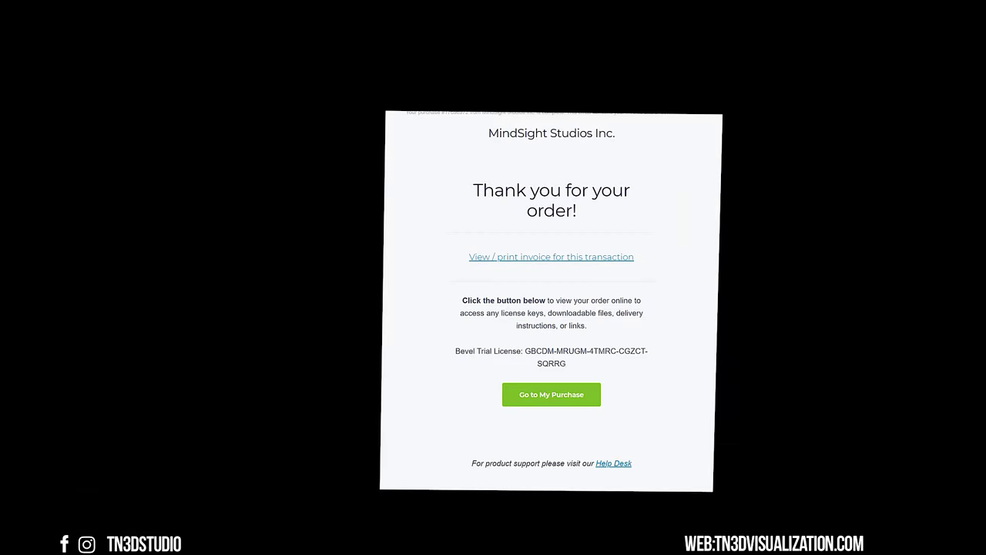
drag(524, 350, 621, 385)
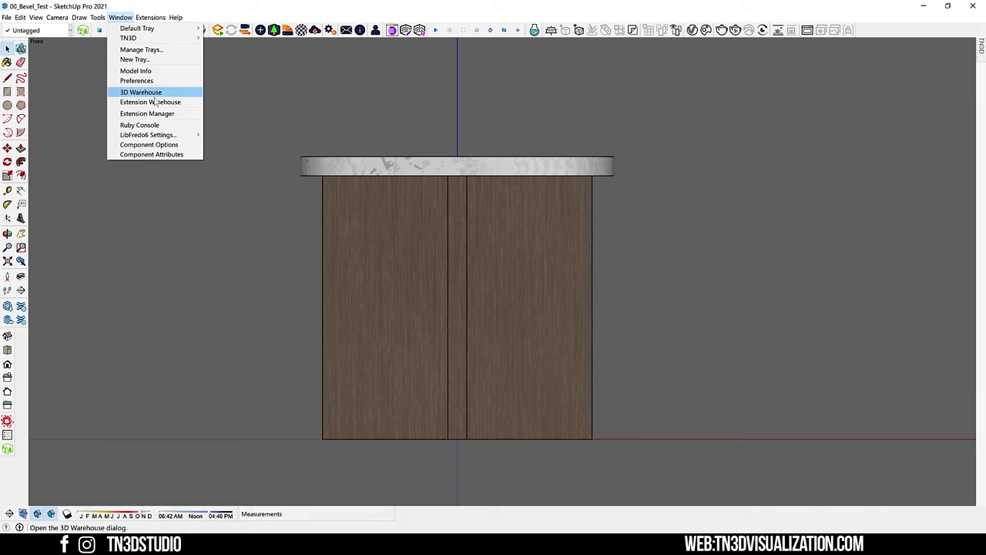
Step: Switch to SketchUp, open the Extension Manager, and show the Bevel toolbar floating beside the table model
click(158, 113)
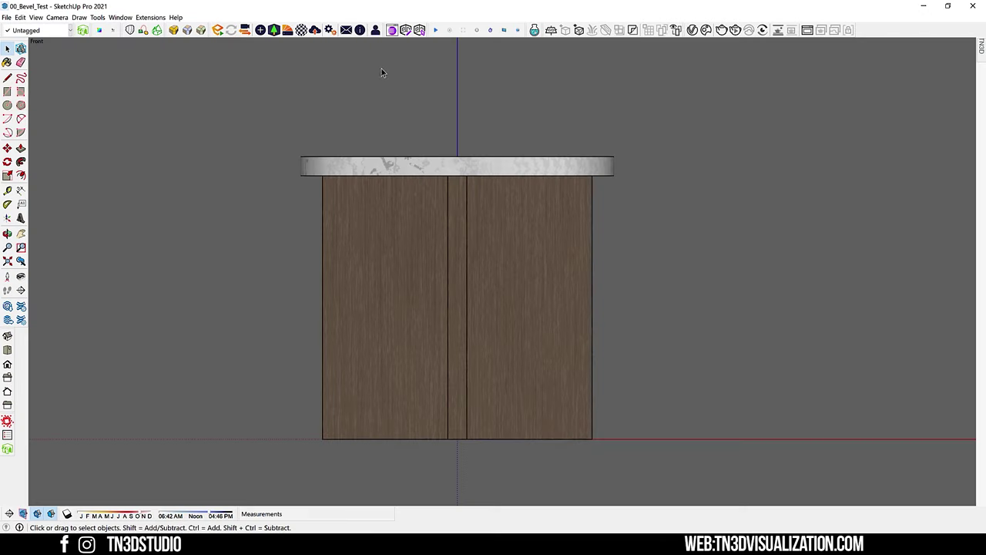
right_click(351, 34)
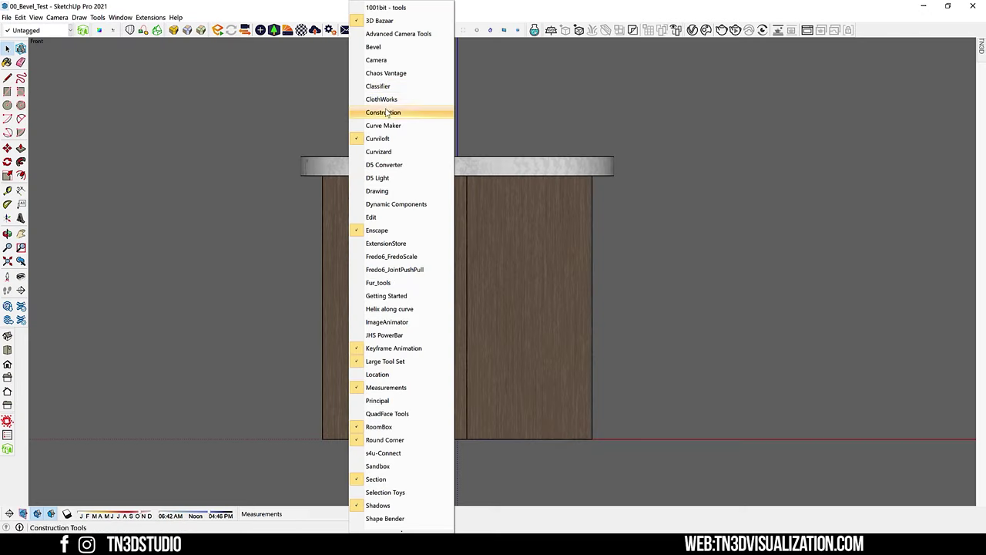
click(378, 47)
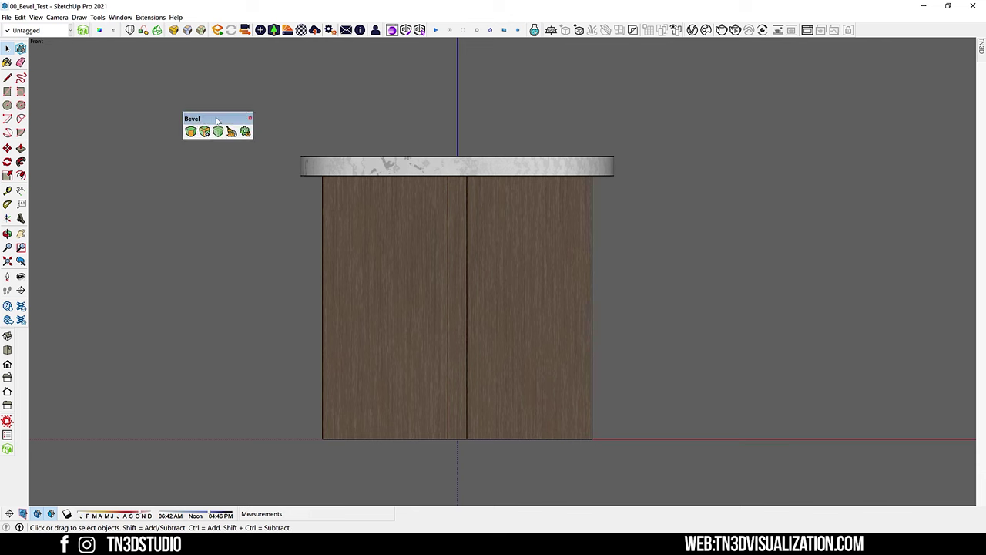
drag(217, 121, 173, 107)
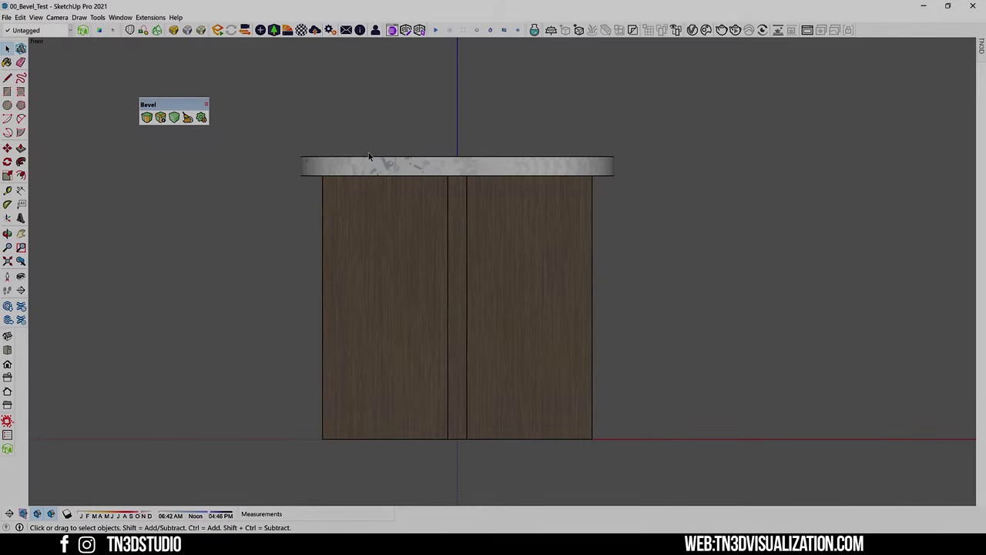
Step: Open the round marble tabletop for editing and bevel its upper circular edge by about 5/16" with 8 segments
middle_drag(369, 156, 482, 235)
scroll(485, 225, up, 5)
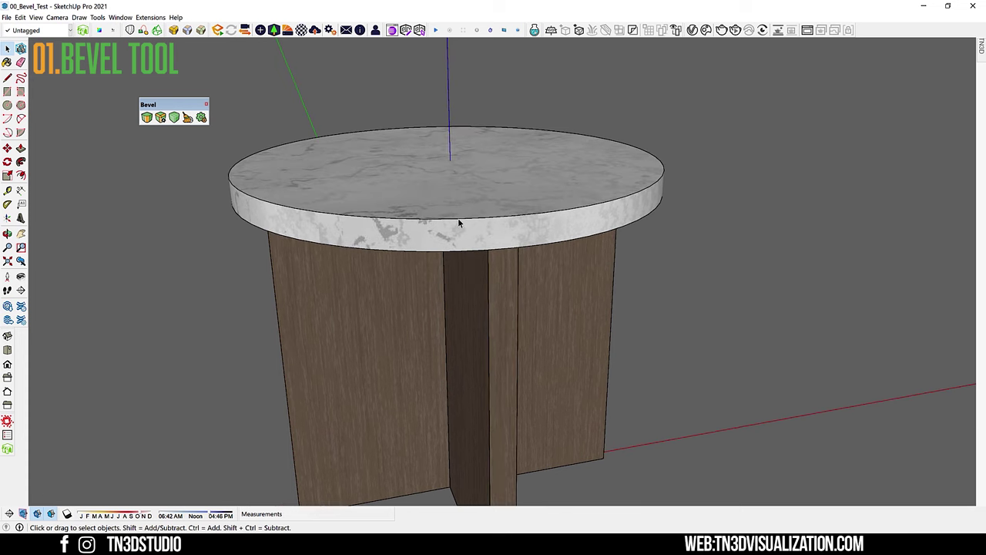
middle_drag(458, 222, 439, 257)
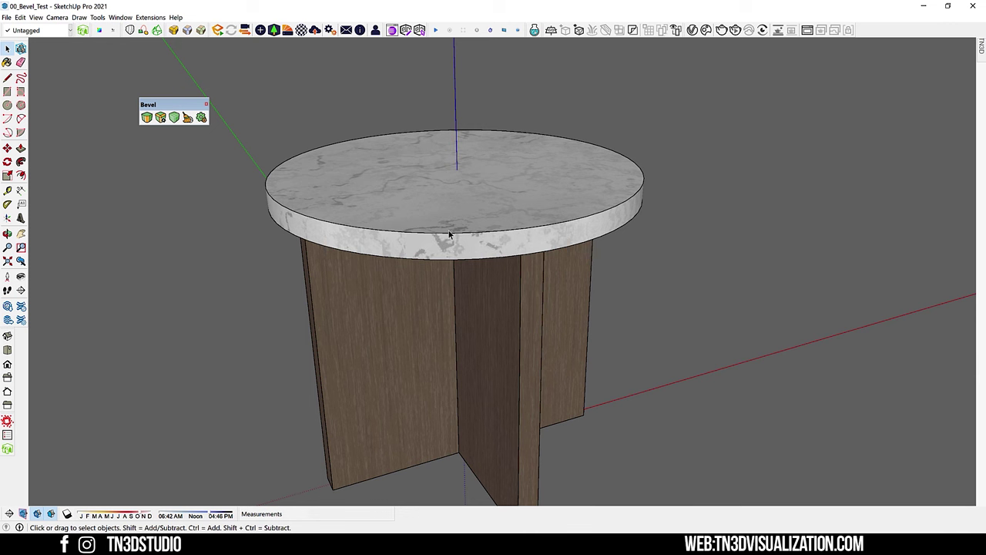
double_click(440, 235)
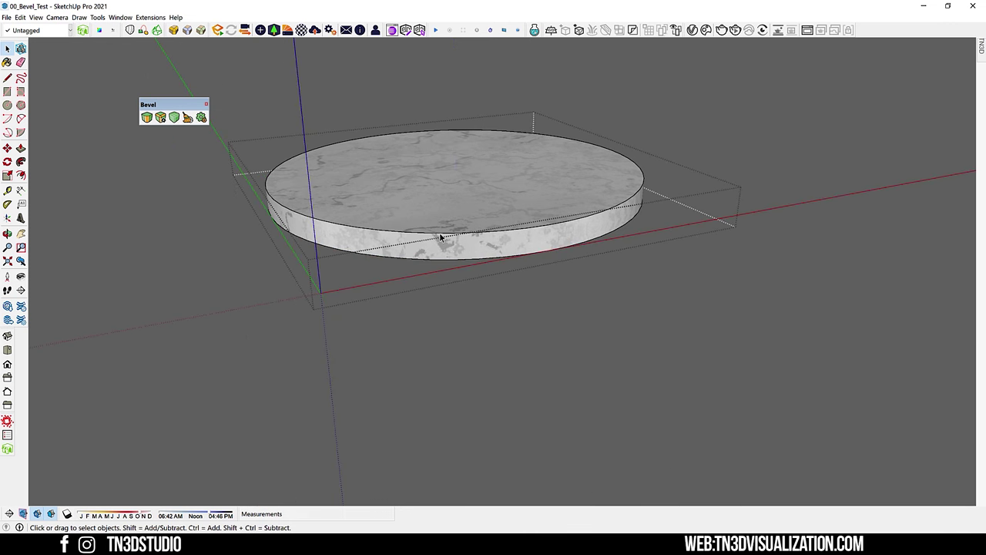
click(440, 234)
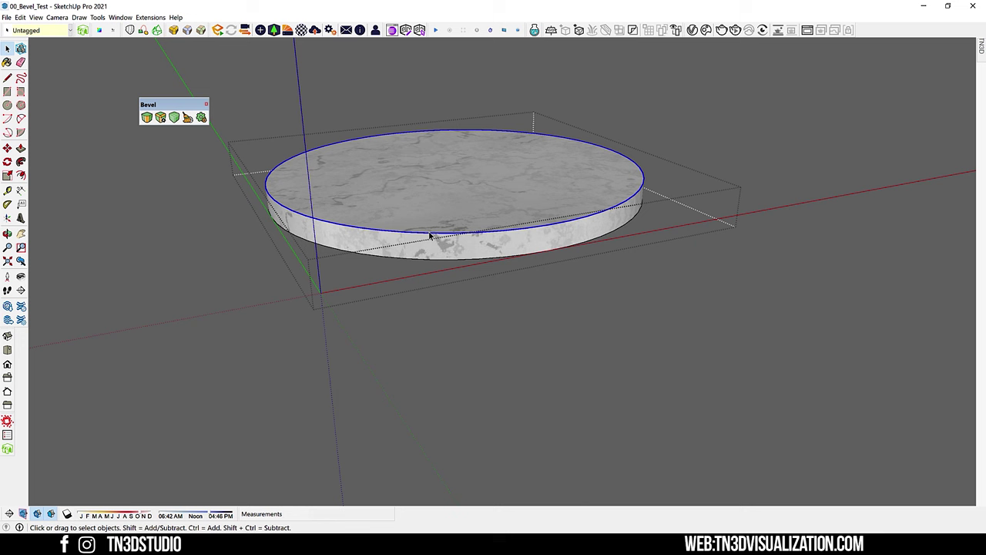
click(147, 118)
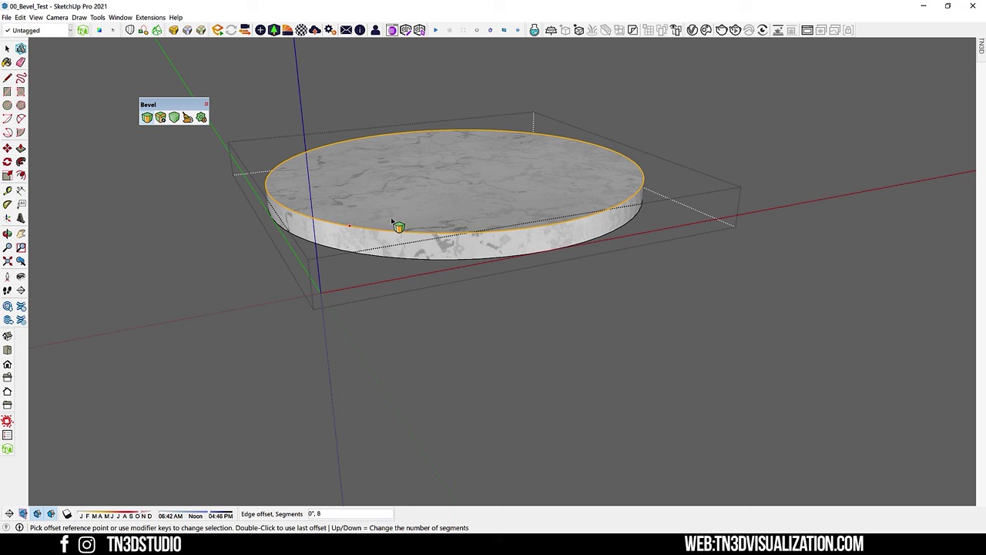
click(353, 229)
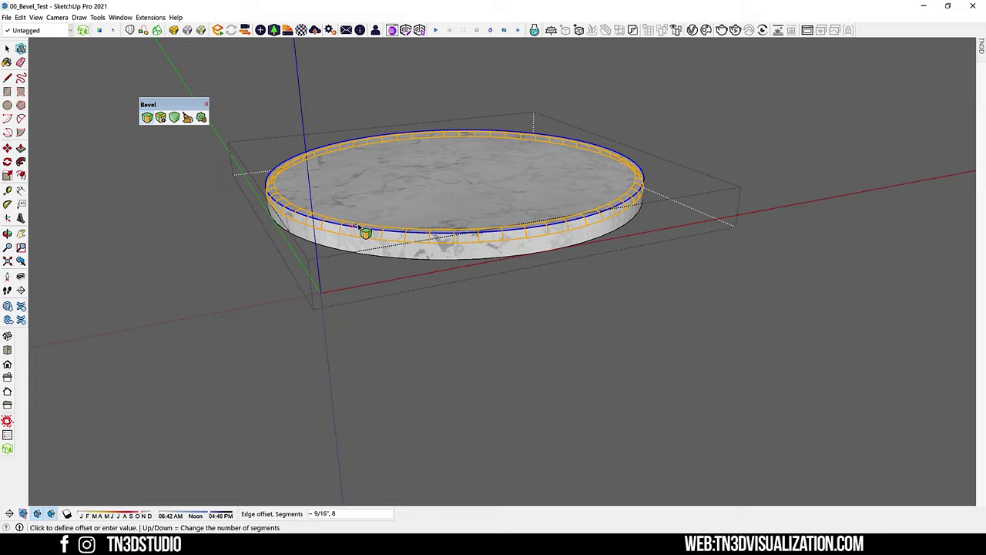
scroll(362, 229, up, 3)
scroll(359, 228, up, 2)
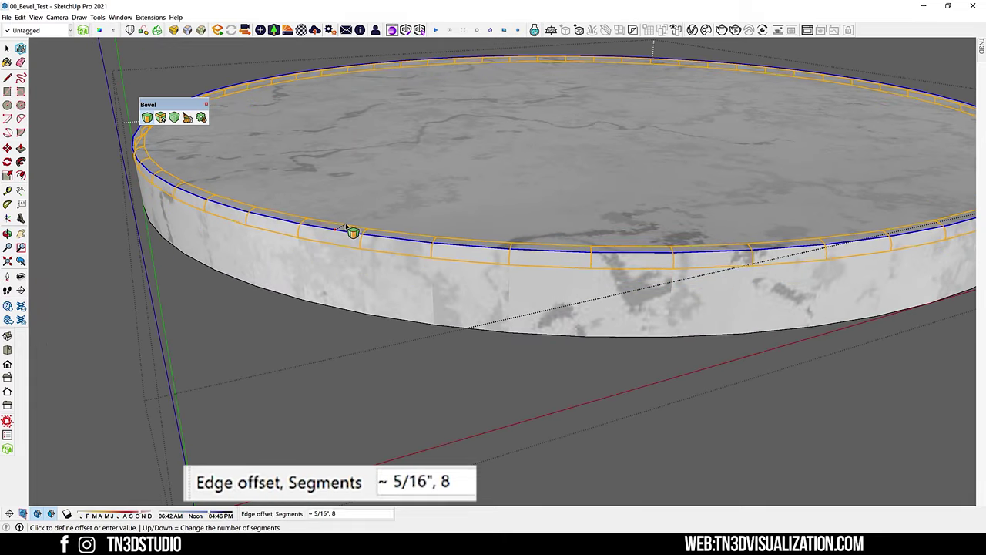
click(347, 229)
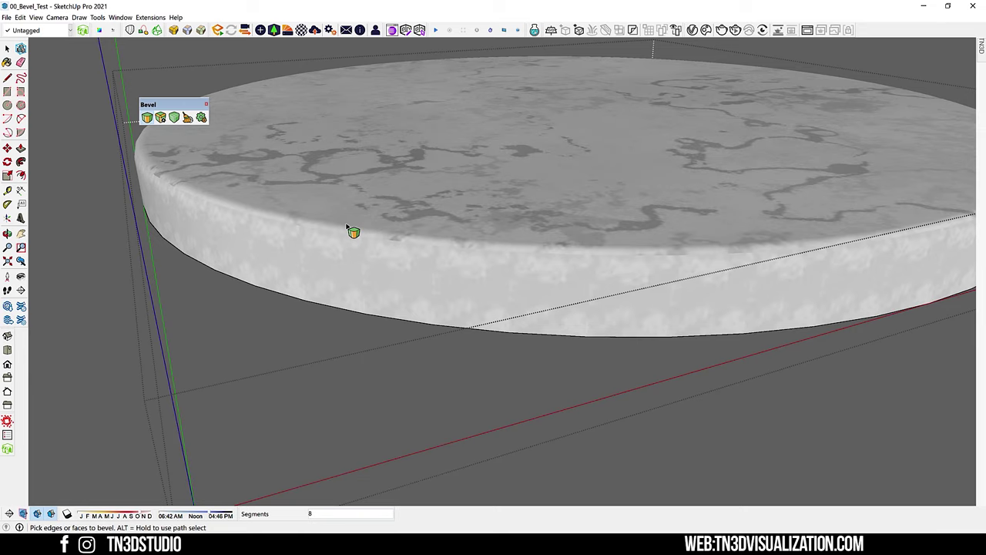
Step: Select all of the tabletop's geometry and temporarily show its hidden edges to examine the bevel segments along the upper rim
middle_drag(333, 228, 280, 267)
scroll(398, 262, up, 5)
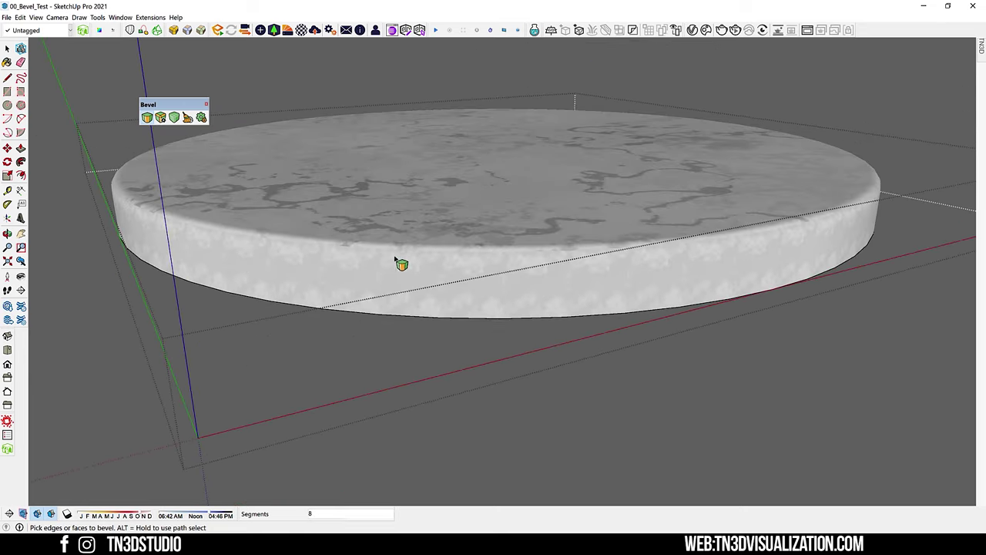
key(space)
triple_click(556, 245)
scroll(550, 244, up, 1)
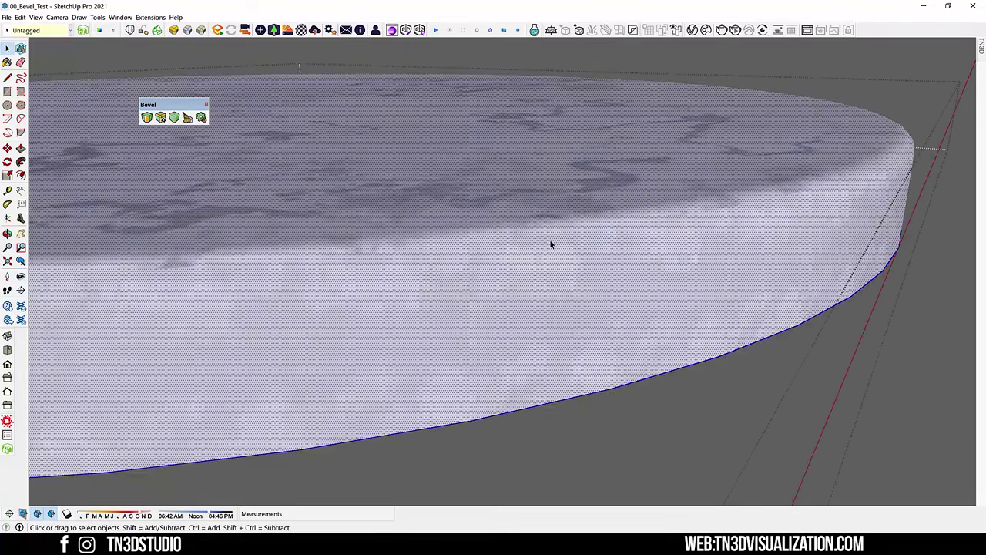
scroll(550, 244, down, 5)
scroll(561, 242, up, 2)
middle_drag(537, 238, 596, 238)
scroll(588, 313, up, 2)
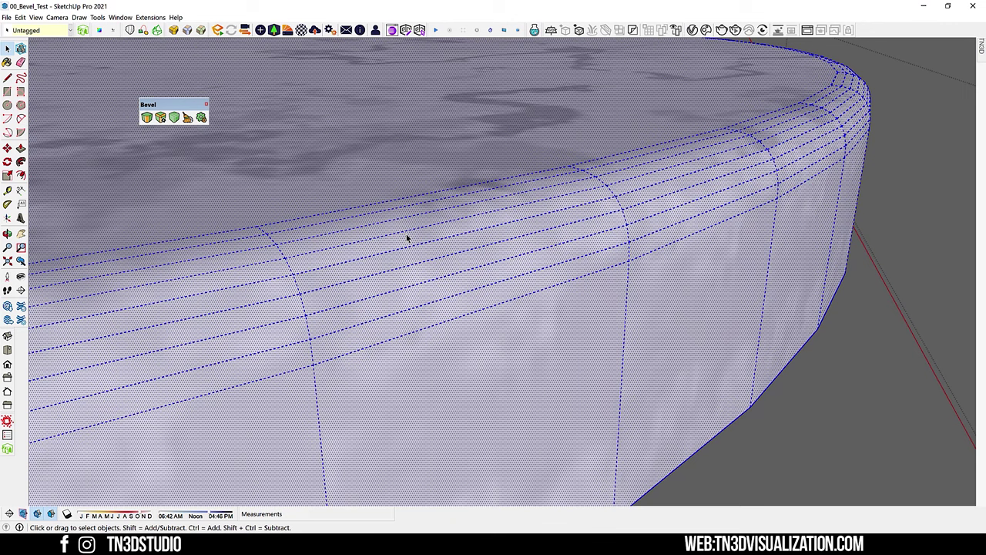
scroll(658, 261, down, 3)
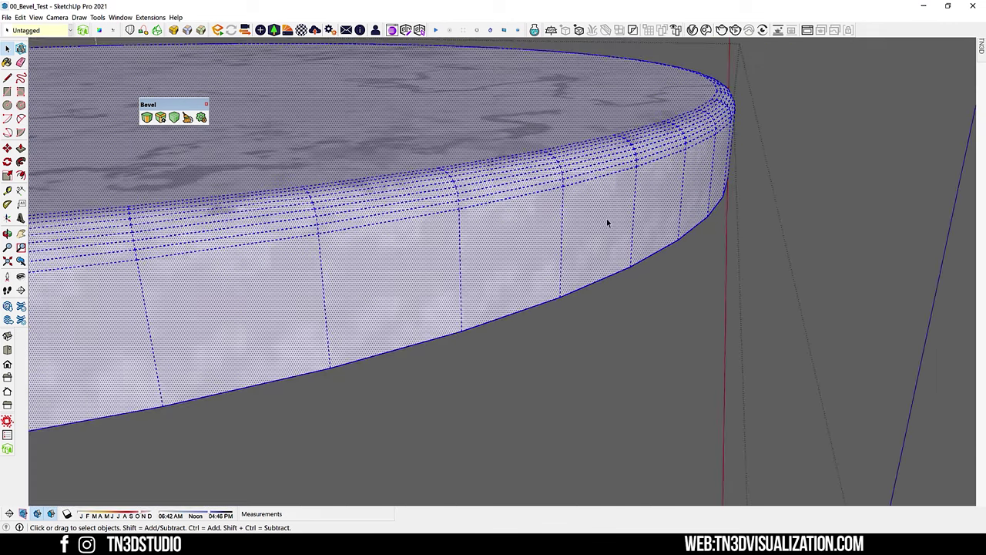
middle_drag(381, 184, 403, 202)
key(ctrl+t)
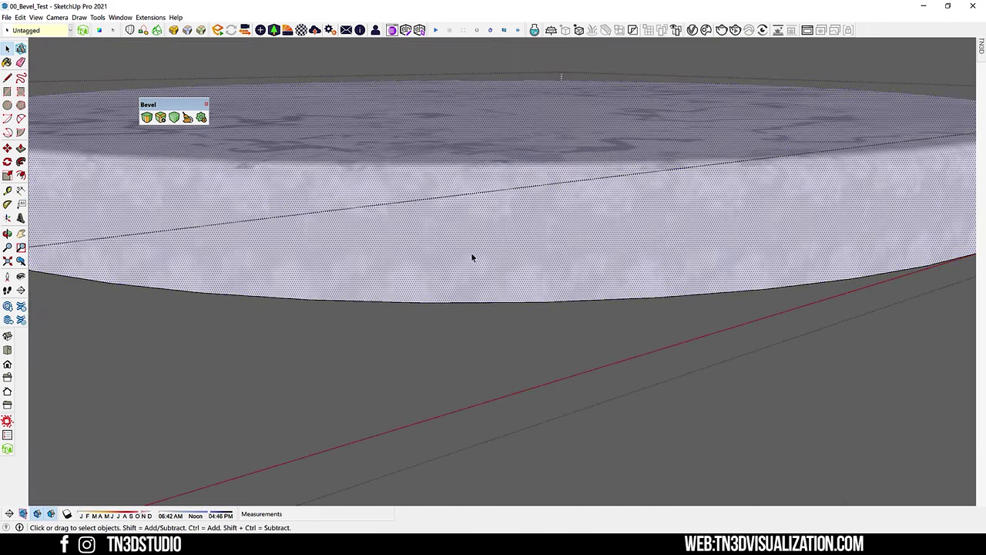
Step: Bevel the tabletop's lower circular edge, repeating the last offset distance with 8 segments
middle_drag(463, 256, 429, 271)
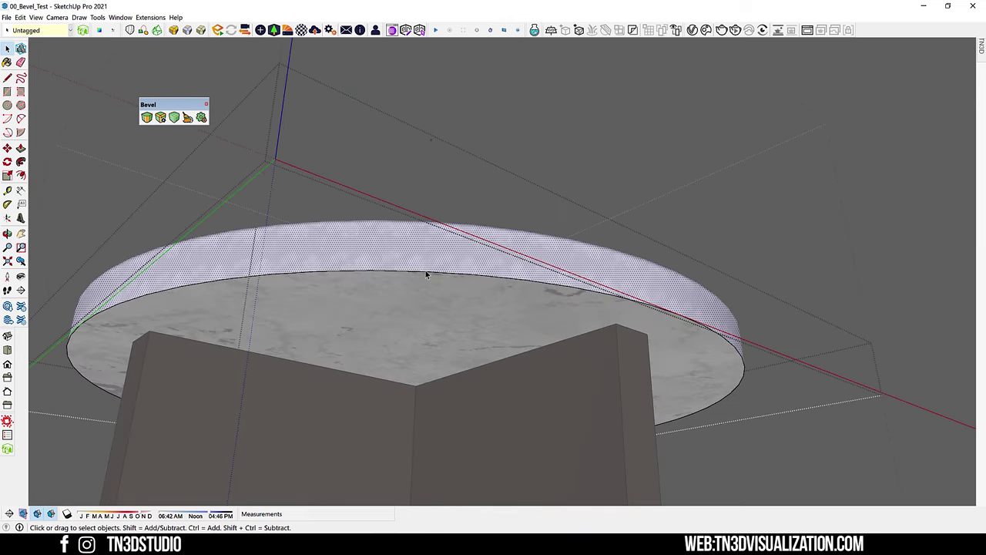
scroll(424, 271, up, 3)
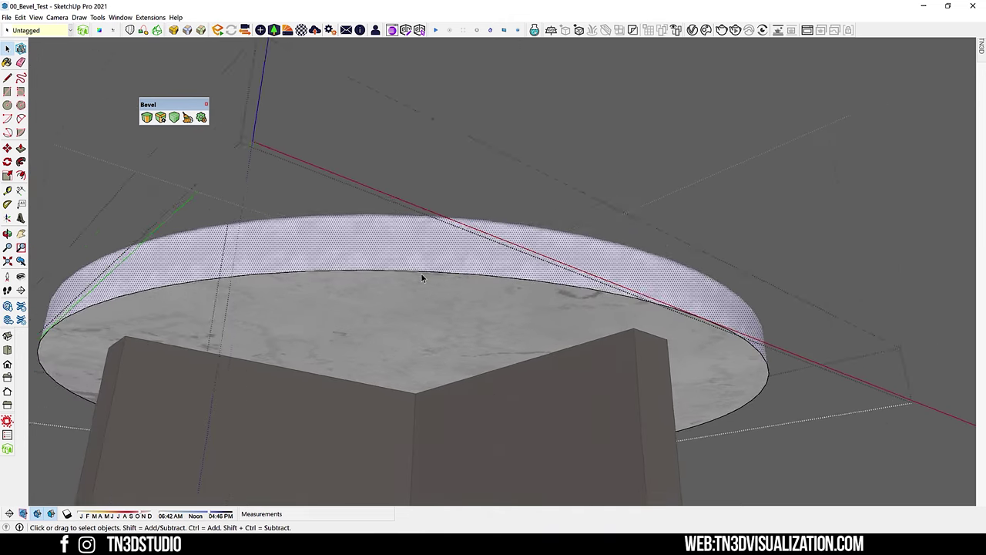
click(423, 272)
scroll(424, 274, down, 4)
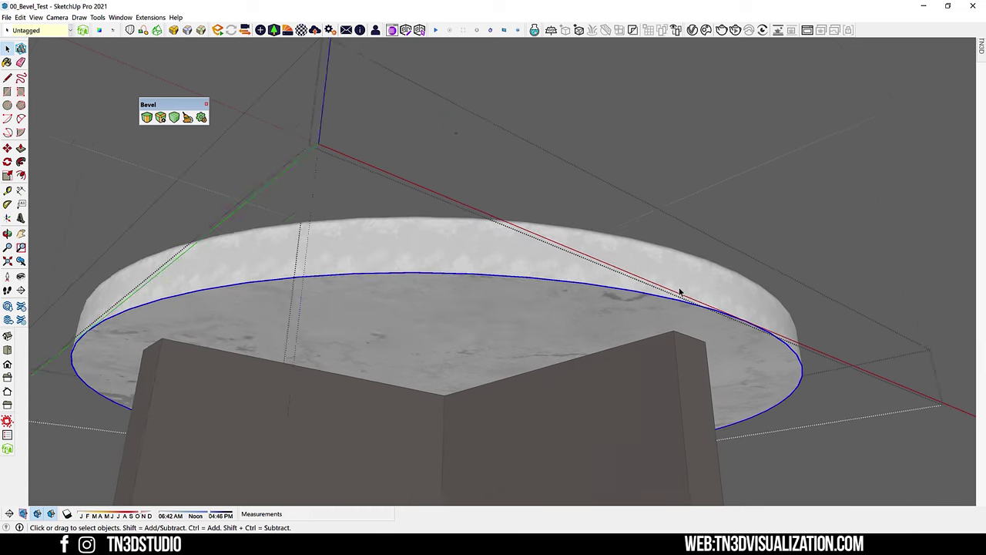
click(147, 118)
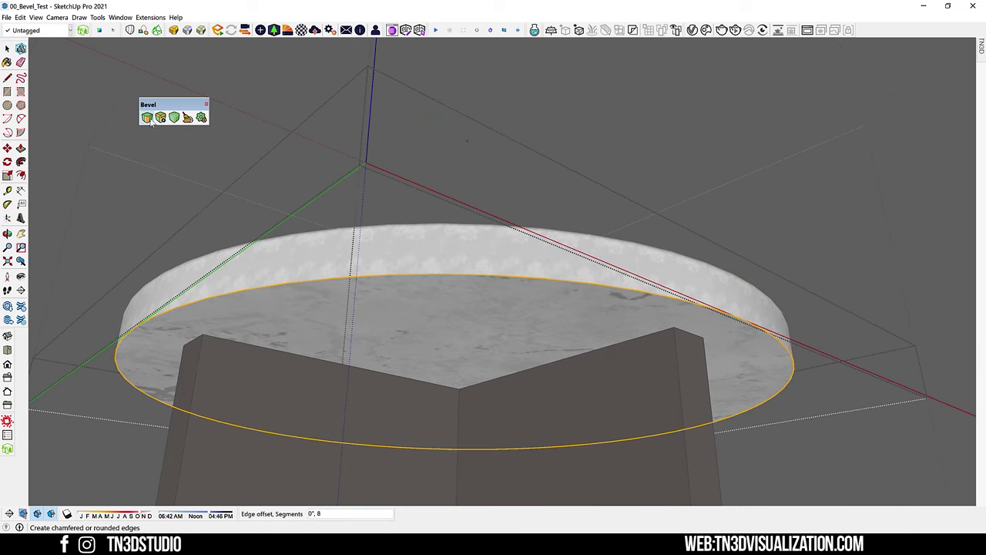
double_click(447, 277)
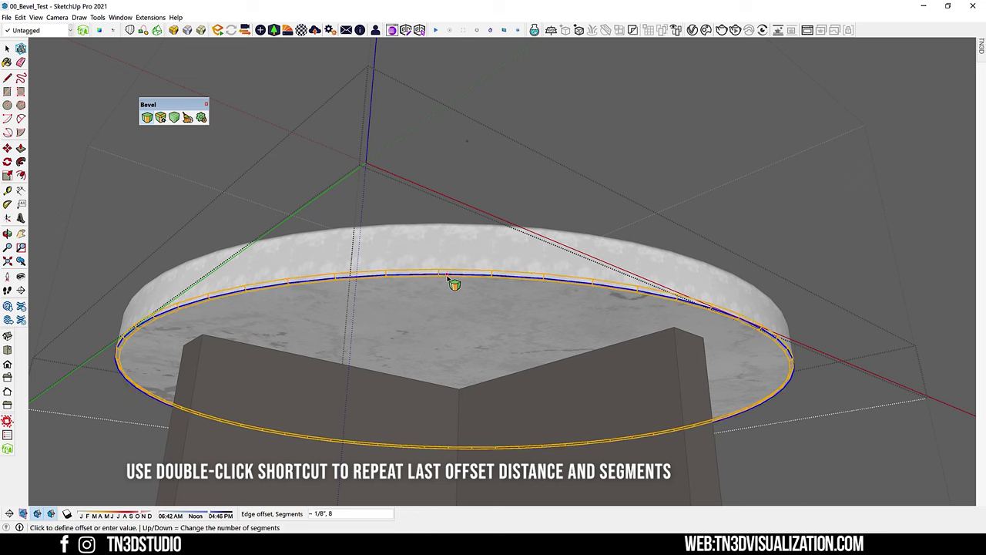
Step: Examine the tabletop's beveled lower rim up close from beneath the table
middle_drag(420, 289, 494, 296)
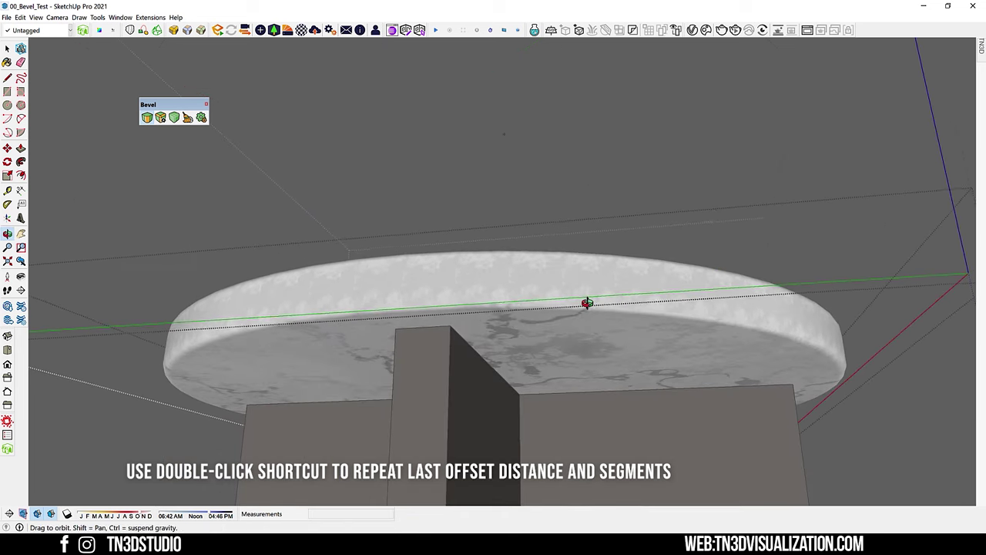
middle_drag(587, 302, 778, 341)
scroll(771, 341, up, 3)
scroll(620, 300, up, 3)
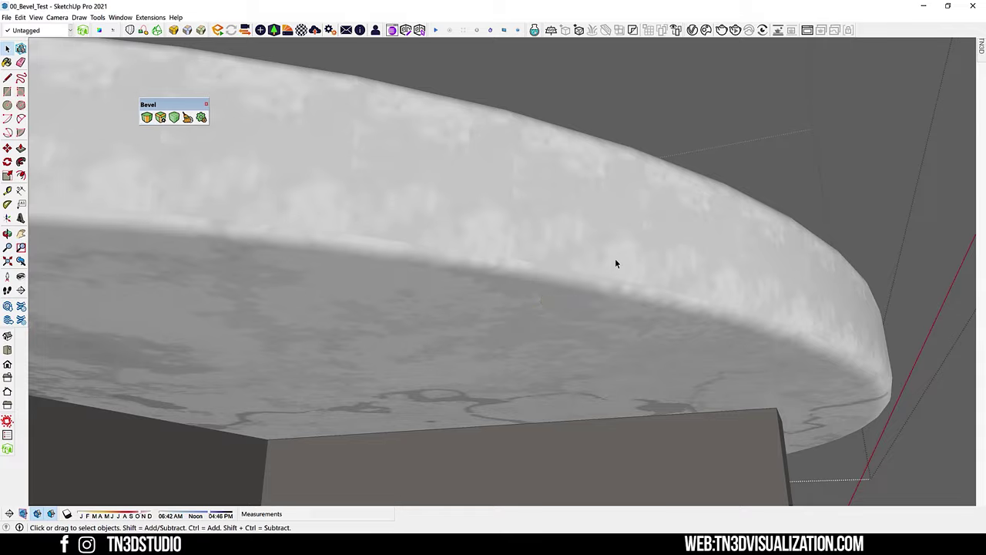
click(541, 260)
middle_drag(542, 260, 526, 298)
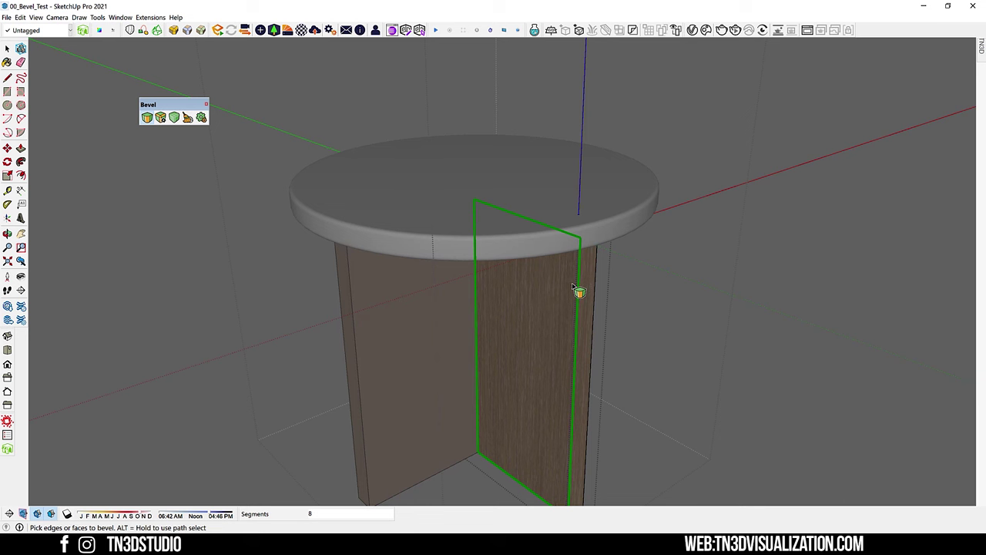
Step: Pick the upper long edge of the wooden leg panel being edited as the first edge for the Bevel tool
scroll(573, 287, up, 10)
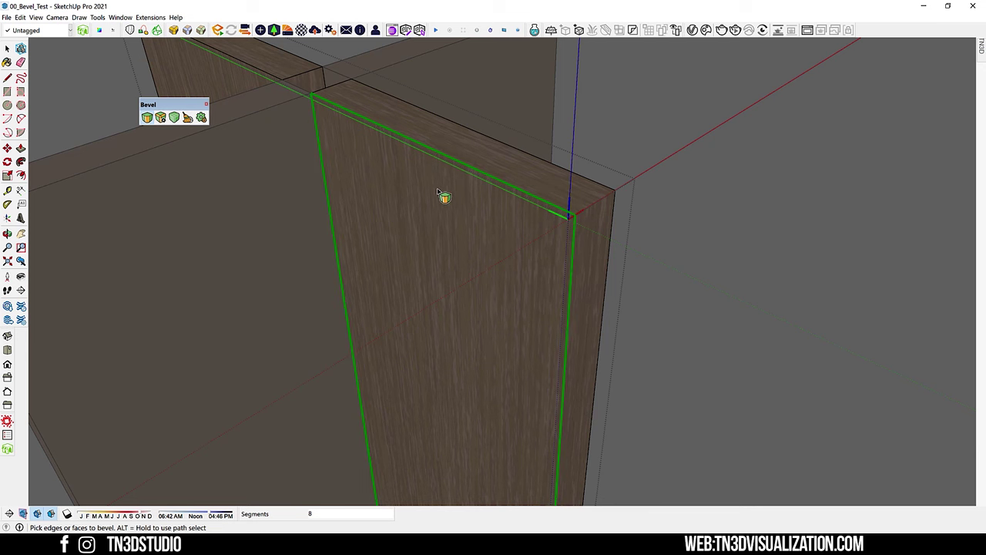
scroll(441, 225, down, 3)
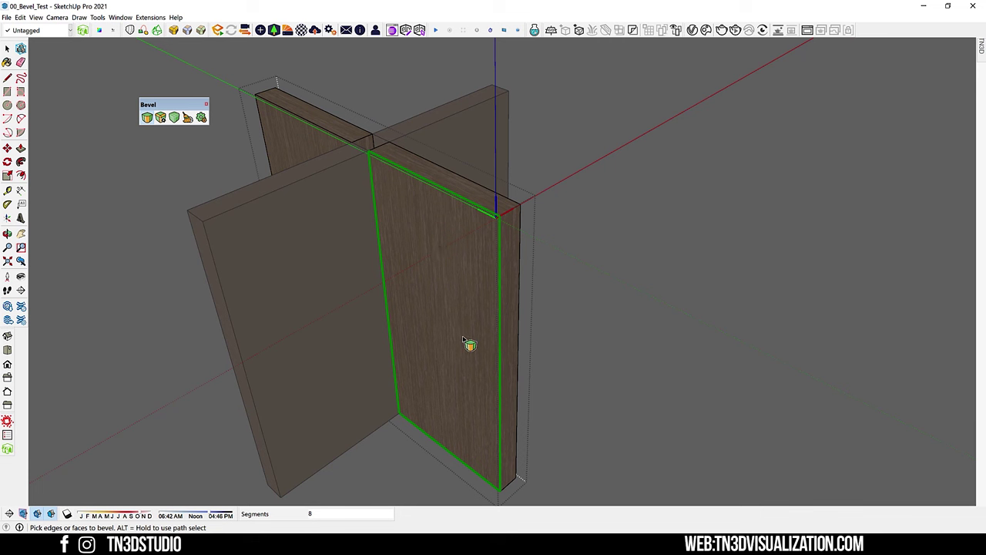
scroll(469, 344, up, 2)
scroll(493, 208, up, 4)
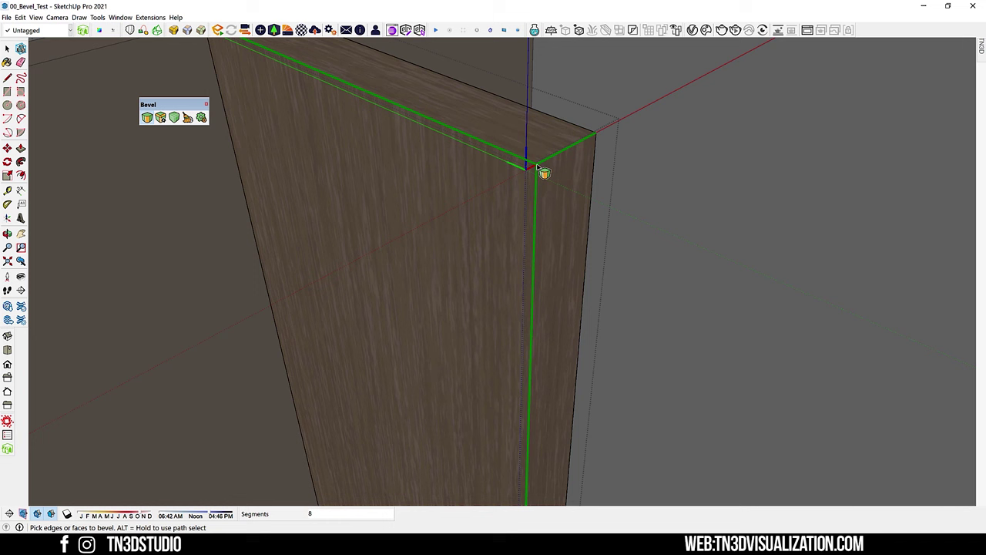
click(524, 164)
Step: Add the leg panel's remaining upper, lower and vertical edges to the bevel selection
scroll(406, 316, down, 2)
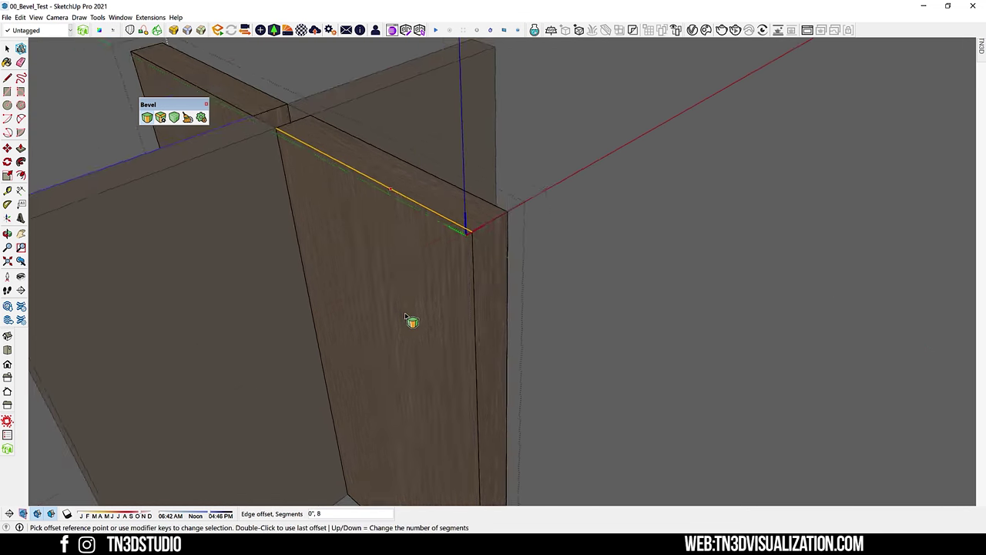
middle_drag(406, 318, 423, 227)
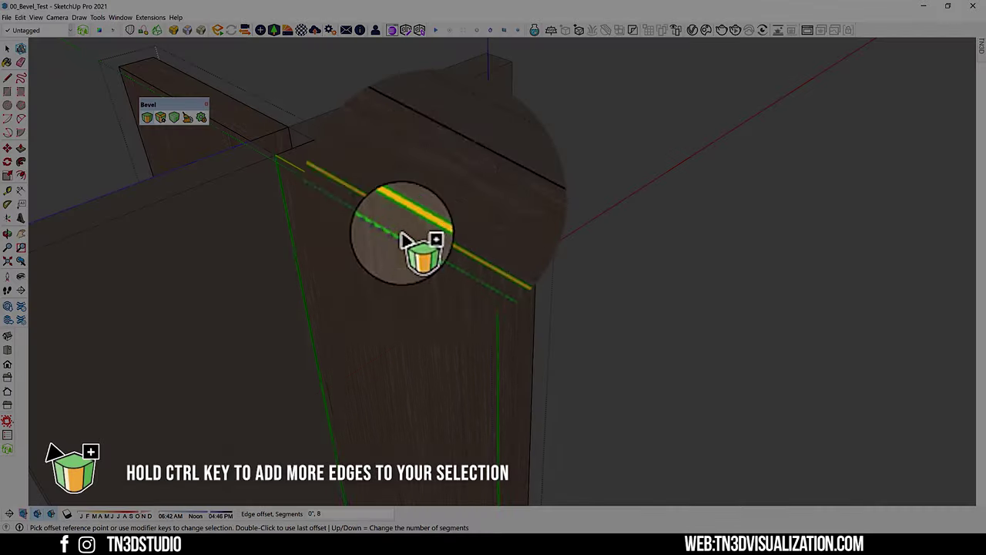
ctrl+click(478, 231)
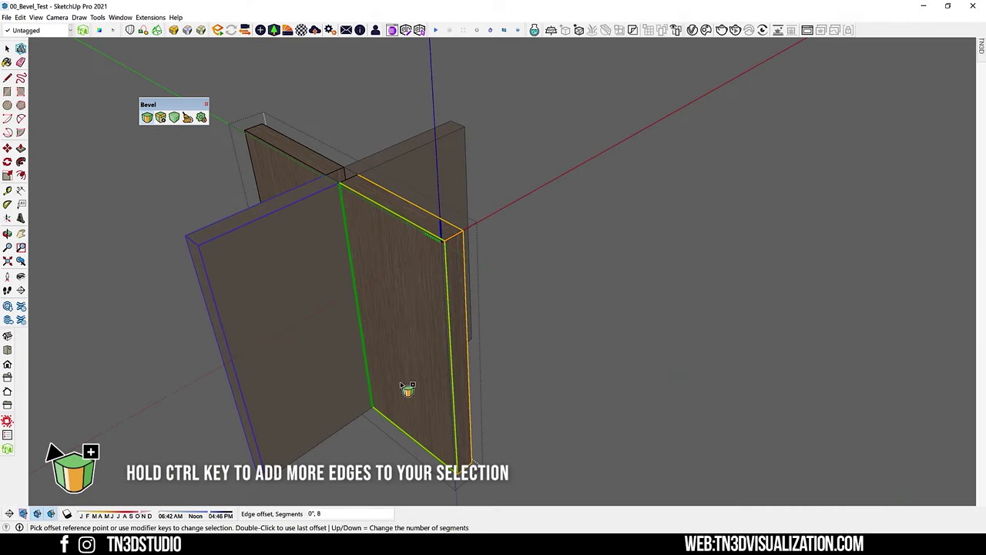
ctrl+click(359, 327)
ctrl+click(374, 344)
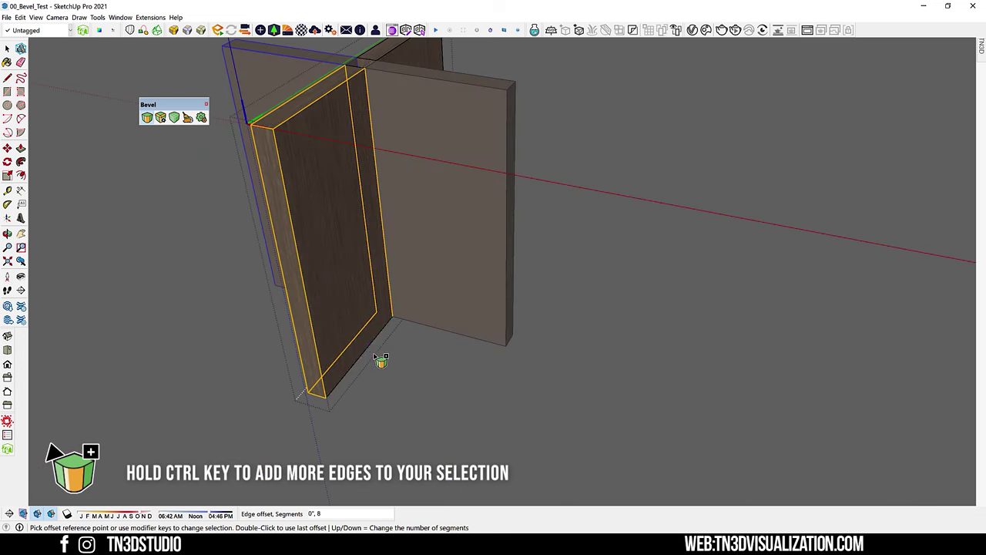
middle_drag(386, 385, 282, 274)
scroll(403, 391, up, 3)
scroll(402, 389, down, 5)
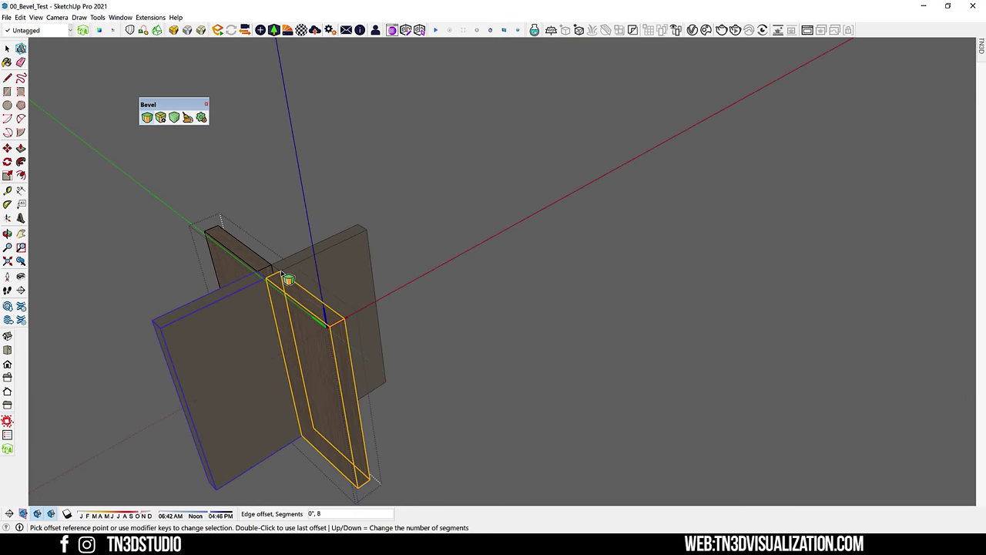
middle_drag(282, 273, 286, 411)
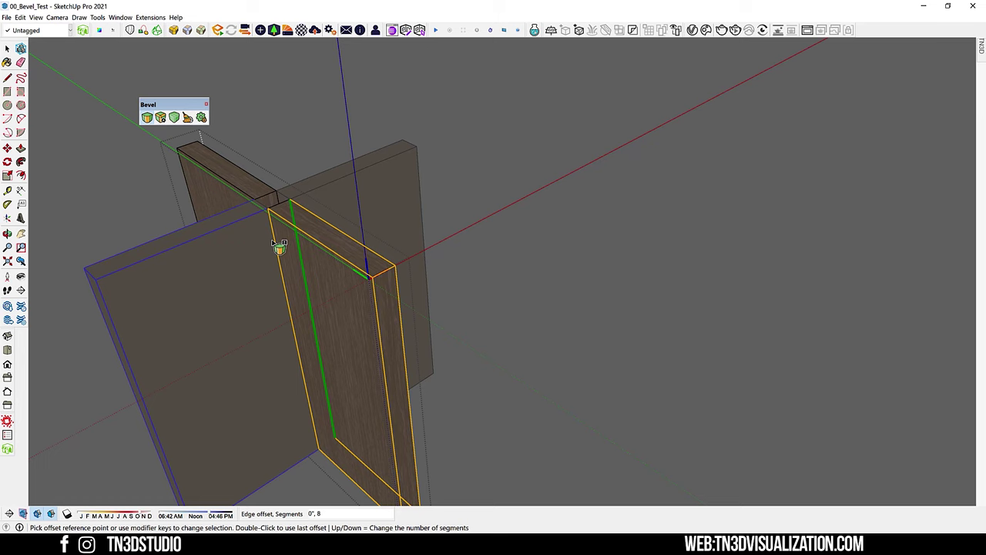
Step: Remove the leg panel's inner vertical edges and its upper edges from the bevel selection
scroll(358, 327, down, 3)
scroll(358, 328, up, 3)
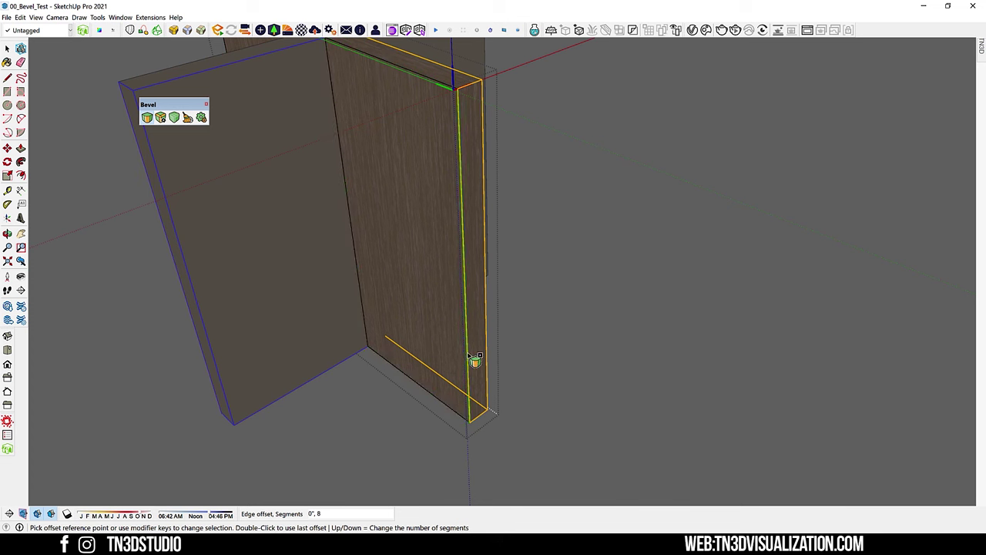
scroll(459, 415, down, 3)
middle_drag(478, 341, 440, 192)
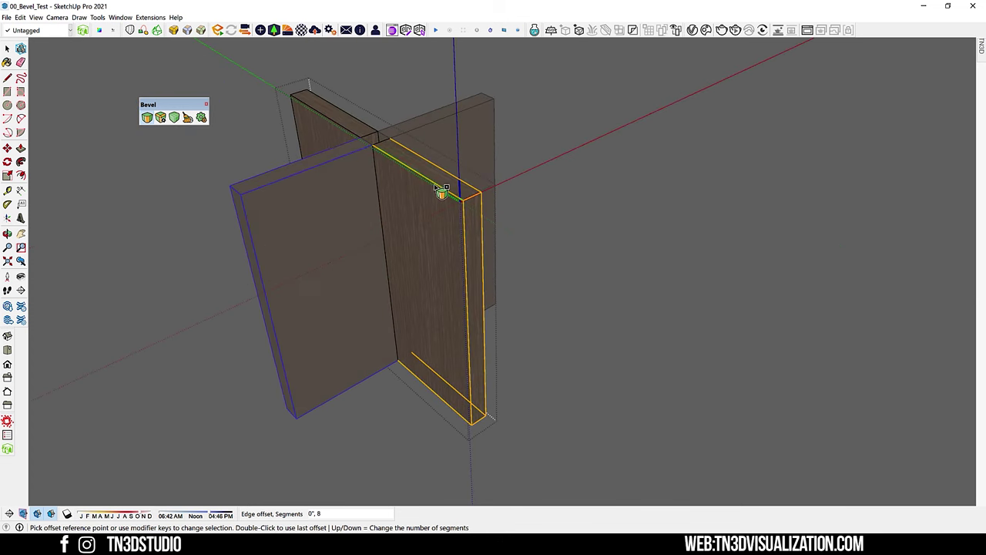
scroll(463, 183, up, 3)
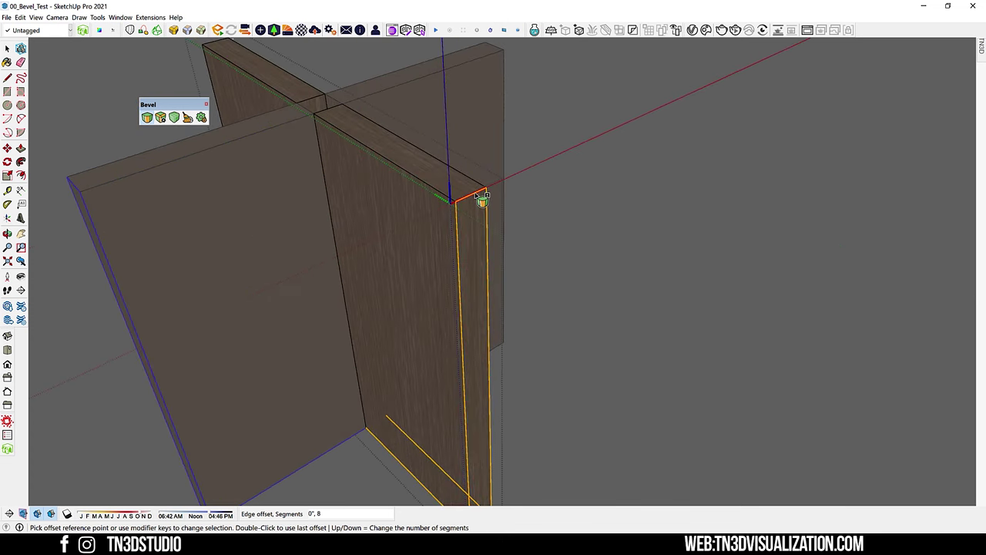
scroll(467, 205, down, 5)
middle_drag(409, 185, 550, 200)
scroll(477, 218, up, 3)
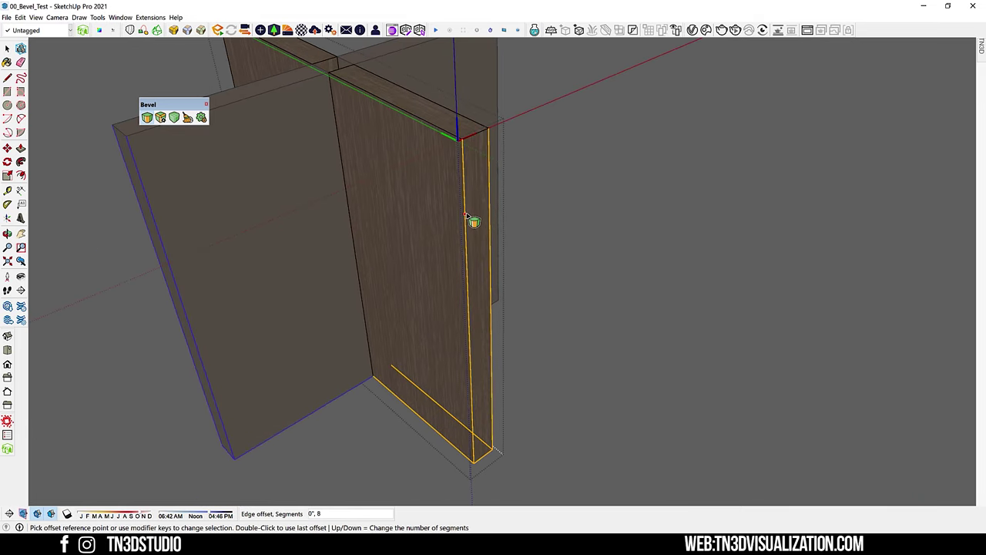
Step: Bevel the leg panel's outer vertical, lower and upper edges, with the upper ones included again, by 1/4" with 6 segments
click(466, 215)
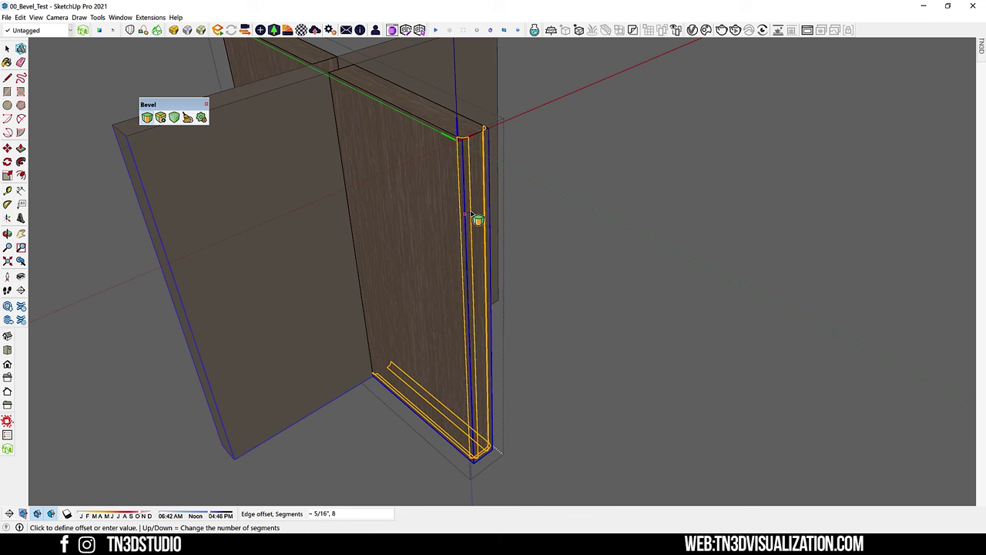
click(472, 214)
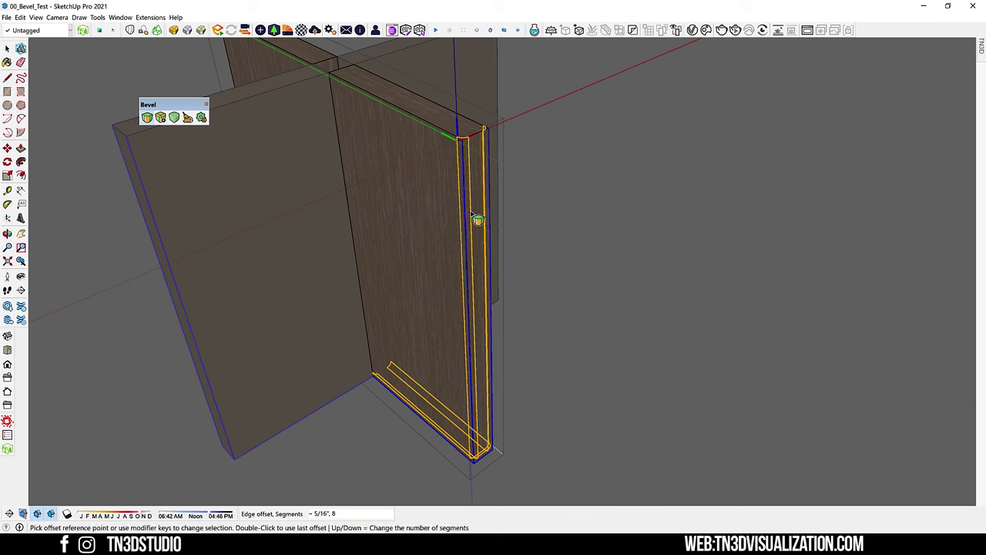
click(448, 115)
middle_drag(471, 233, 166, 276)
scroll(363, 115, up, 5)
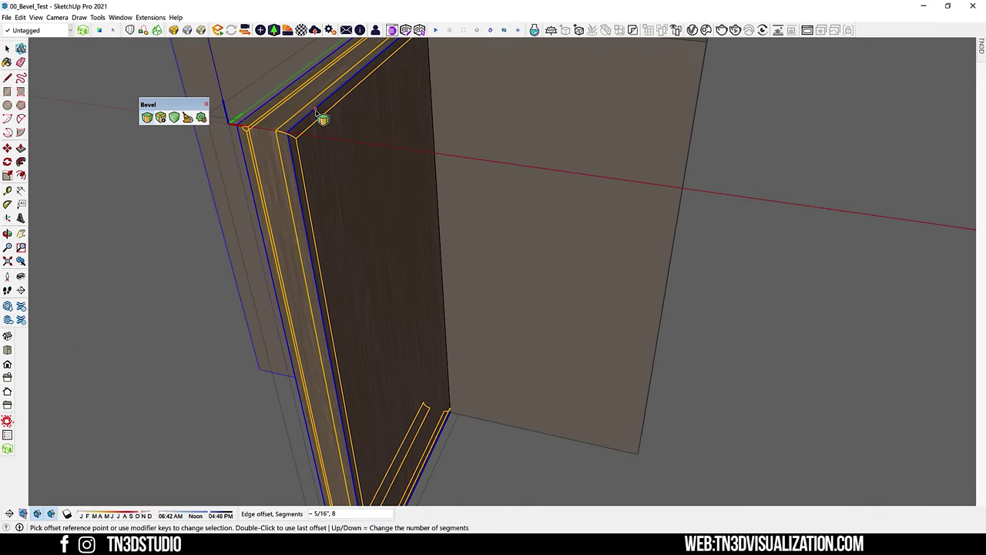
text(1)
text(/4")
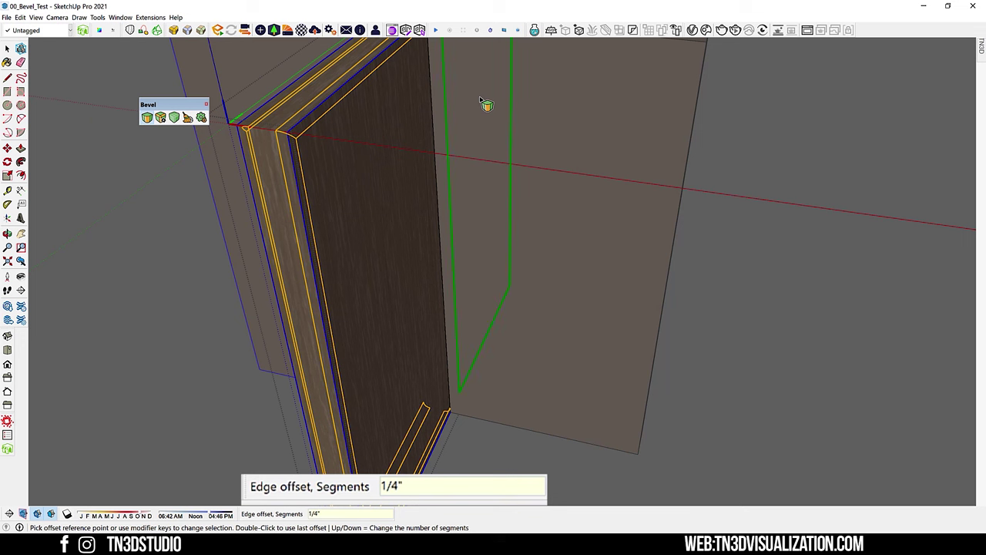
text(,6)
key(Return)
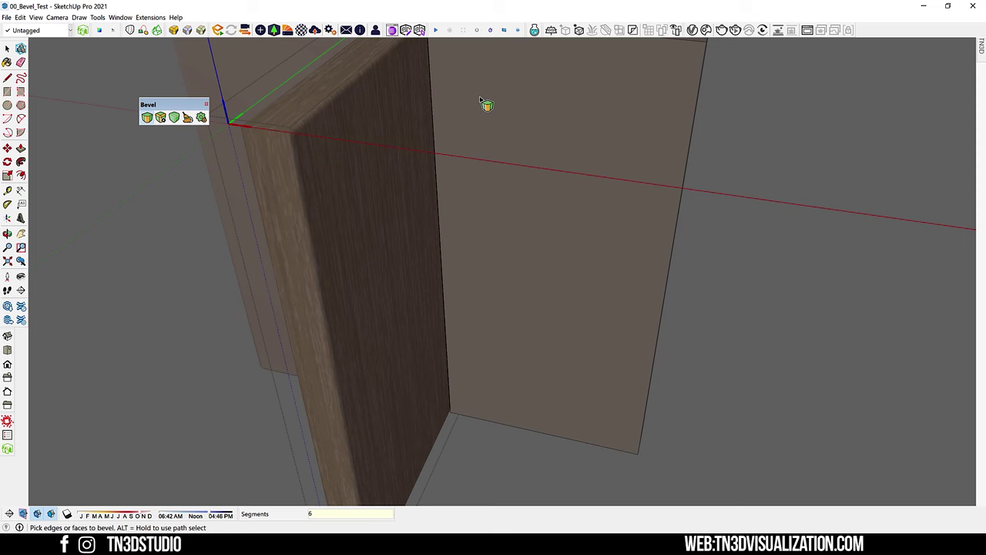
Step: Show the hidden geometry and focus on the bevel segments at the leg panel's upper outer corner
middle_drag(315, 136, 420, 279)
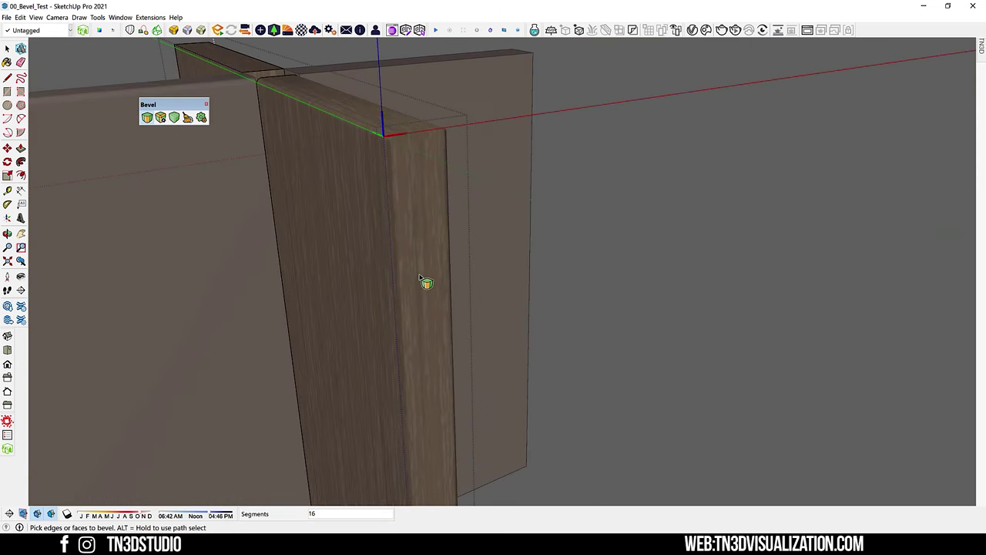
click(35, 17)
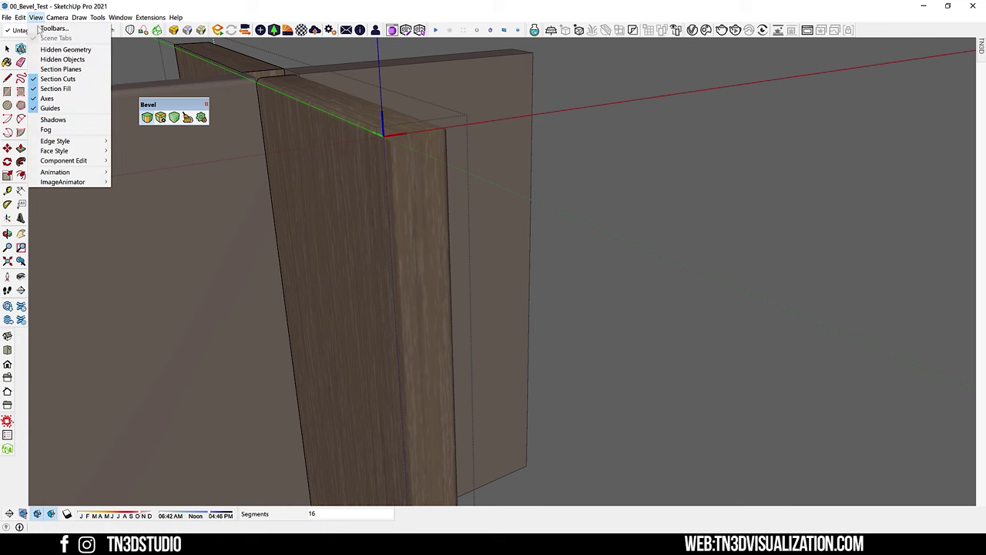
click(66, 49)
middle_drag(458, 167, 493, 175)
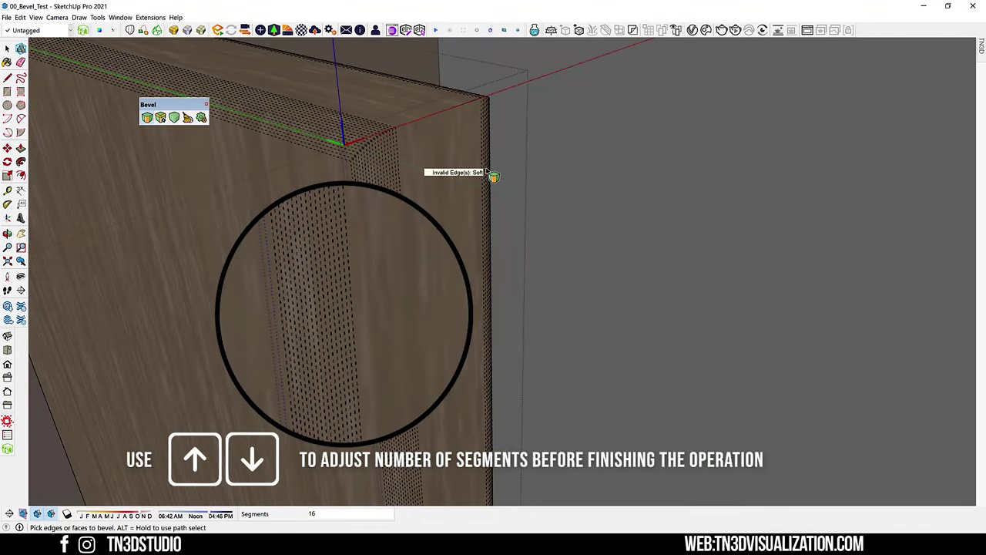
Step: Try different segment counts between 2 and 16 on the leg panel's bevel and finish with 12 segments
key(Down)
key(Down)
key(Down)
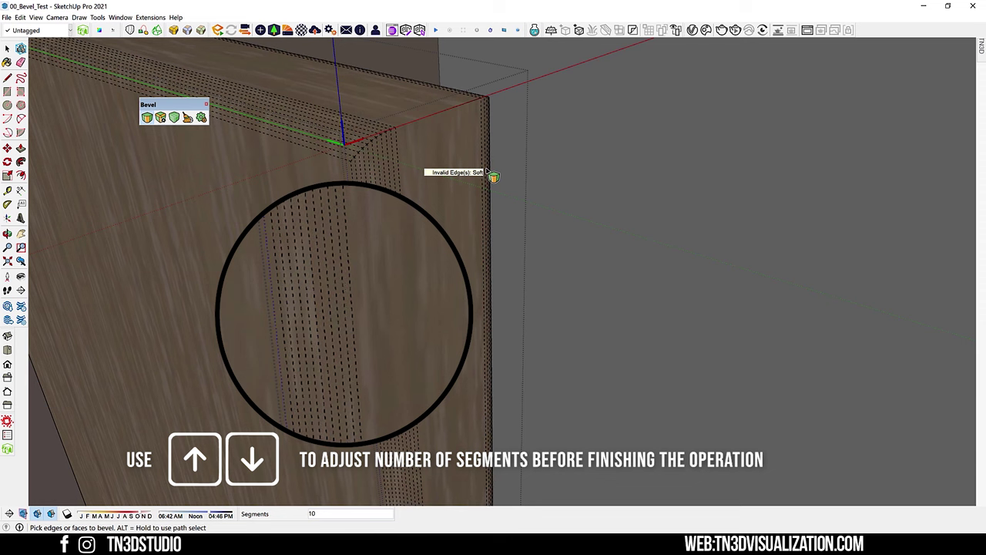
key(Down)
key(Down)
key(Down)
key(Down)
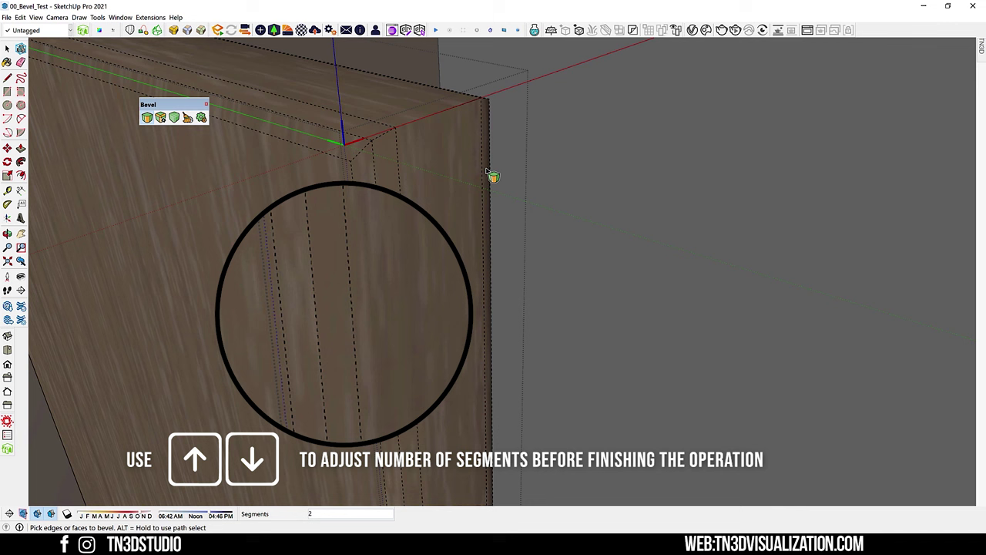
key(Down)
key(Up)
key(Up)
key(Up)
key(Up)
key(Up)
key(Up)
key(Up)
key(Up)
key(Up)
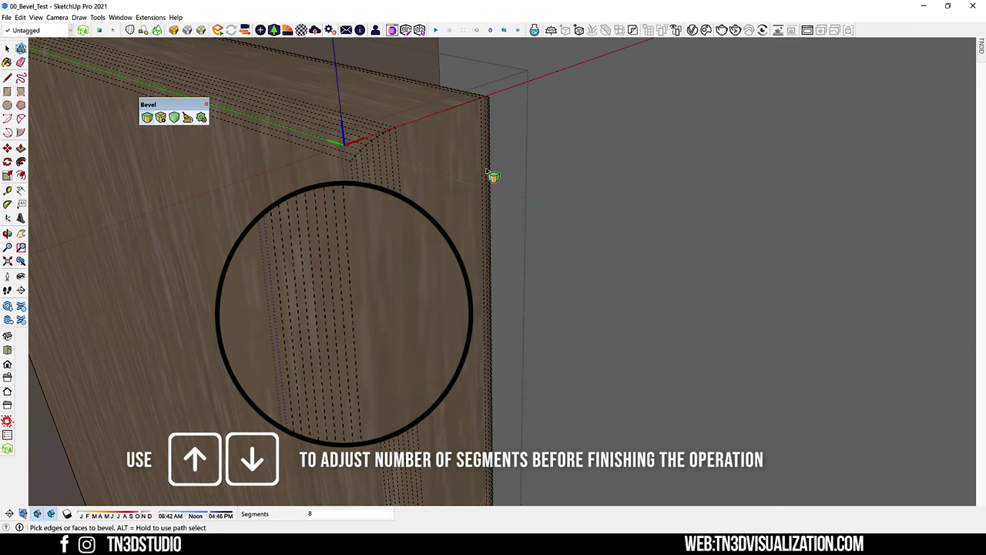
key(Up)
key(Up)
key(Up)
key(Up)
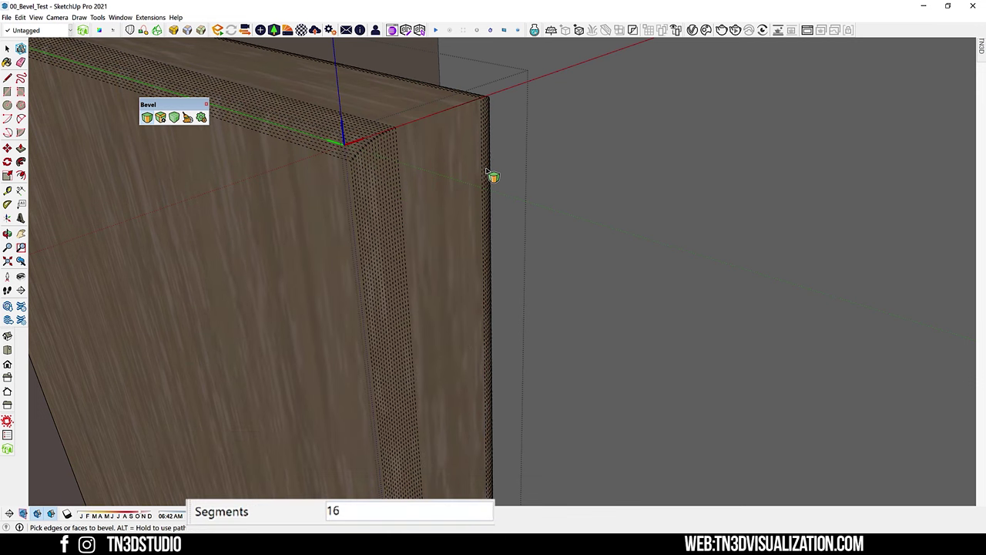
key(Down)
key(Down)
key(Down)
key(Down)
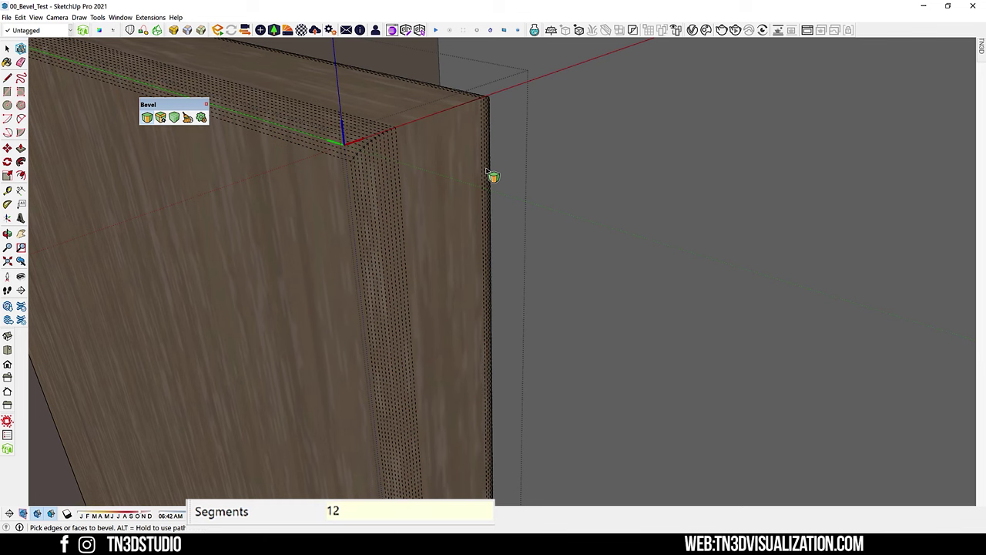
key(Return)
Step: Leave the Bevel tool and examine the whole table with its beveled marble top and wooden leg panels
middle_drag(419, 172, 257, 226)
key(space)
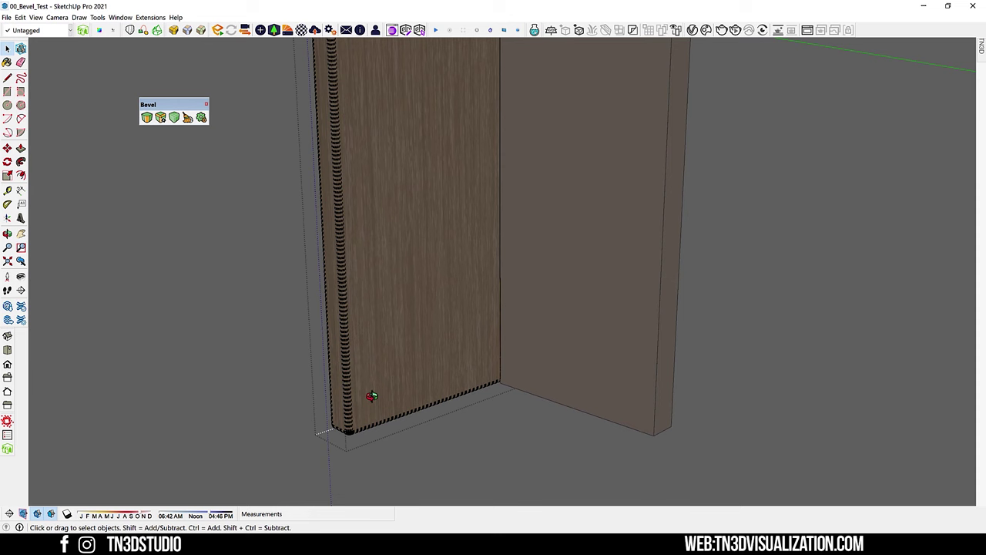
key(shift+z)
middle_drag(502, 204, 590, 341)
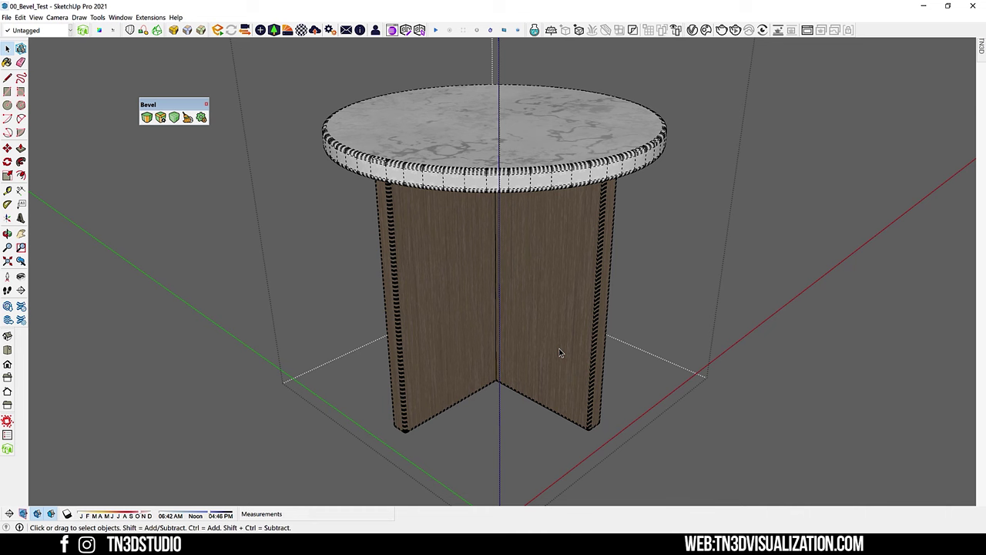
middle_drag(482, 202, 485, 282)
click(473, 282)
scroll(484, 282, up, 10)
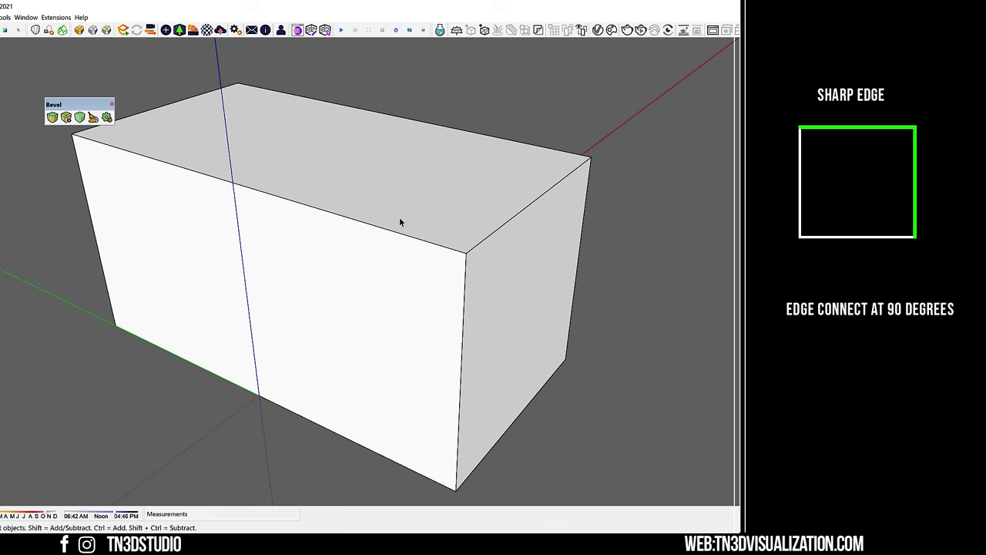
Step: Chamfer the upper short edge at the end of the plain box by about 5" with 1 segment
click(52, 117)
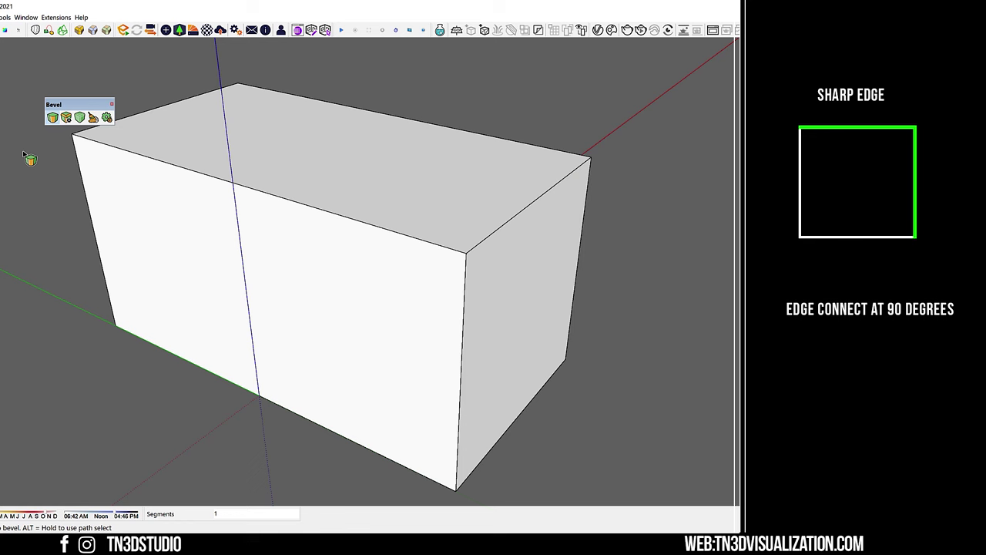
click(523, 214)
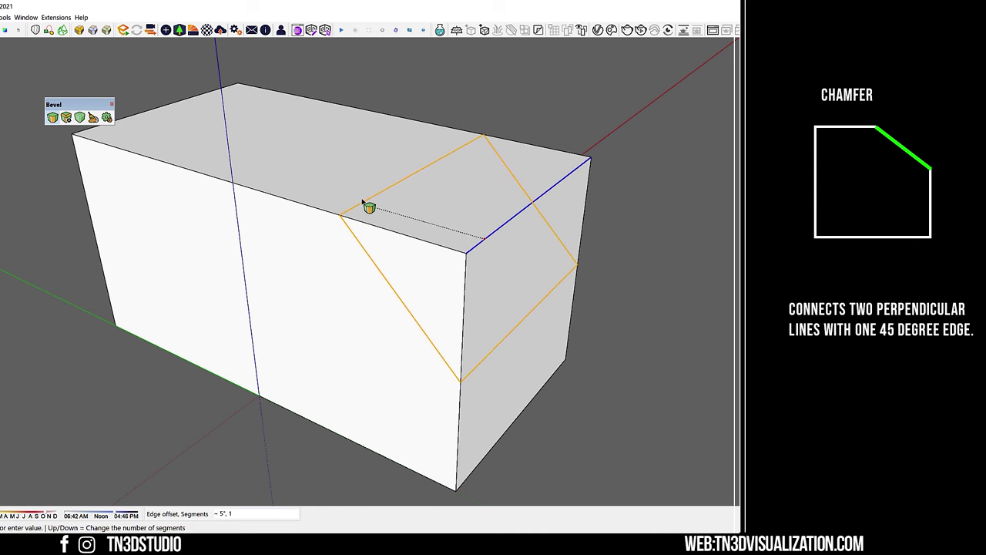
click(438, 220)
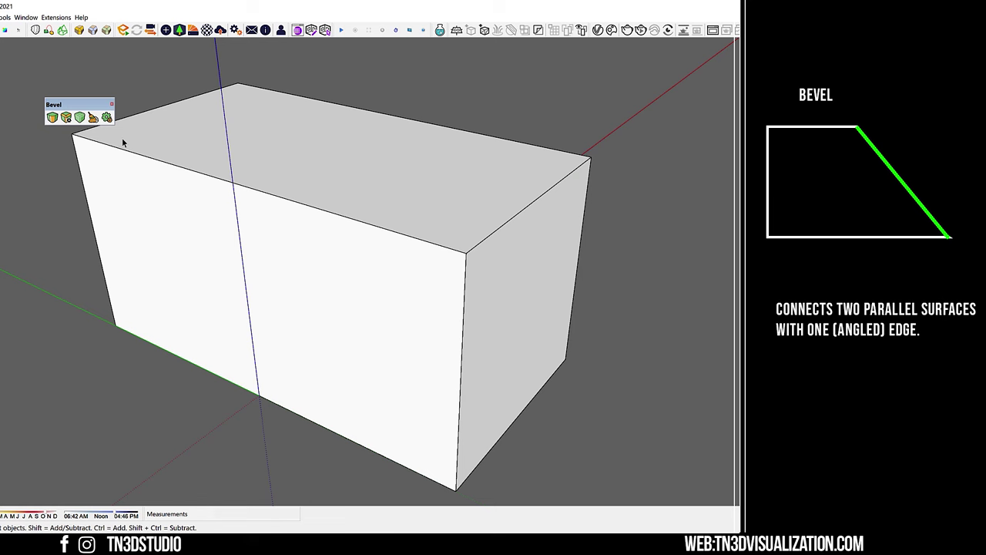
Step: Bevel the box's upper short end edge with 1 segment and an offset of about 10 3/4", down to the bottom edge
click(52, 118)
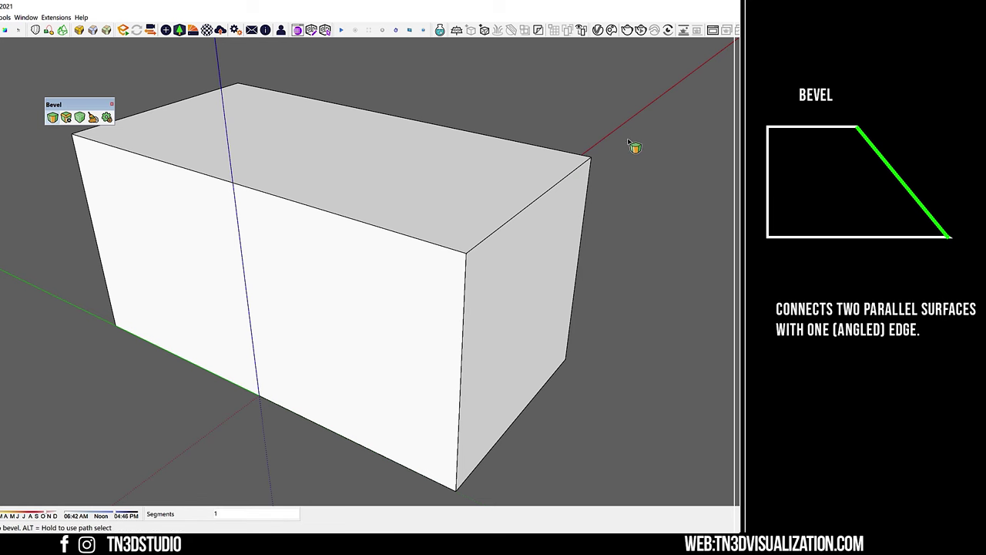
click(579, 167)
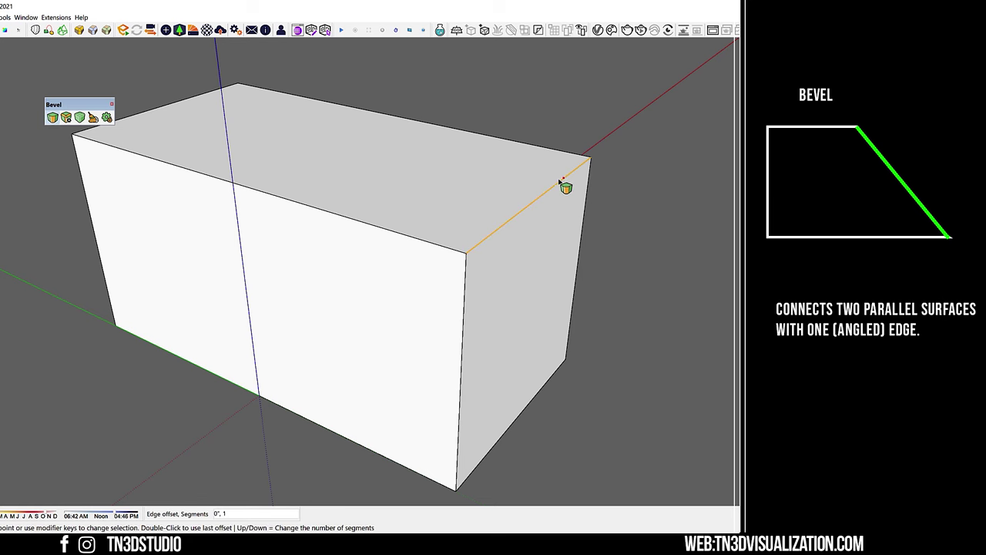
click(534, 215)
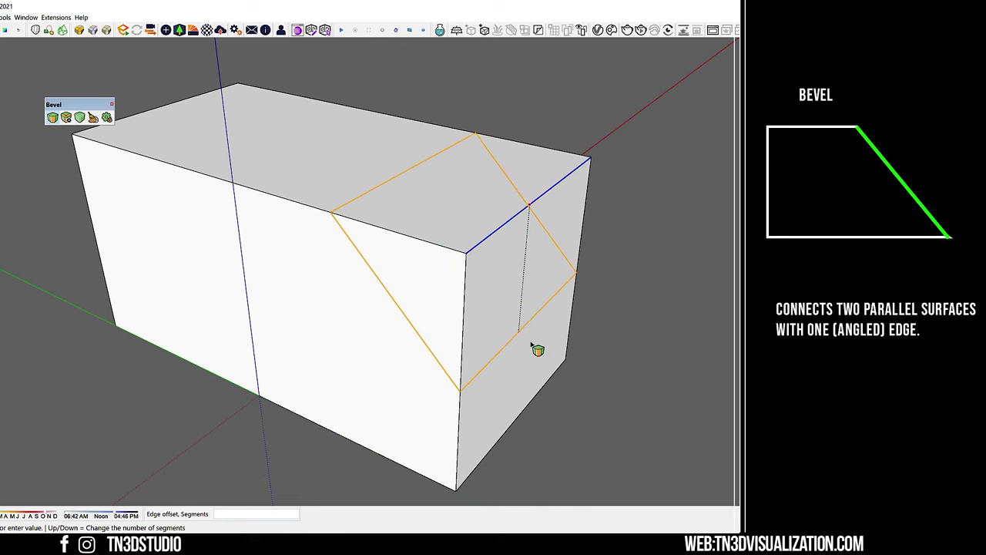
scroll(536, 358, down, 1)
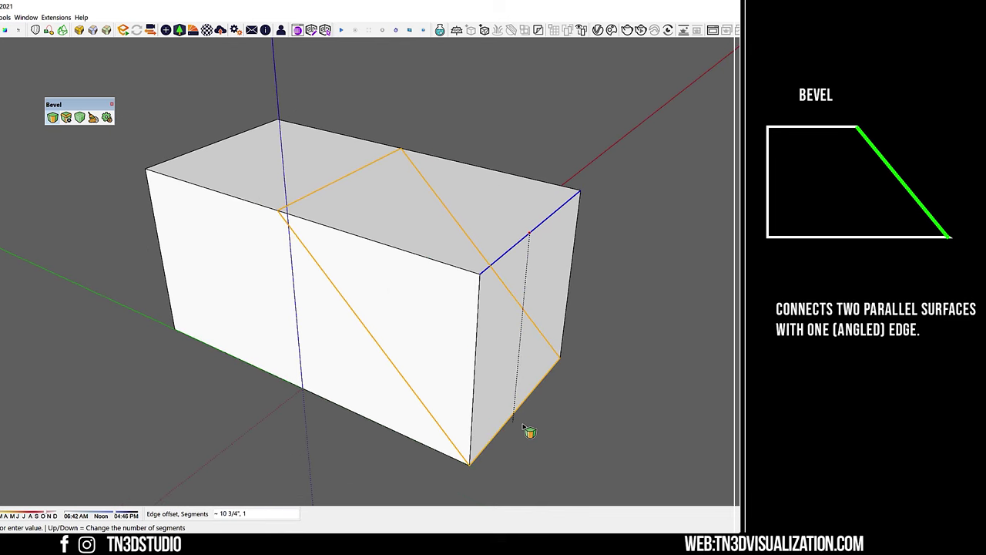
click(523, 428)
Step: Leave the Bevel tool and select the box's top face, then its sloped face, to inspect the beveled shape
scroll(418, 341, up, 4)
key(space)
click(262, 139)
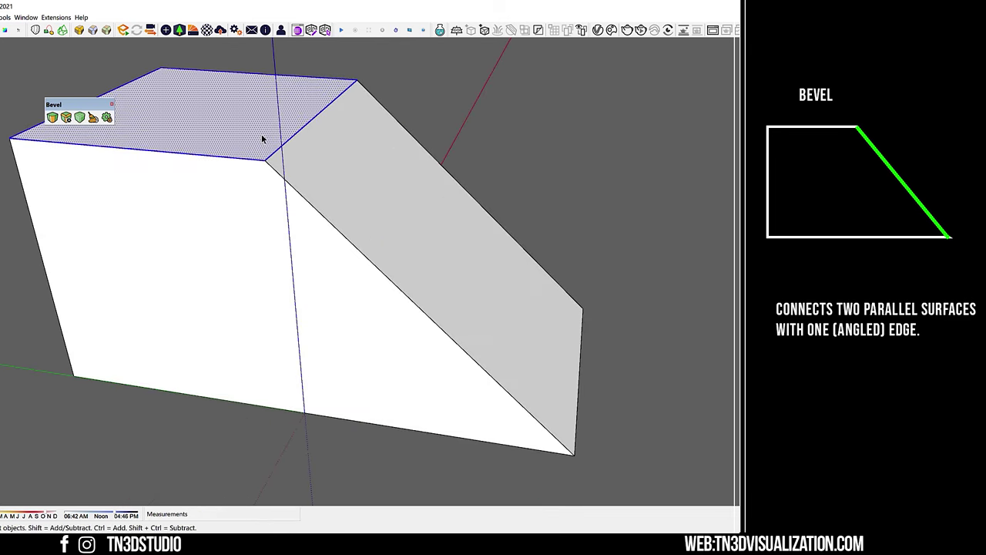
click(361, 182)
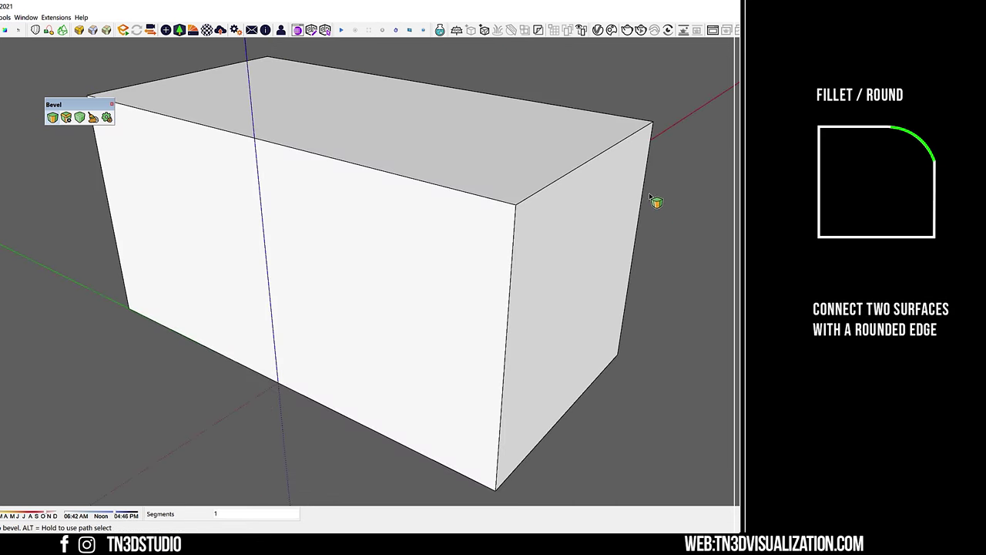
Step: Bevel the plain box's upper short end edge and round it by setting the segments to 4, then 12
click(573, 171)
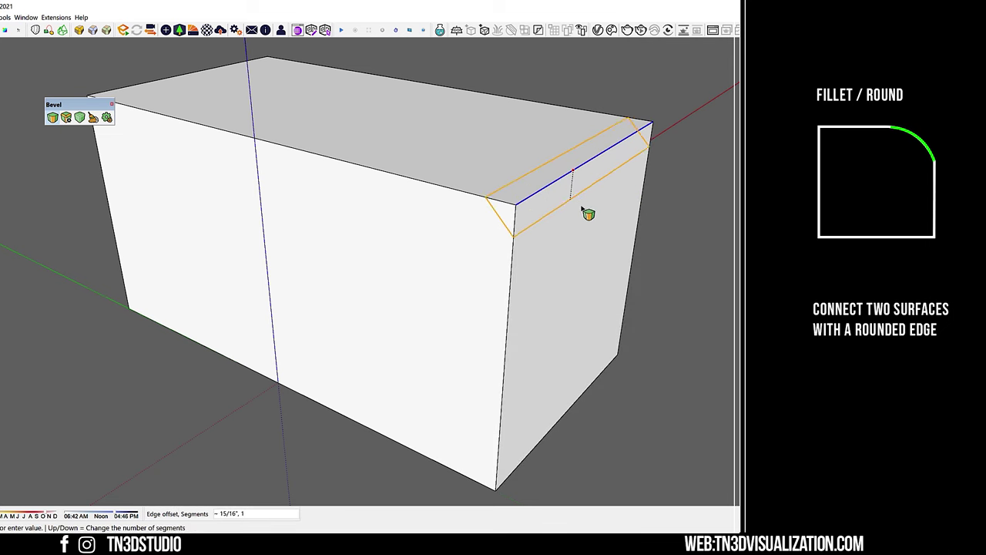
click(594, 261)
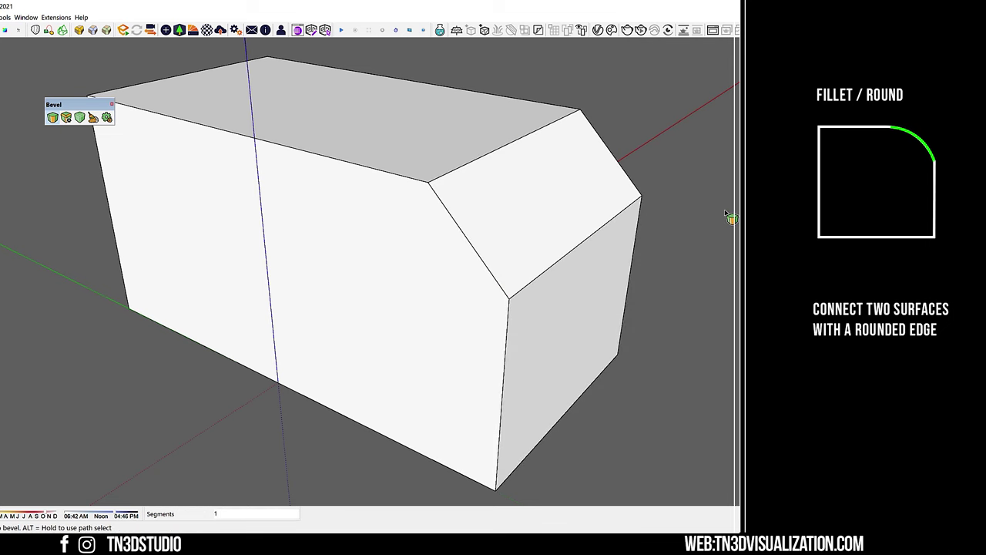
text(4)
key(Return)
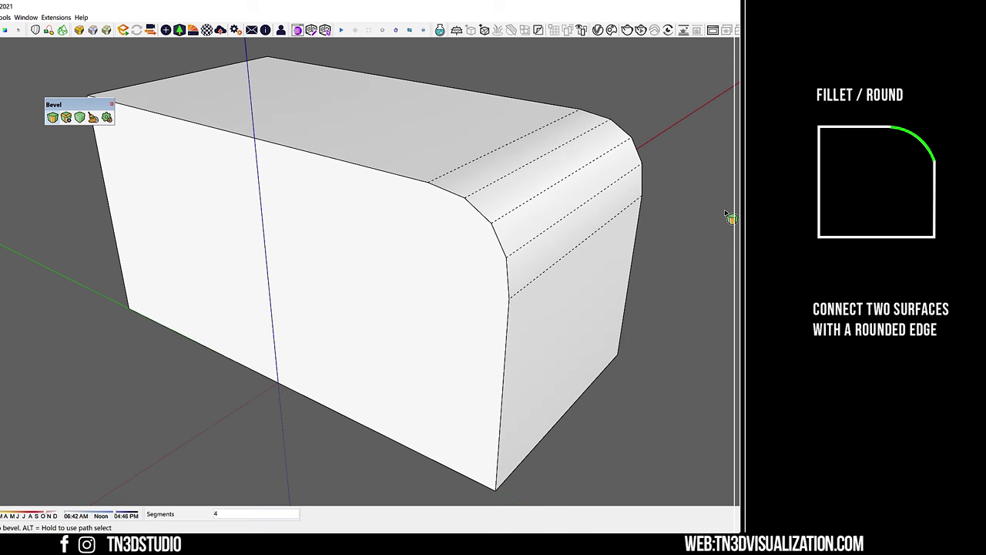
text(16)
key(Return)
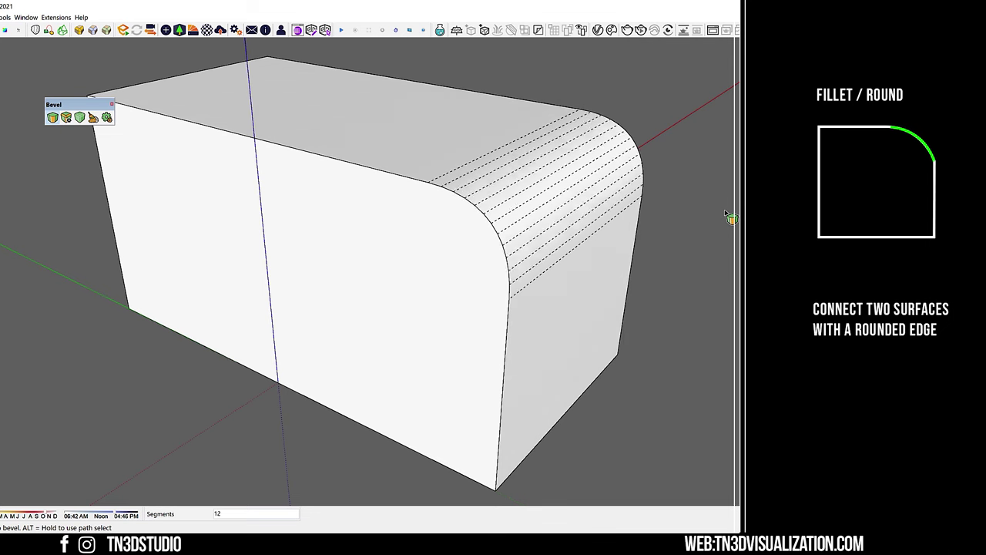
scroll(497, 247, up, 4)
mouse_move(498, 246)
middle_down()
mouse_move(577, 251)
mouse_move(516, 240)
middle_up()
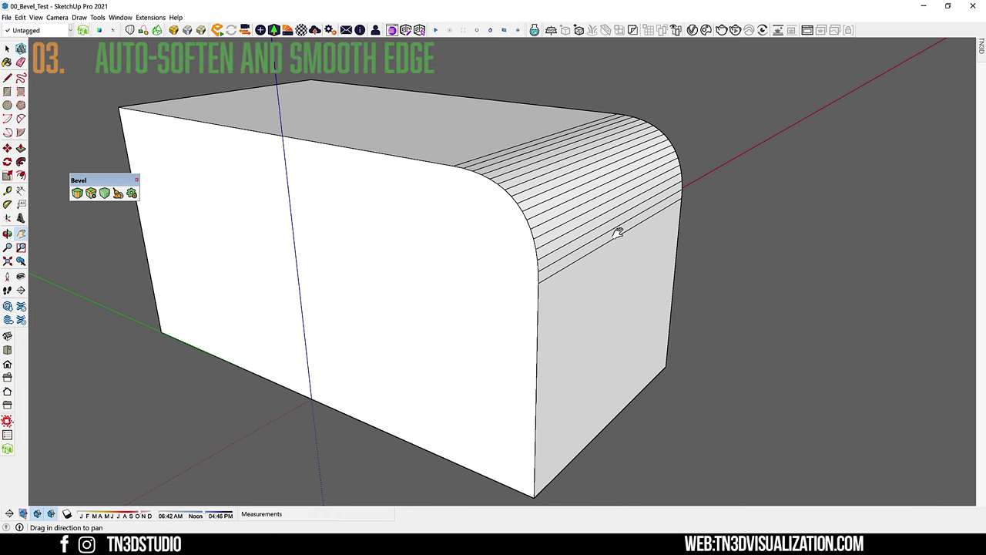
Step: Open the Bevel preferences and place the window beside the box with the unsoftened rounded edge
middle_drag(616, 223, 437, 238)
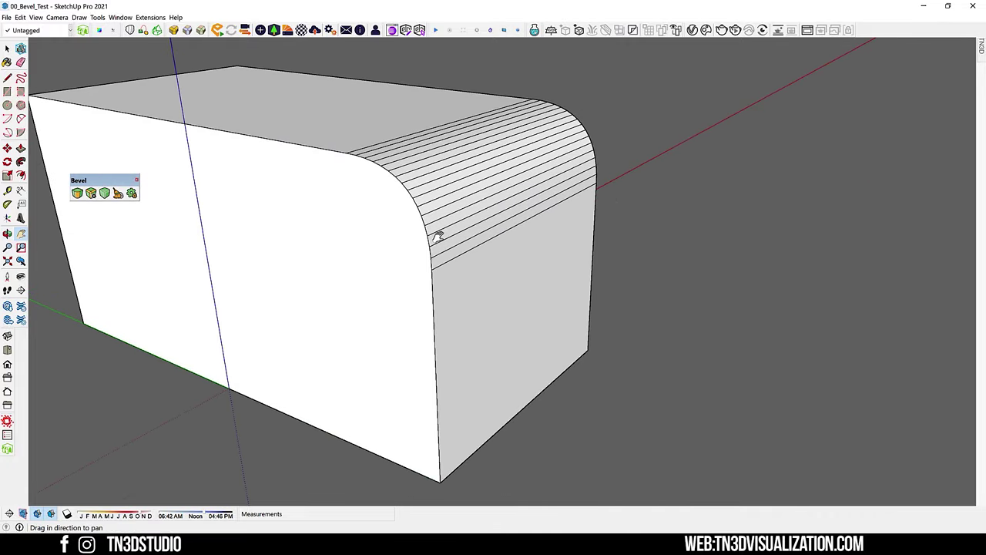
click(132, 193)
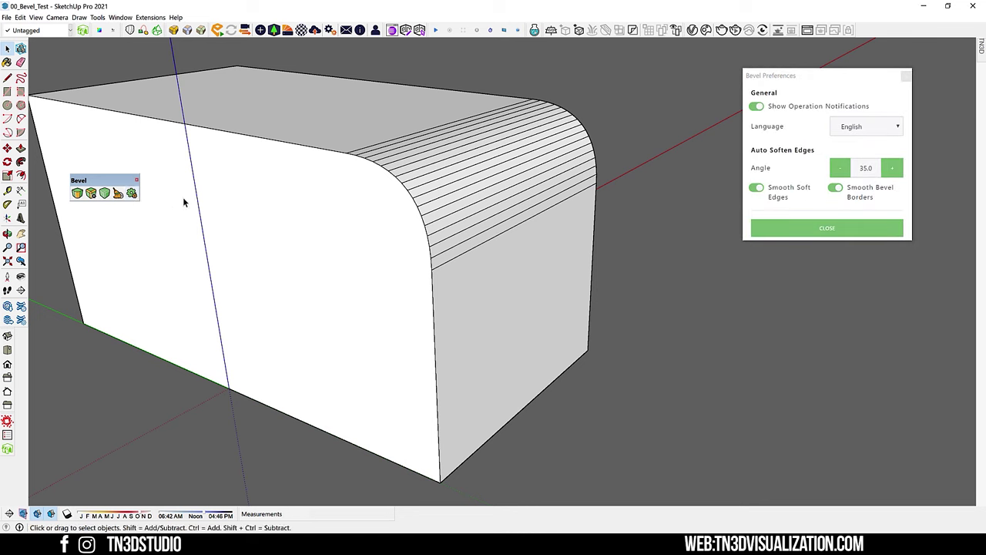
drag(853, 75, 845, 155)
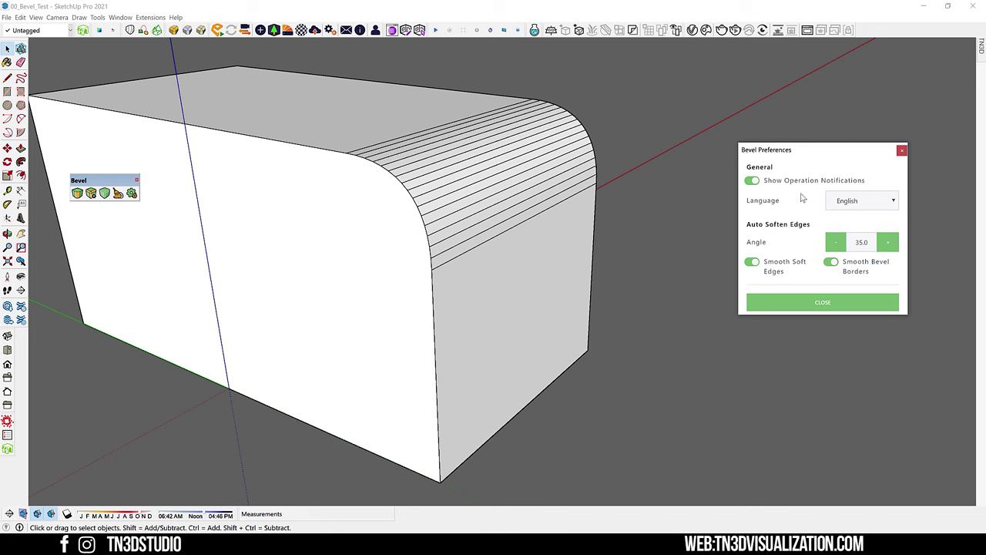
Step: Try auto-softening only a group of adjacent strips in the middle of the rounded edge, and undo it
click(501, 187)
ctrl+click(500, 178)
ctrl+click(502, 172)
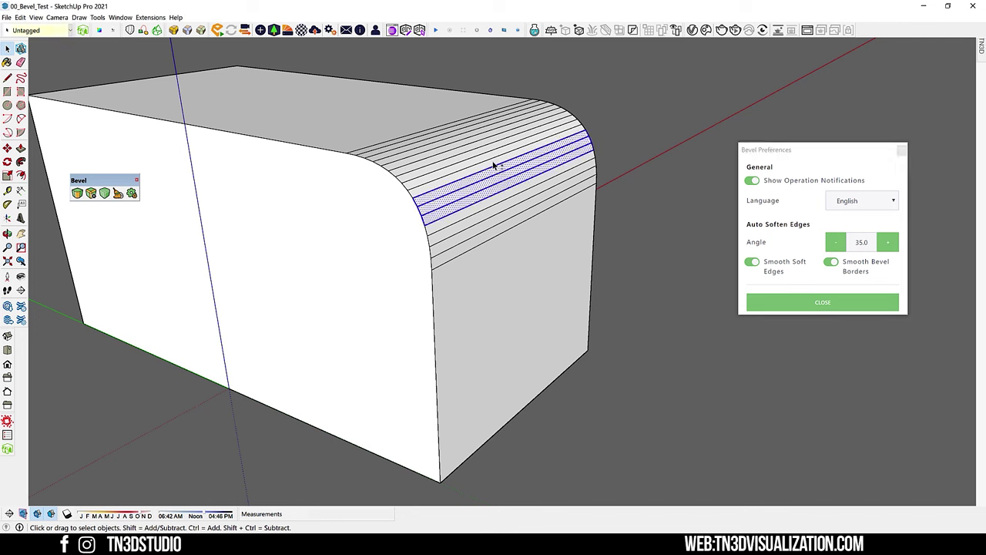
ctrl+click(490, 162)
ctrl+click(488, 158)
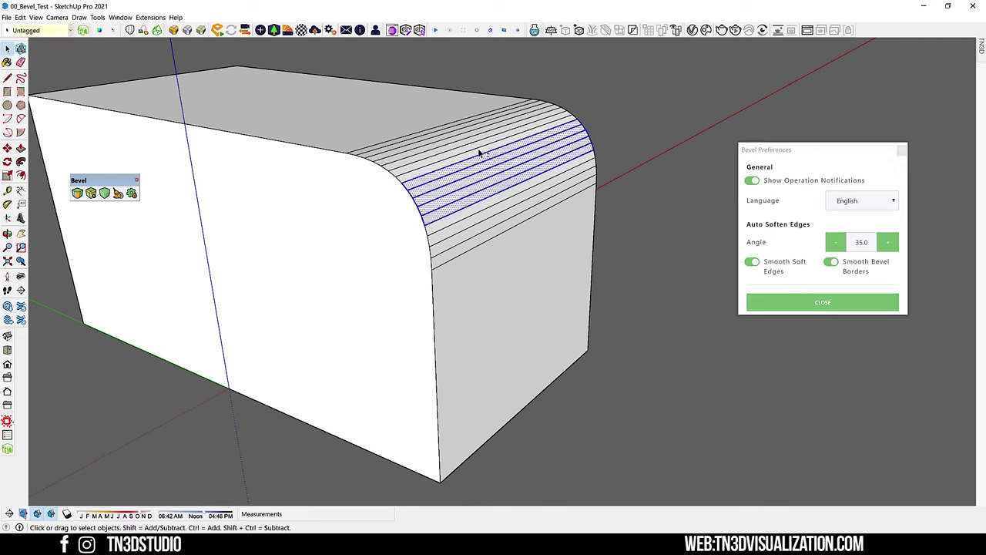
ctrl+click(479, 153)
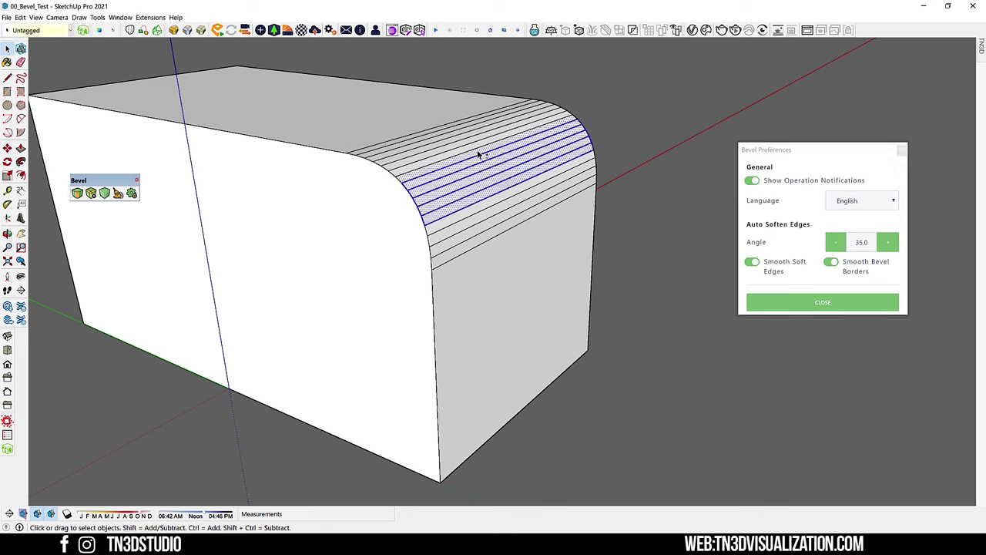
click(104, 193)
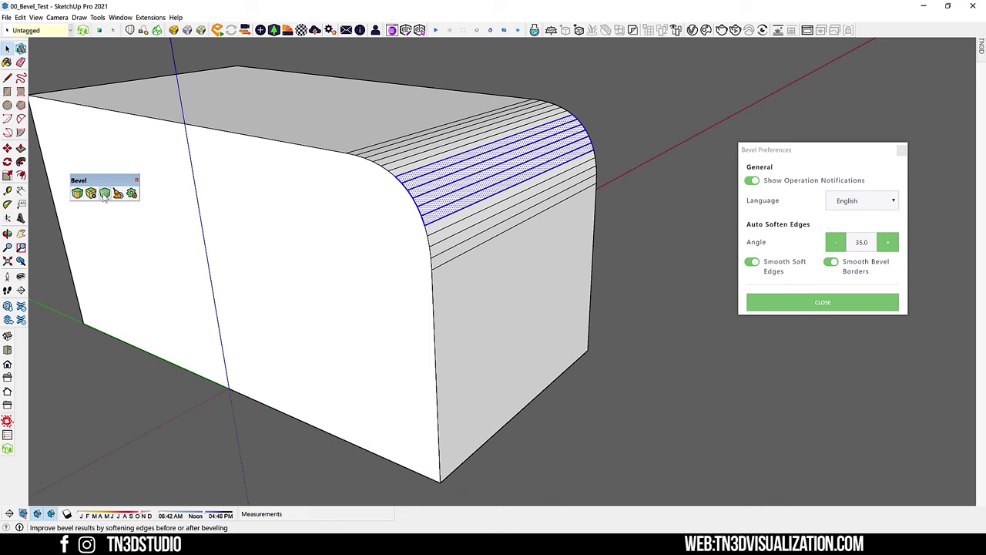
click(636, 120)
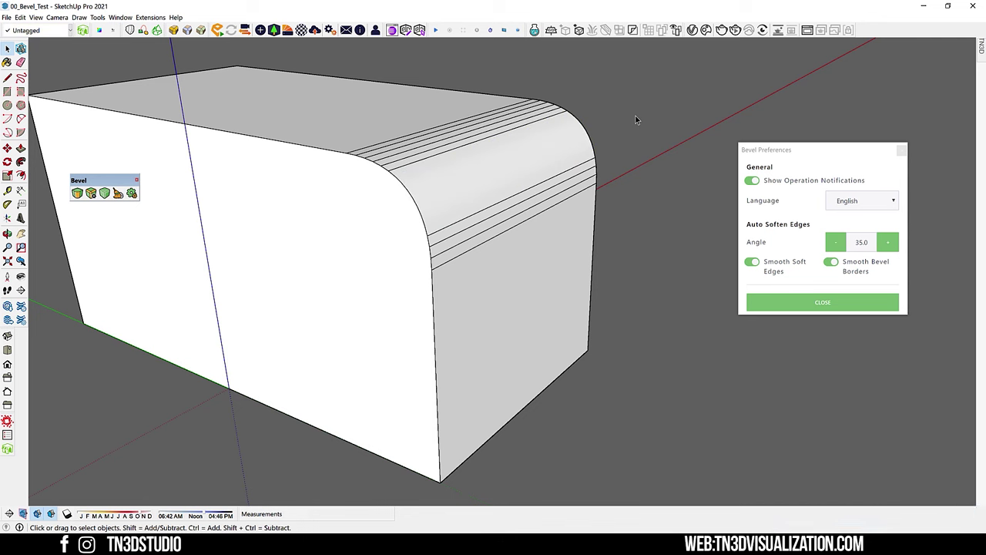
key(ctrl+z)
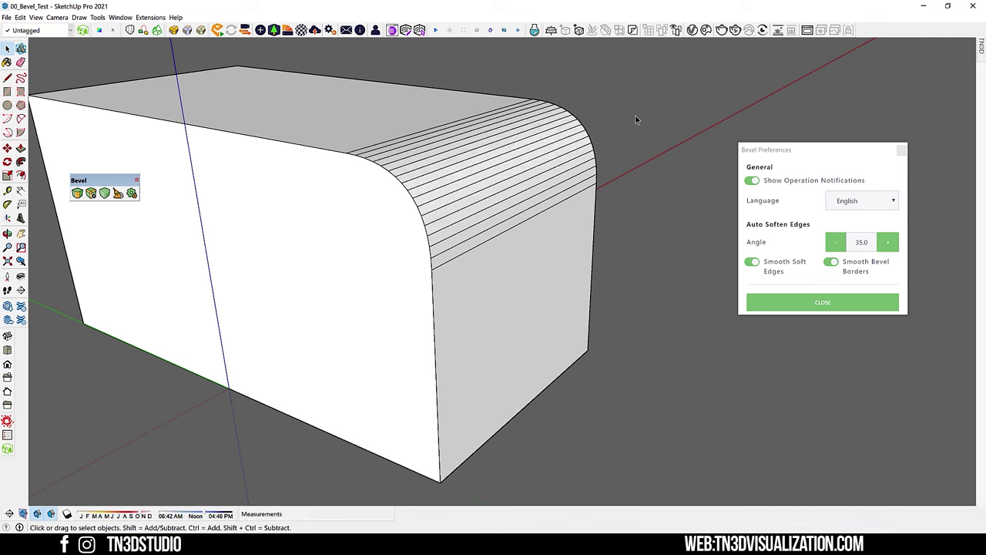
Step: Try auto-softening the entire box with the 35.0 angle setting, and undo the softening
triple_click(444, 191)
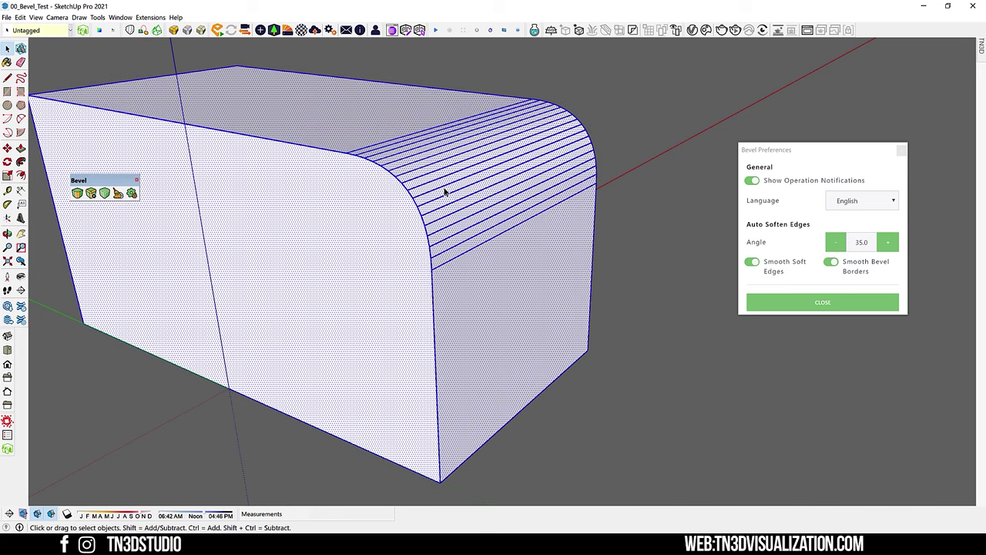
click(105, 194)
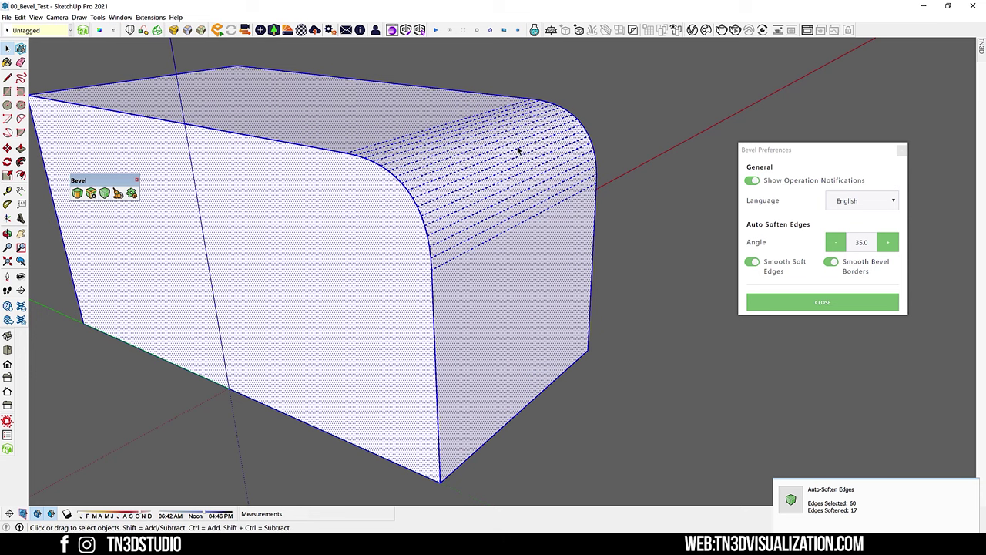
click(651, 141)
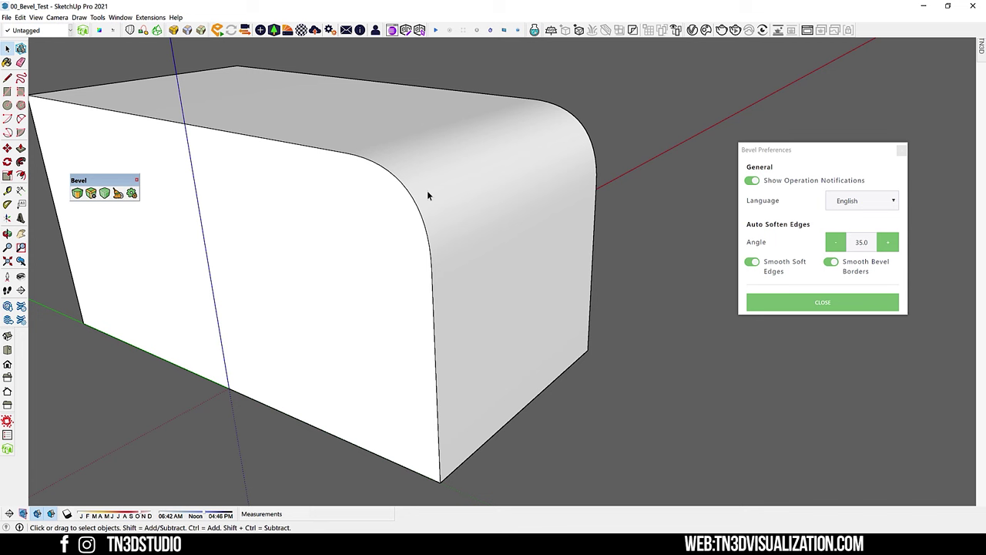
key(ctrl+z)
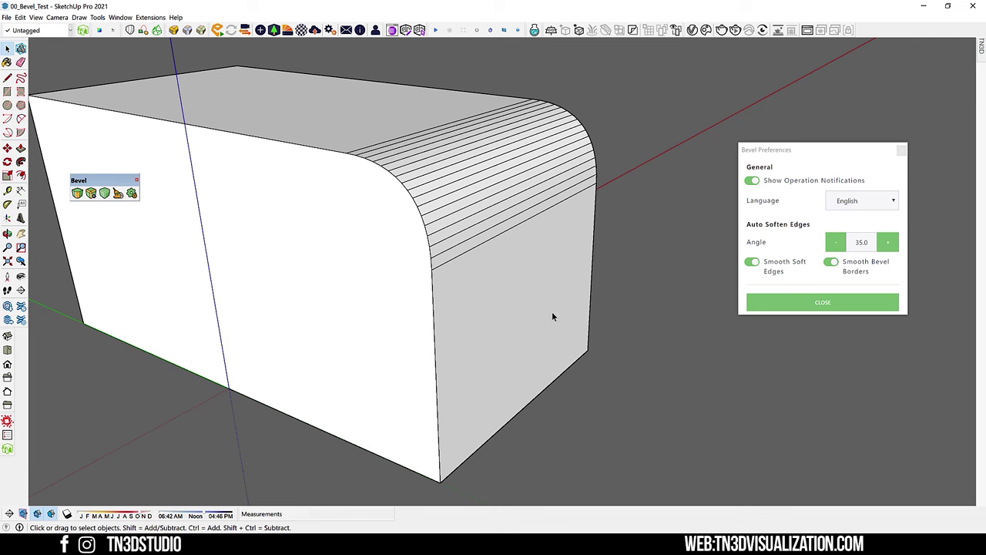
Step: Set the auto-soften angle to 95 and auto-soften the edges of the entire box
double_click(861, 242)
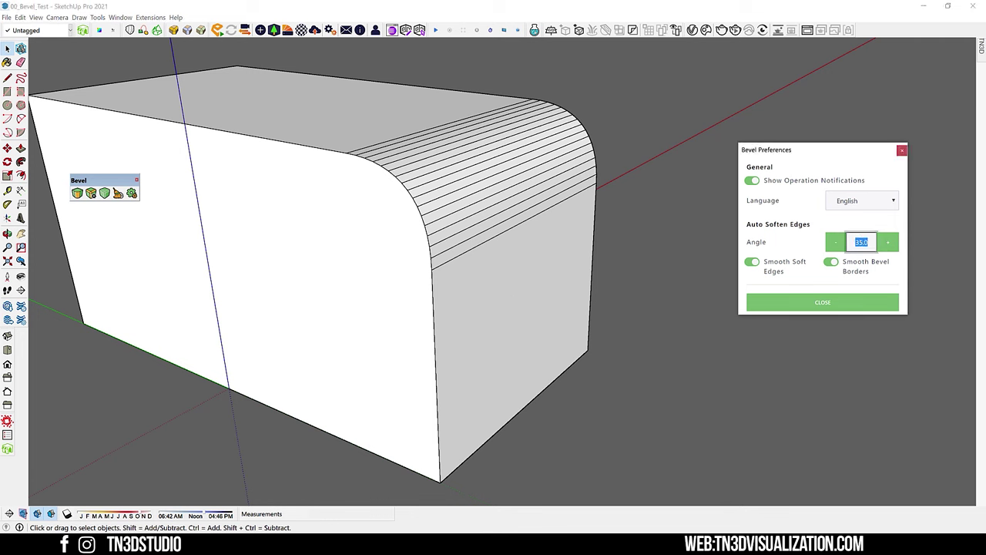
text(95)
triple_click(427, 184)
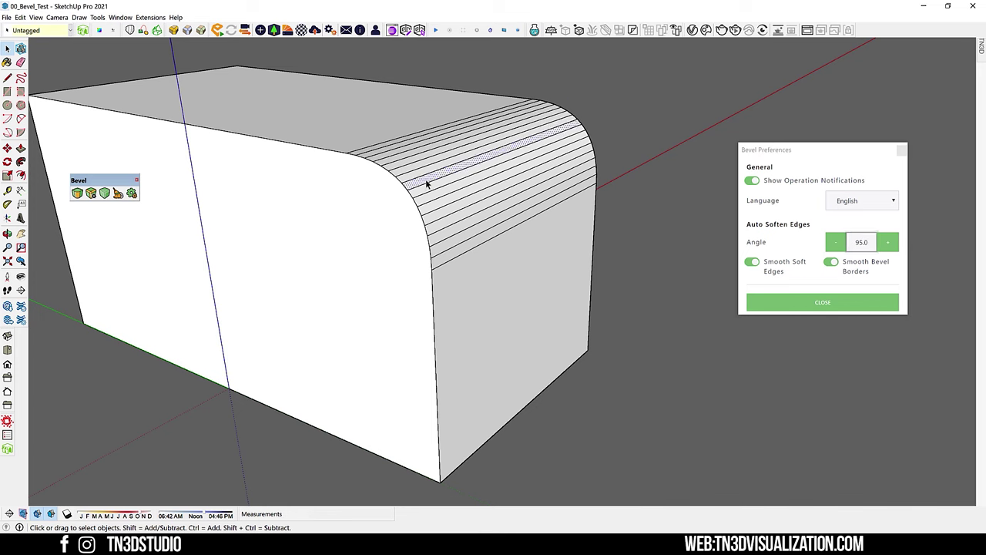
click(105, 195)
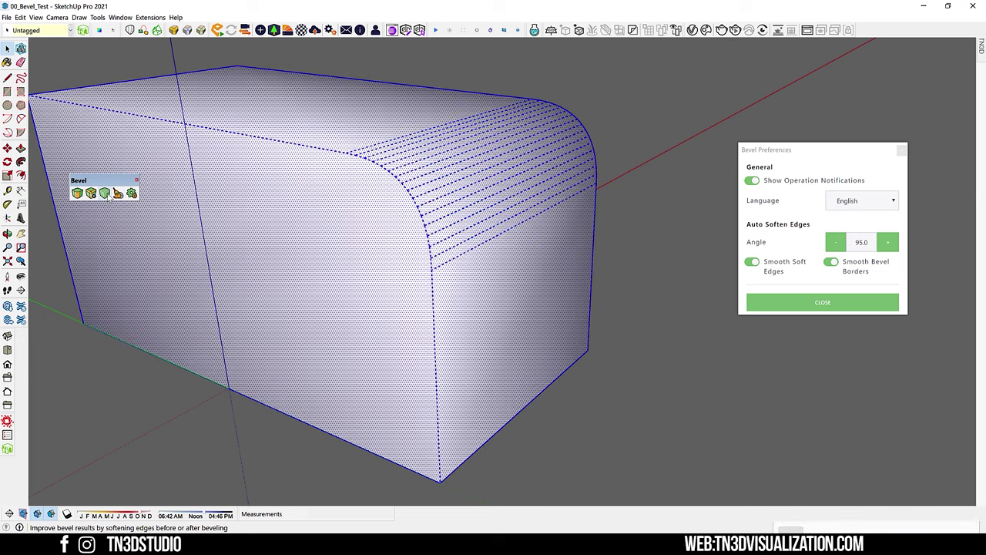
click(649, 142)
Step: Auto-soften the whole box at the 35.0 angle with soft-edge and bevel-border smoothing on, focusing on the rounded edge
middle_drag(649, 143, 452, 190)
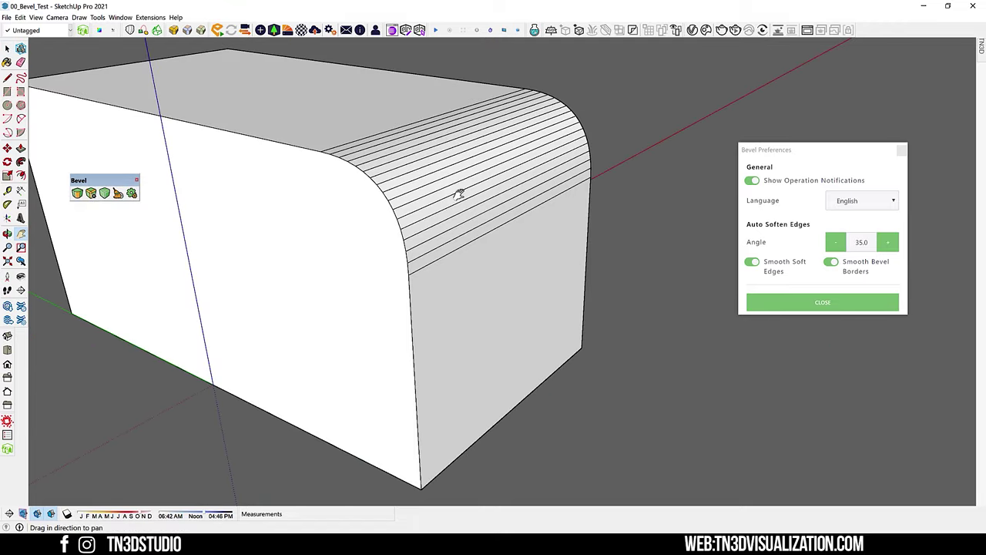
triple_click(455, 191)
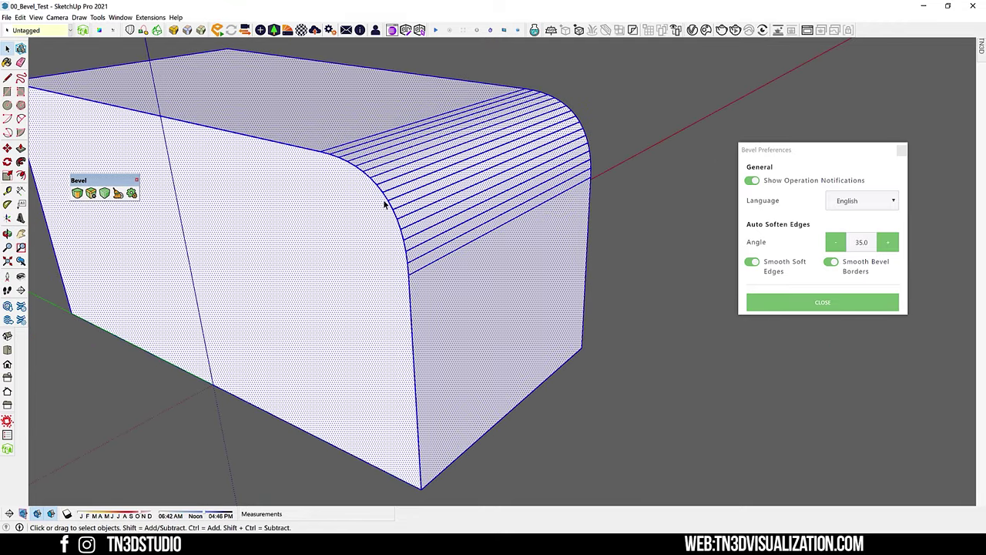
scroll(477, 109, up, 5)
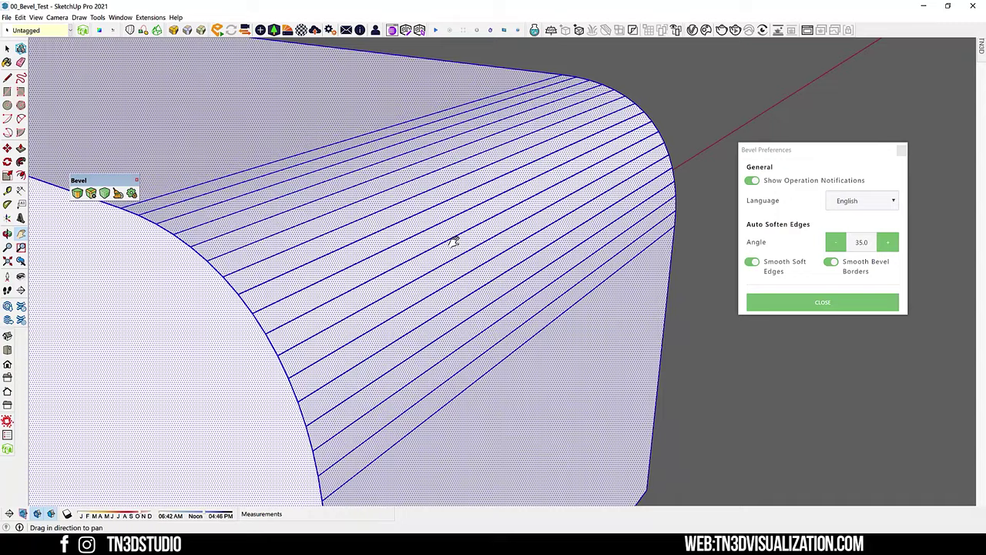
shift+middle_drag(455, 238, 440, 205)
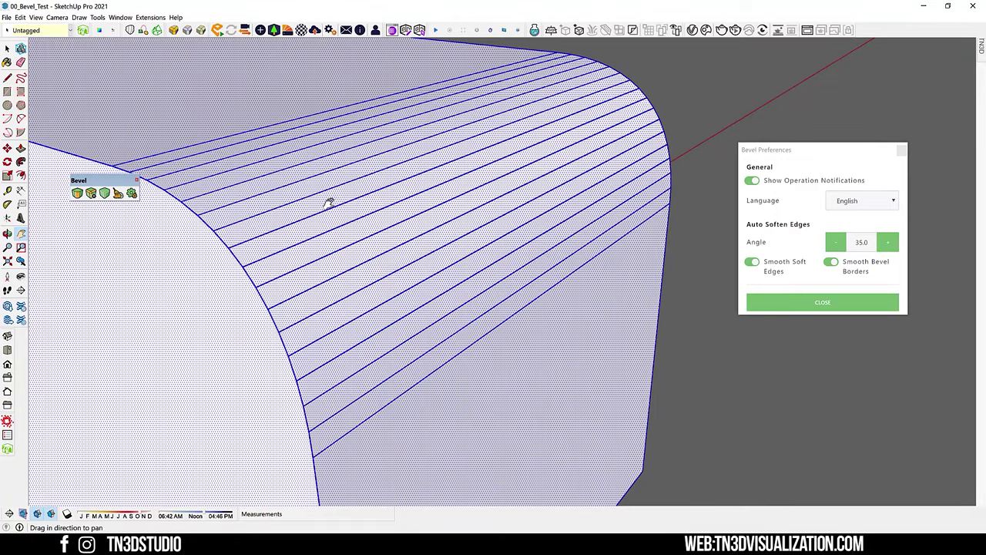
click(105, 193)
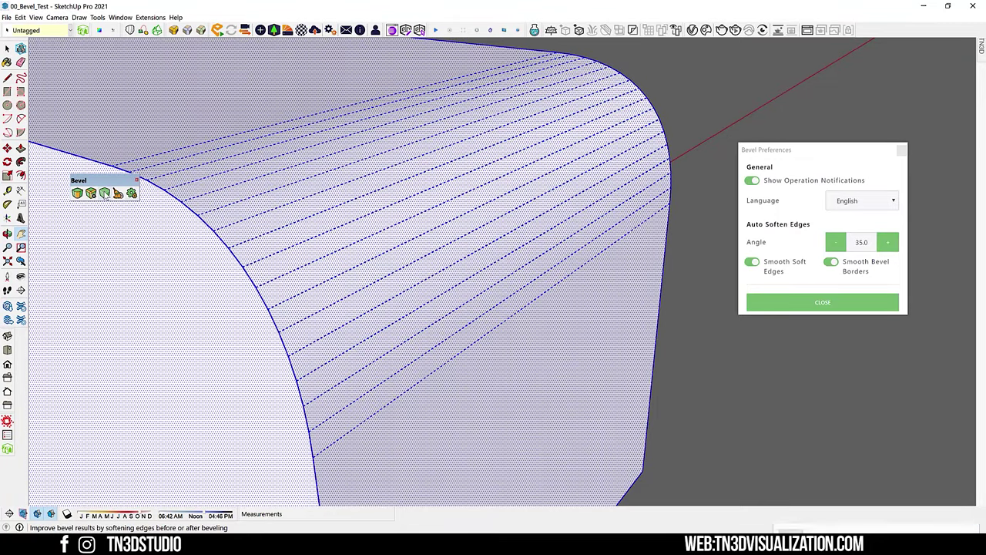
click(692, 106)
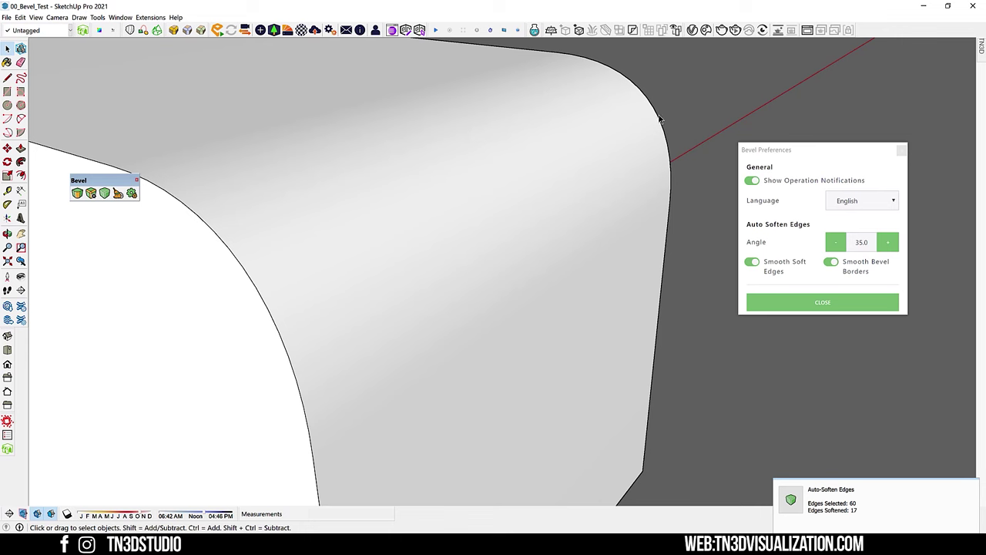
Step: Try auto-softening the whole box with Smooth Soft Edges turned off
click(479, 316)
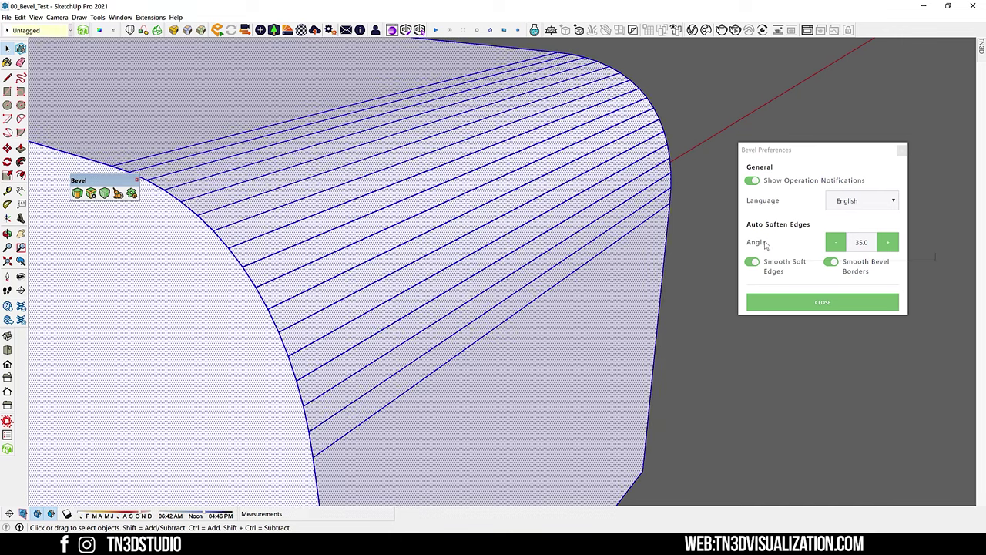
click(754, 263)
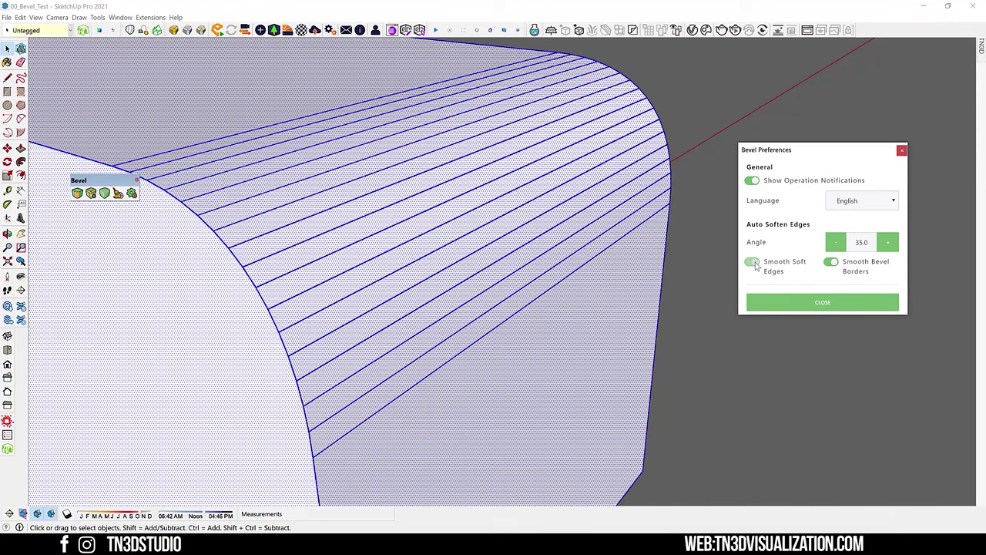
click(118, 193)
click(691, 129)
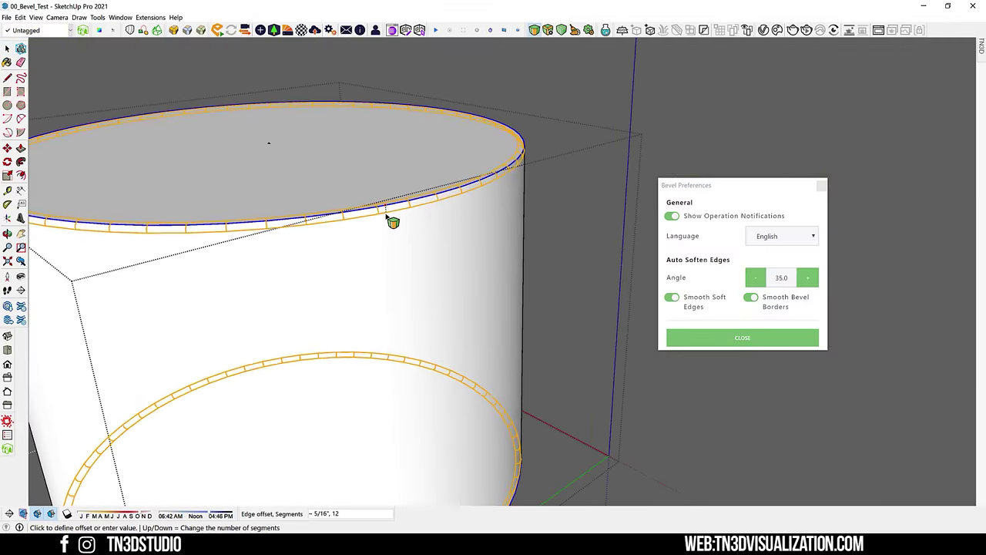
Step: Bevel the cylinder's rim edges with an offset of about 5/16" and 12 segments, and bring the Bevel tools beside the model
click(391, 219)
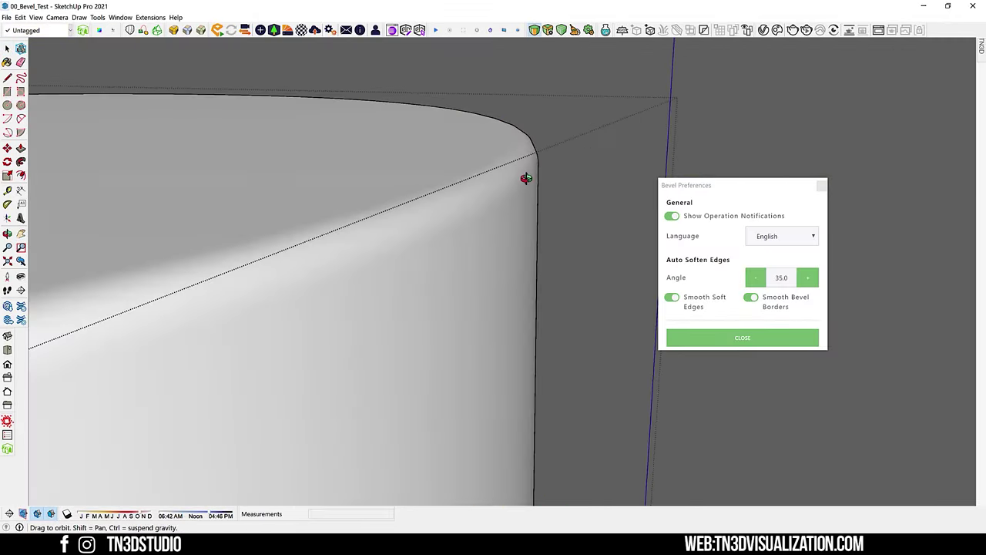
drag(525, 178, 406, 240)
key(space)
triple_click(406, 238)
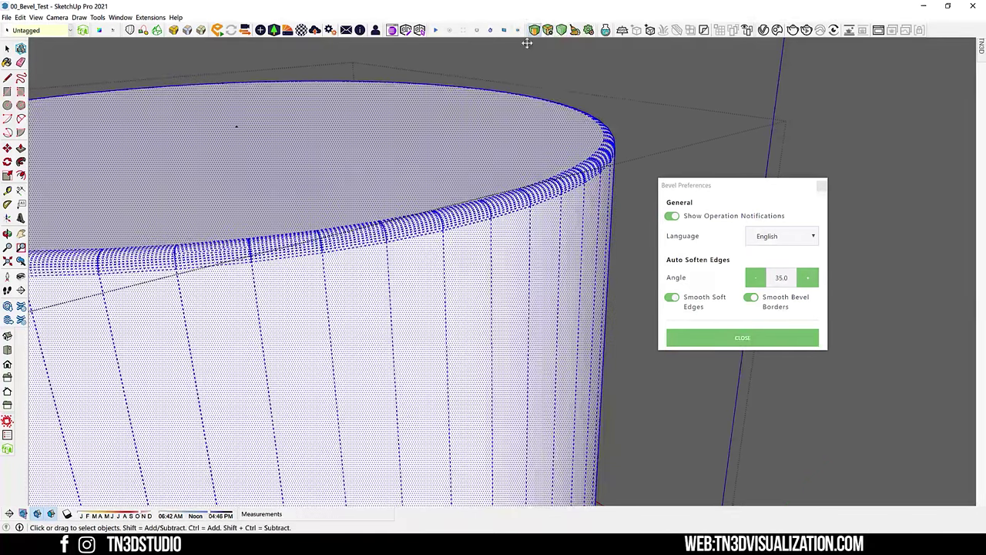
drag(527, 44, 554, 246)
click(633, 161)
scroll(633, 161, up, 3)
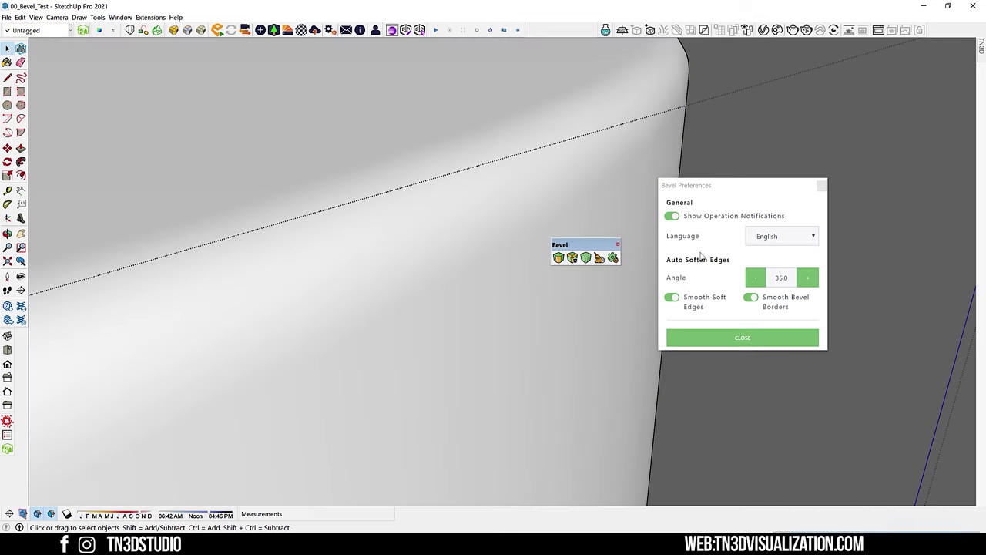
Step: Turn off Smooth Bevel Borders and auto-soften the edges of the whole cylinder at the 35.0 angle
click(752, 298)
click(607, 296)
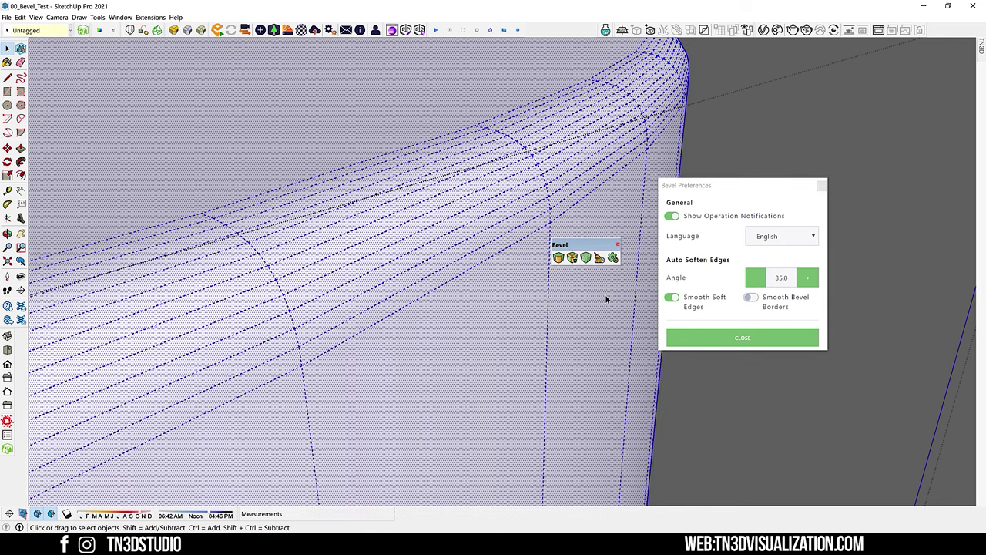
click(587, 259)
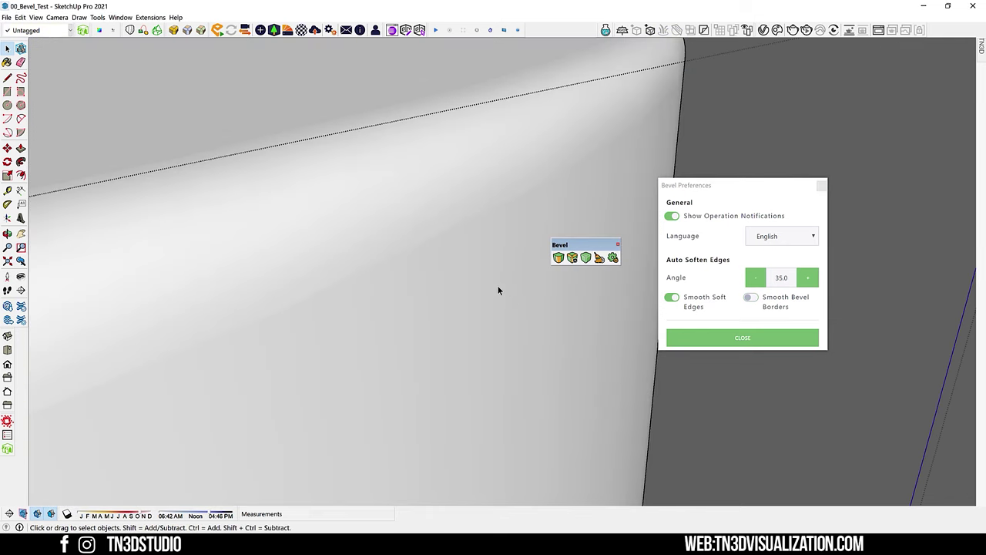
key(h)
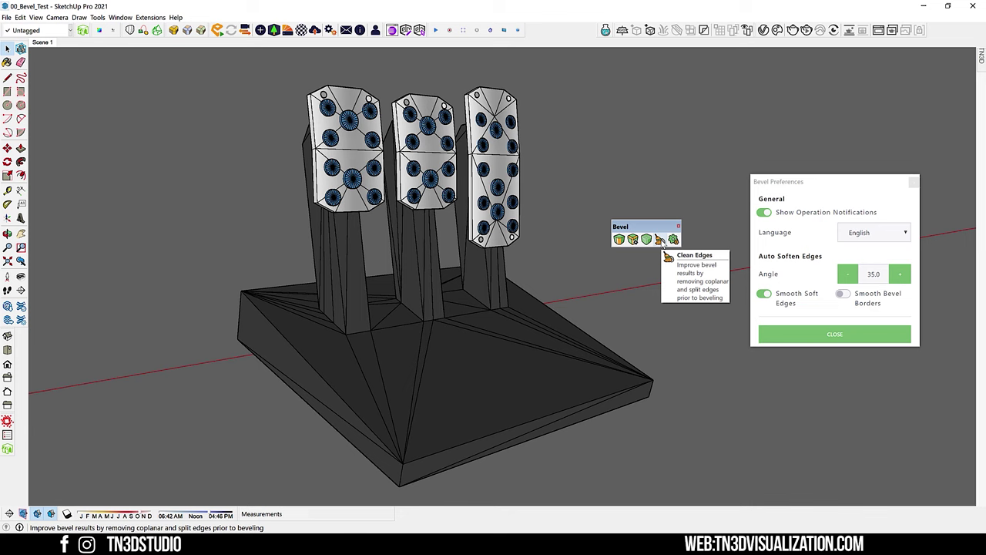
Step: Examine the triangulated edges of the pedal base and the pedal pads, and try the Bevel tool on a pad
middle_drag(555, 262, 427, 281)
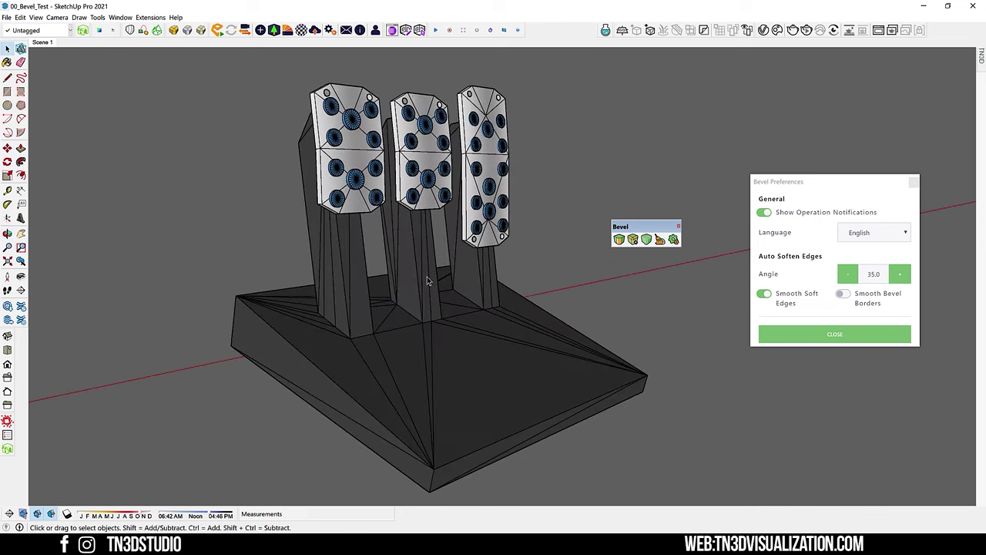
triple_click(428, 281)
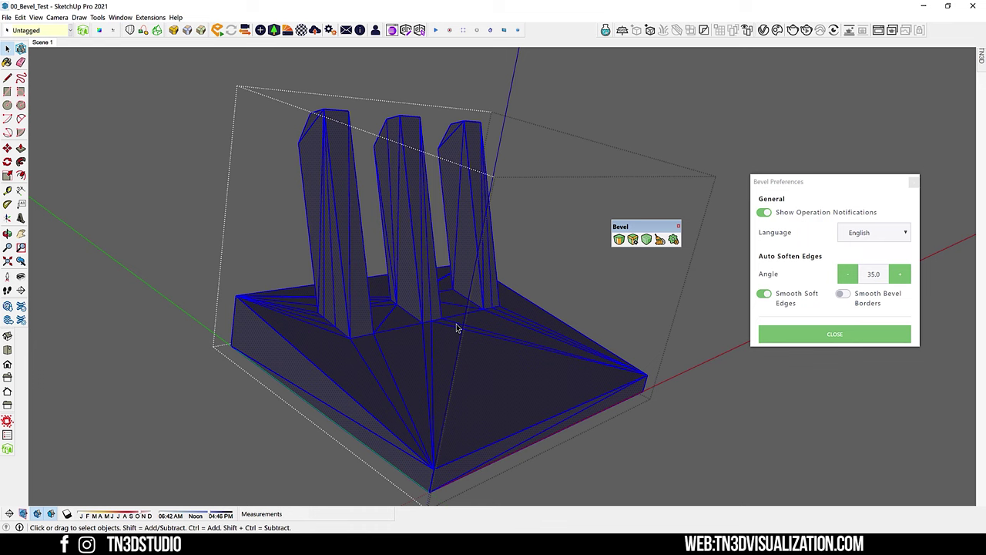
key(Escape)
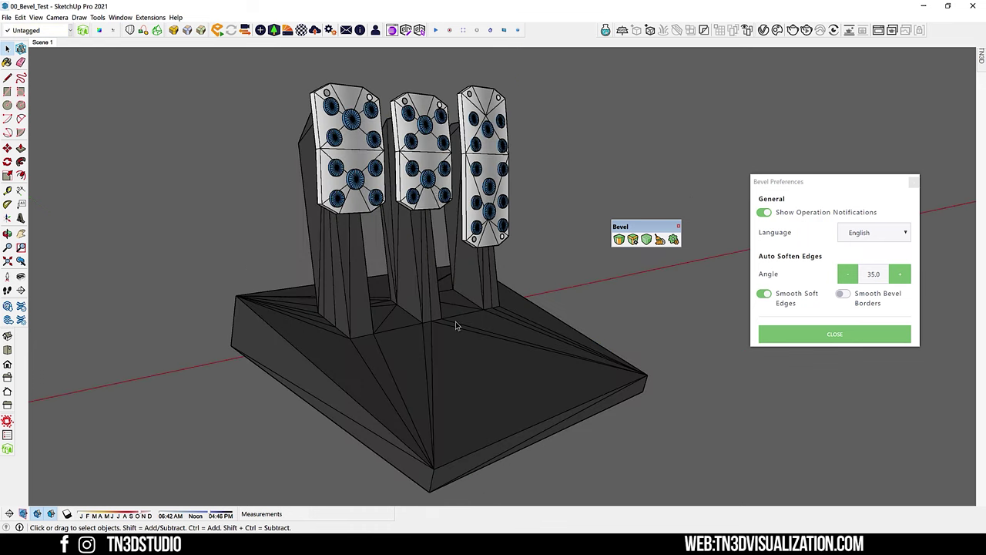
triple_click(352, 145)
mouse_move(357, 129)
middle_down()
mouse_move(696, 108)
mouse_move(326, 126)
mouse_move(359, 125)
middle_up()
key(Escape)
key(Escape)
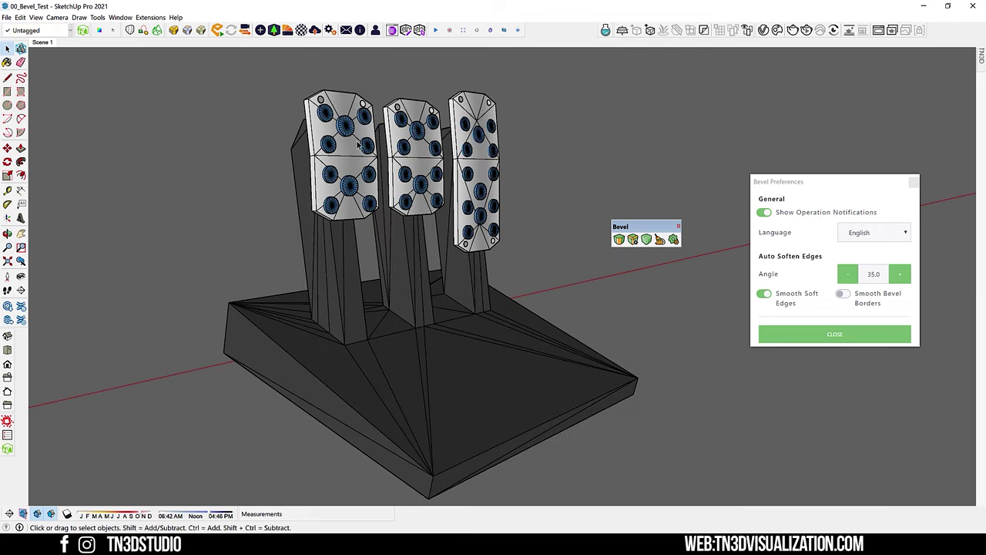
triple_click(353, 155)
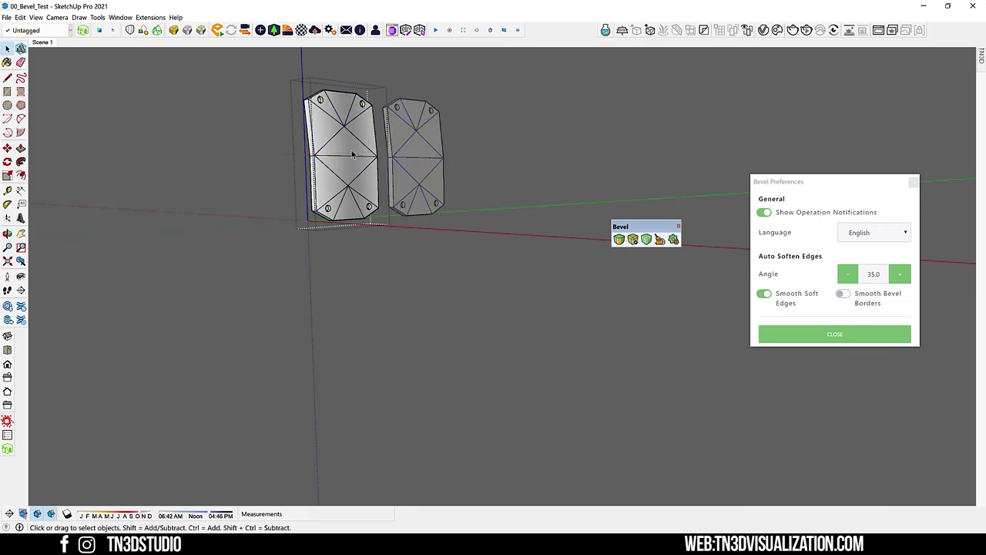
click(620, 240)
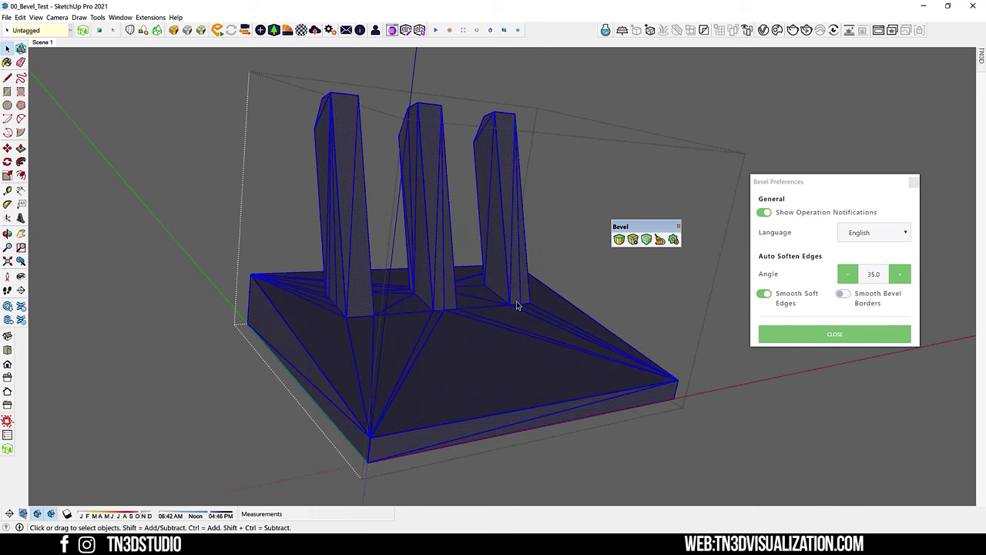
Step: Clean the coplanar and split edges from the pedal base and from the pedal pad
click(659, 242)
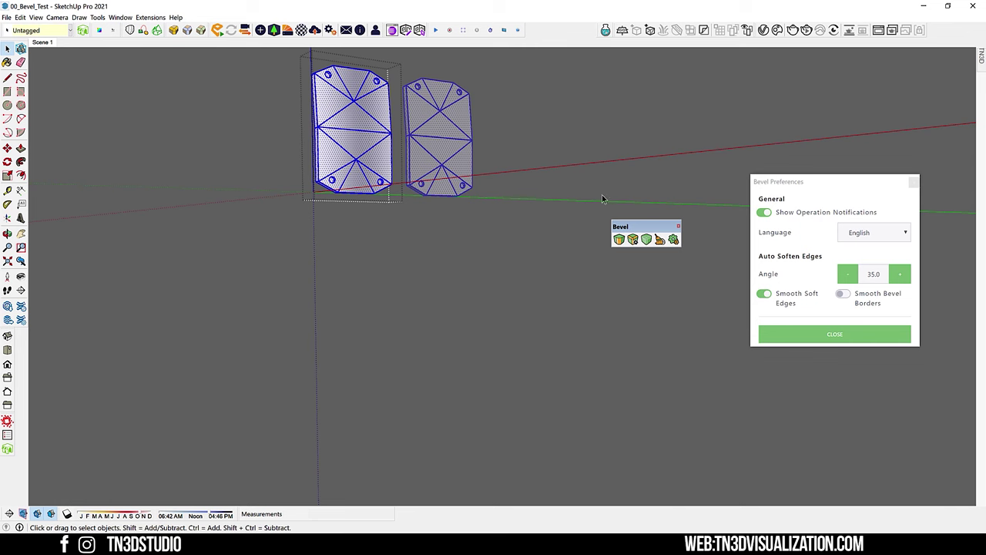
click(660, 241)
click(587, 175)
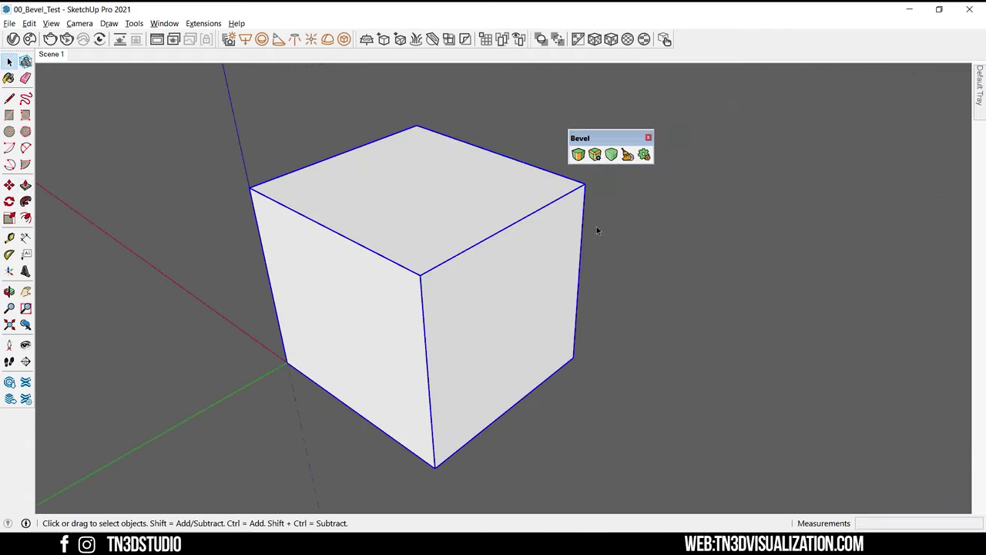
Step: Apply a Live Bevel to the entire cube with 4 segments and a 0.31" edge offset
click(601, 228)
triple_click(517, 250)
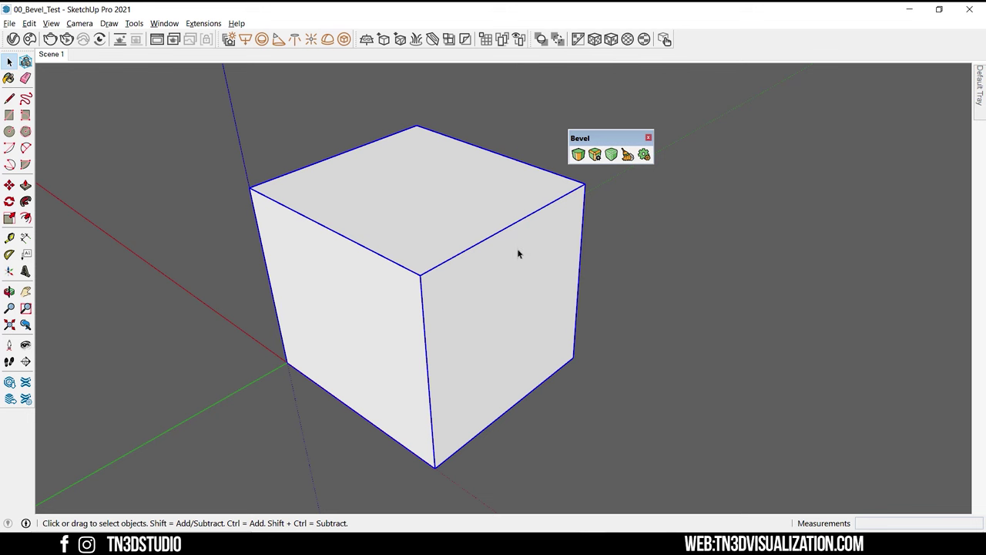
click(598, 156)
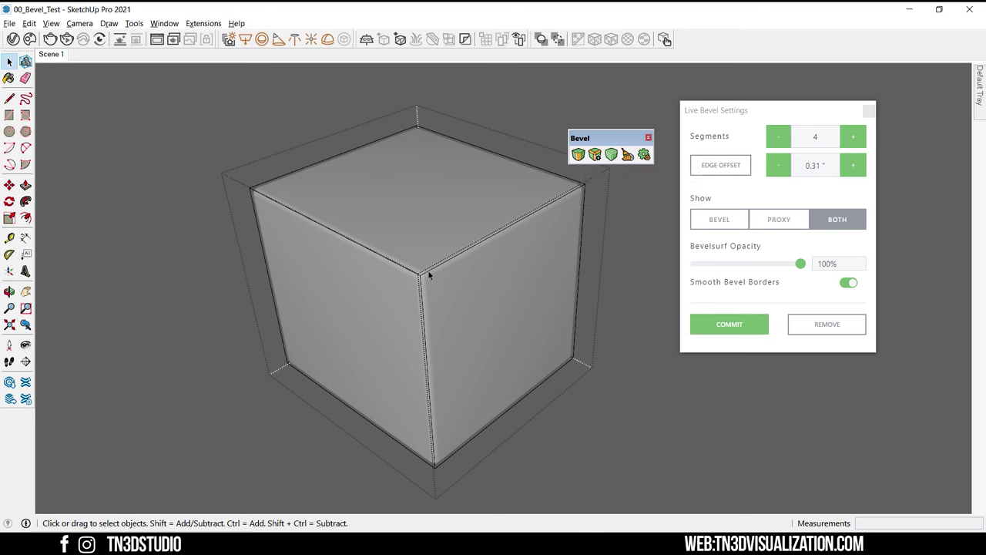
Step: Examine the live-beveled edges and the front corner of the cube from several angles
scroll(433, 268, up, 4)
scroll(432, 268, up, 2)
middle_drag(431, 269, 529, 191)
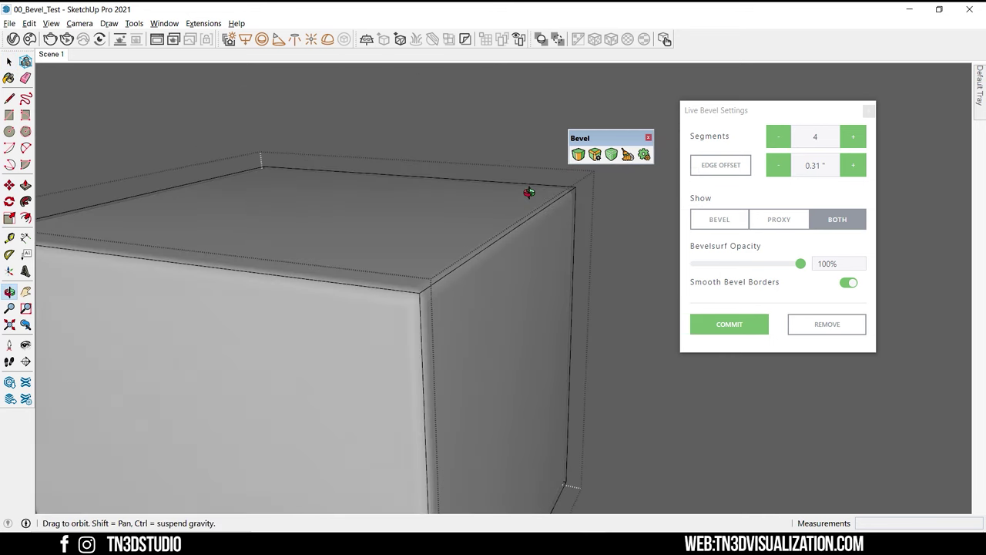
shift+middle_drag(493, 249, 471, 288)
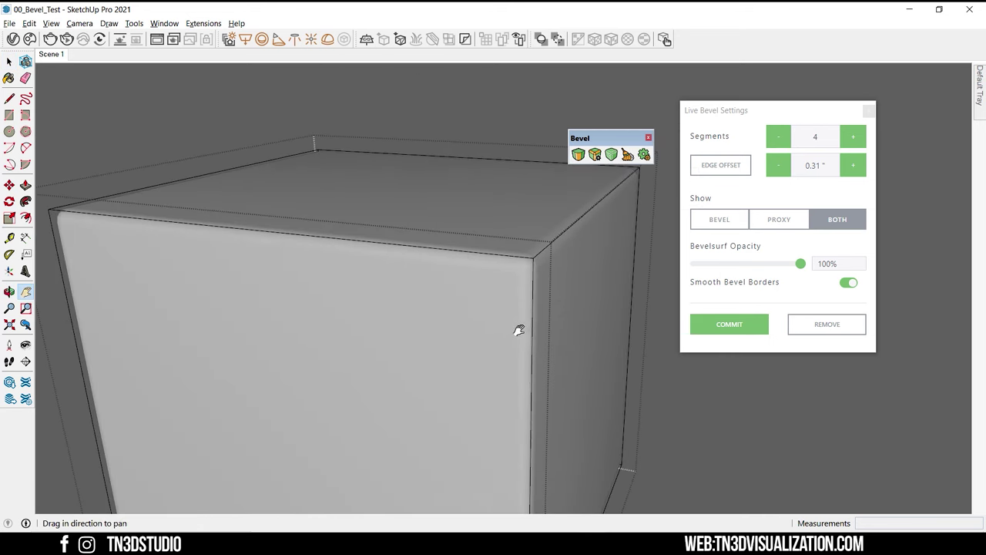
middle_drag(557, 283, 381, 334)
scroll(473, 282, up, 5)
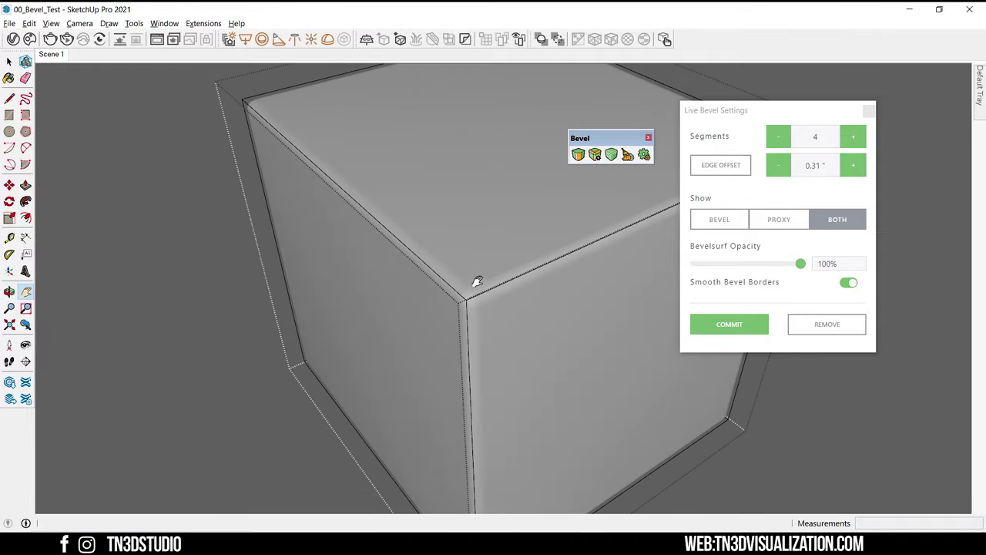
middle_drag(464, 318, 534, 300)
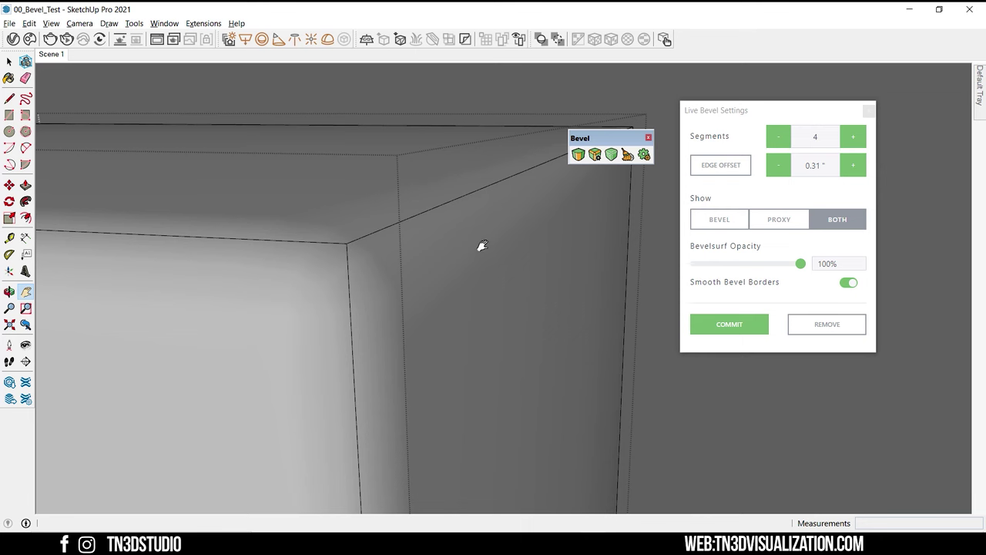
middle_drag(481, 245, 345, 207)
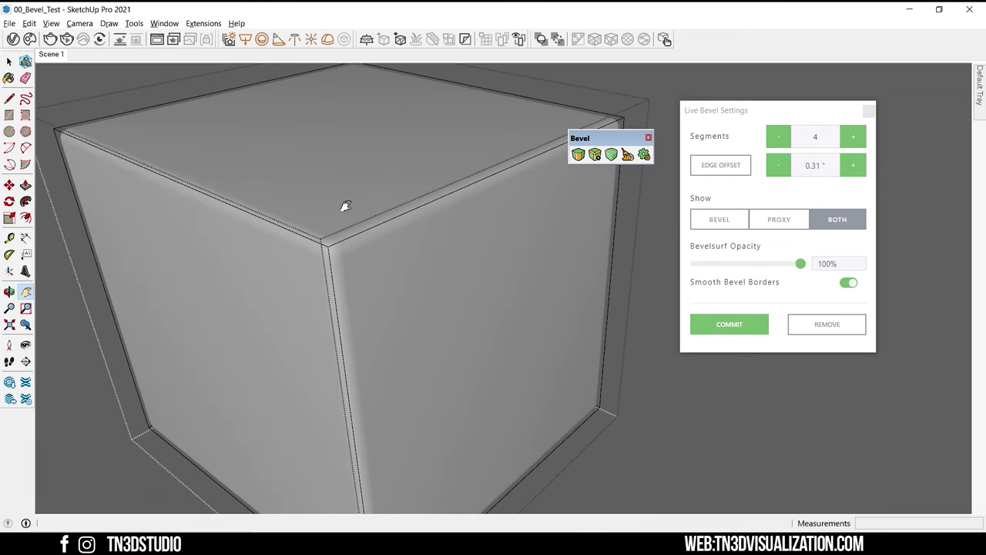
Step: Show the hidden geometry so the segment lines of the cube's beveled corner can be inspected up close
click(51, 23)
click(79, 67)
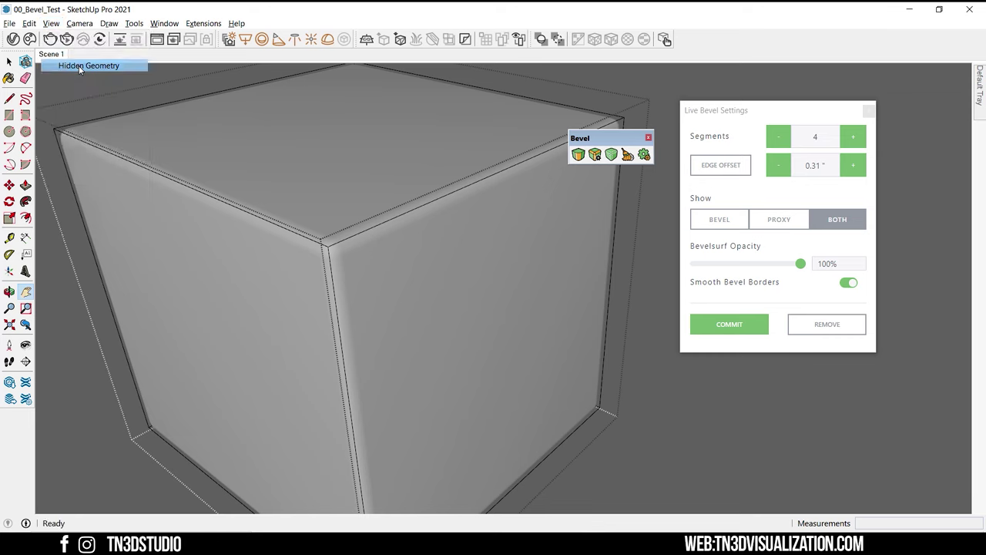
scroll(266, 245, up, 3)
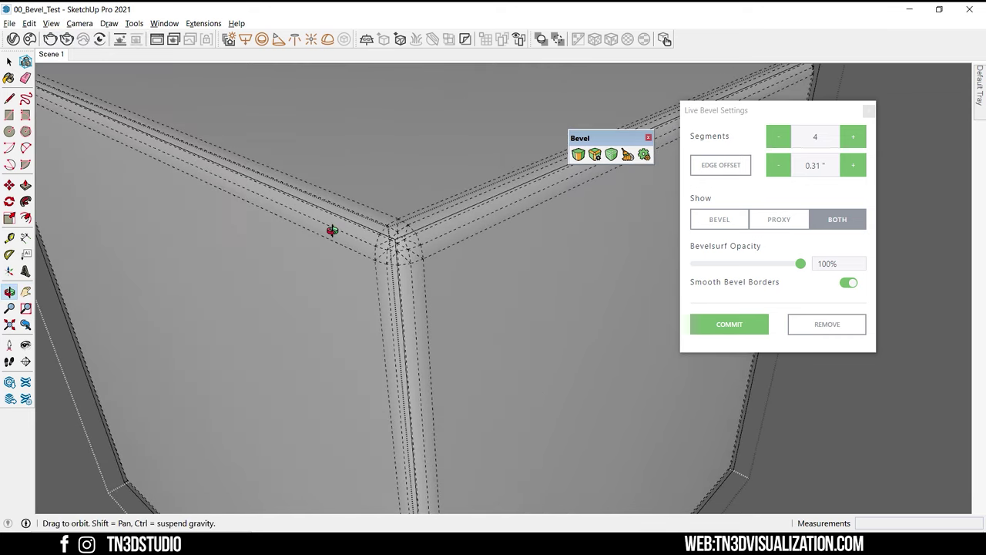
scroll(385, 237, up, 3)
scroll(439, 247, up, 2)
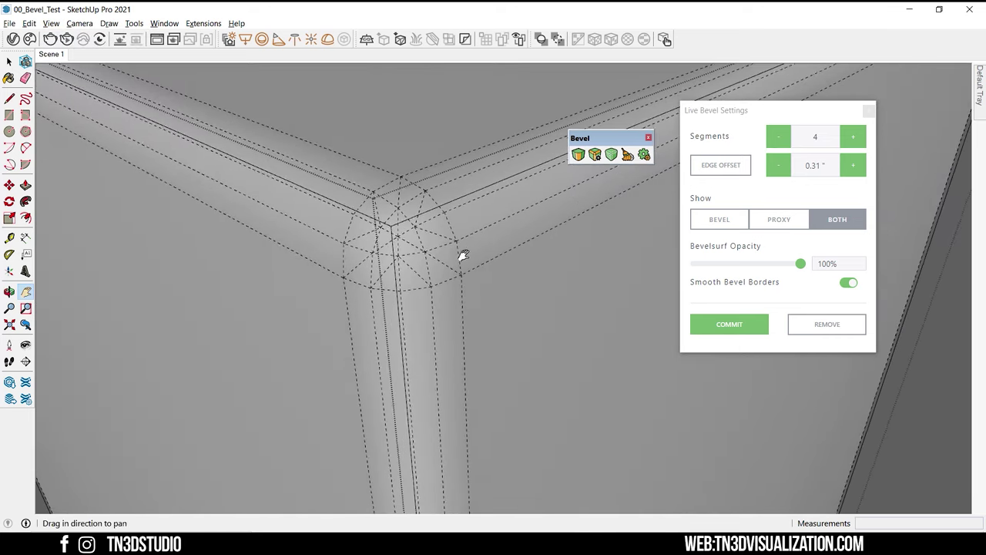
shift+middle_drag(462, 255, 419, 257)
Step: Try the cube's live bevel with 6 segments and with 8 segments
click(775, 114)
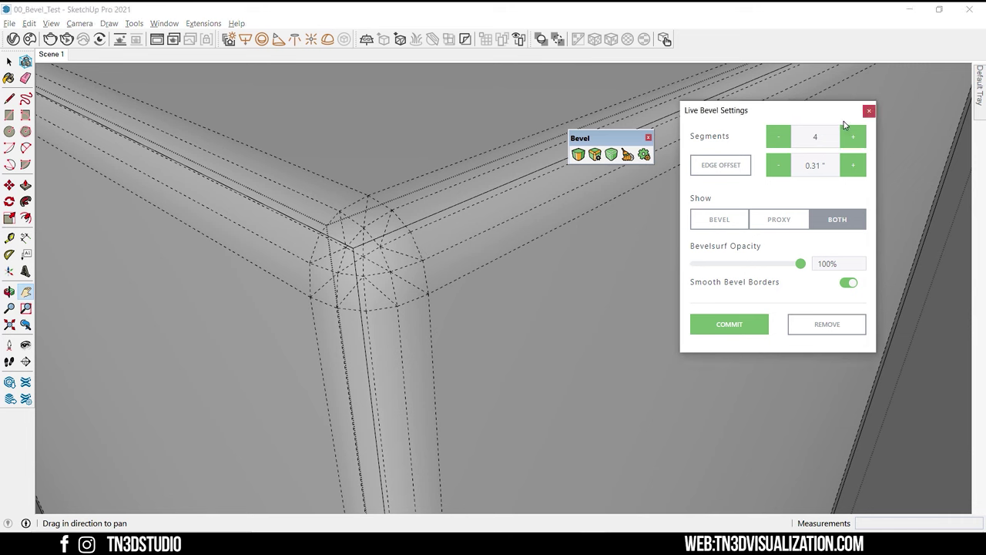
double_click(828, 137)
text(6)
key(Return)
double_click(794, 136)
text(8)
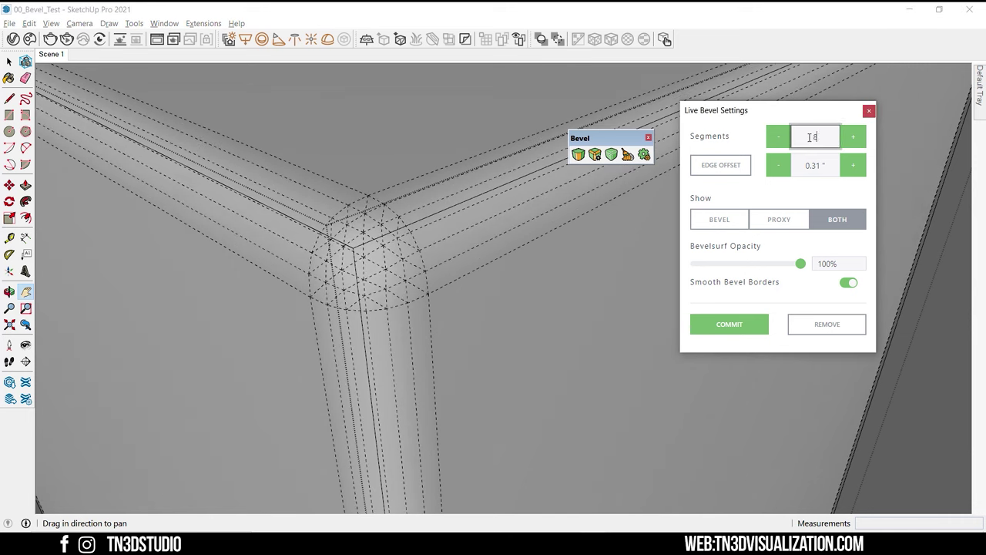
key(Return)
Step: Try raising the live bevel's segment count to 20, and return it to 4
double_click(794, 137)
key(Return)
double_click(793, 144)
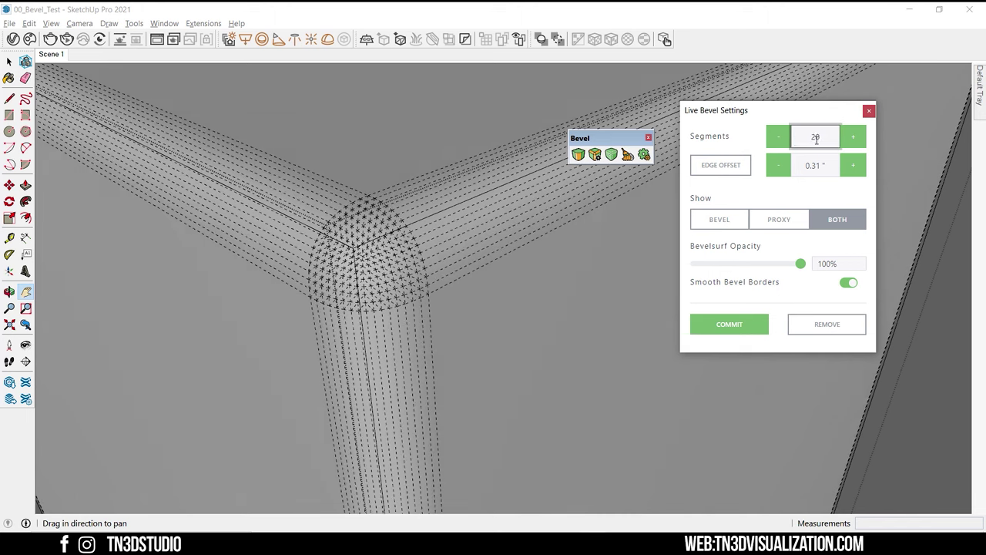
key(Return)
double_click(815, 137)
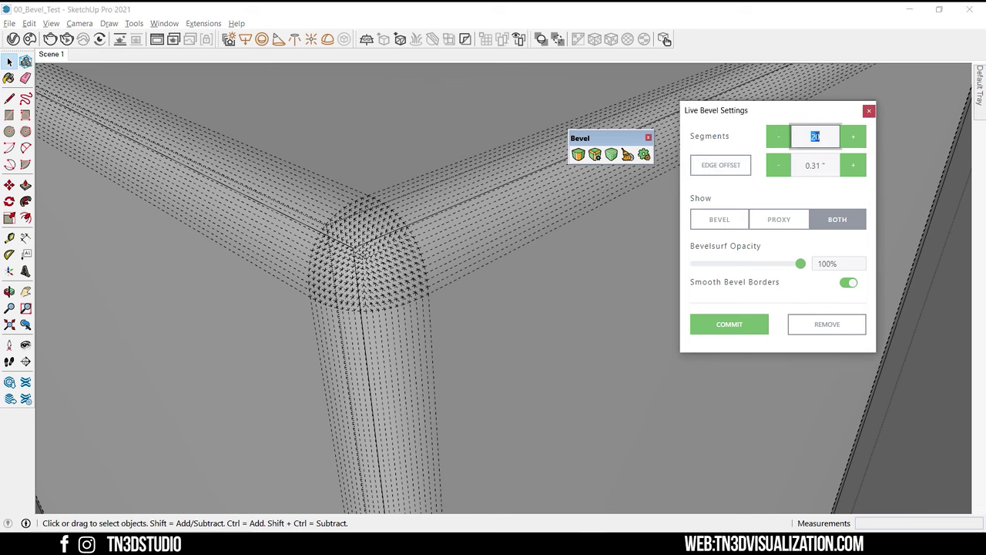
text(4)
key(Return)
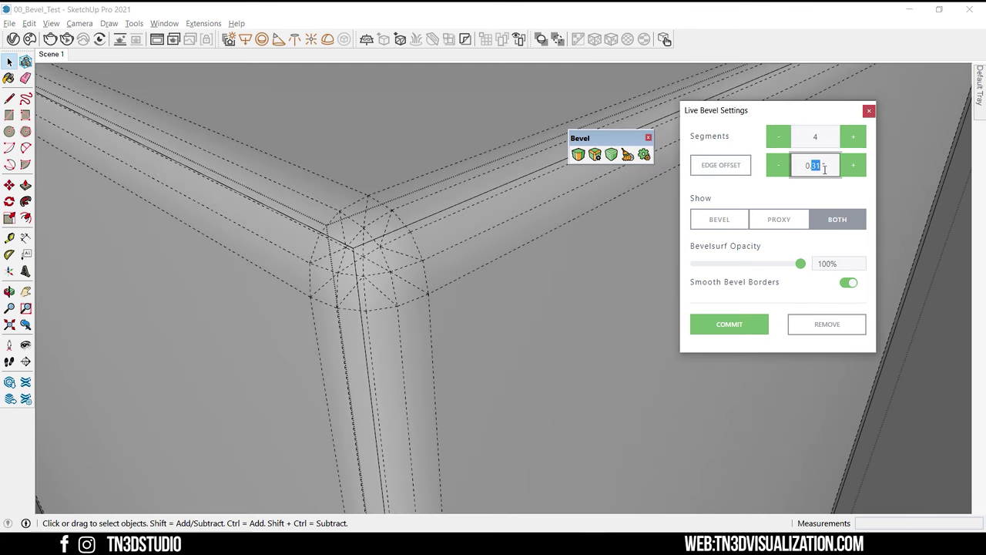
Step: Set the live bevel's edge offset to 1.0" on the cube
key(Return)
scroll(467, 272, down, 3)
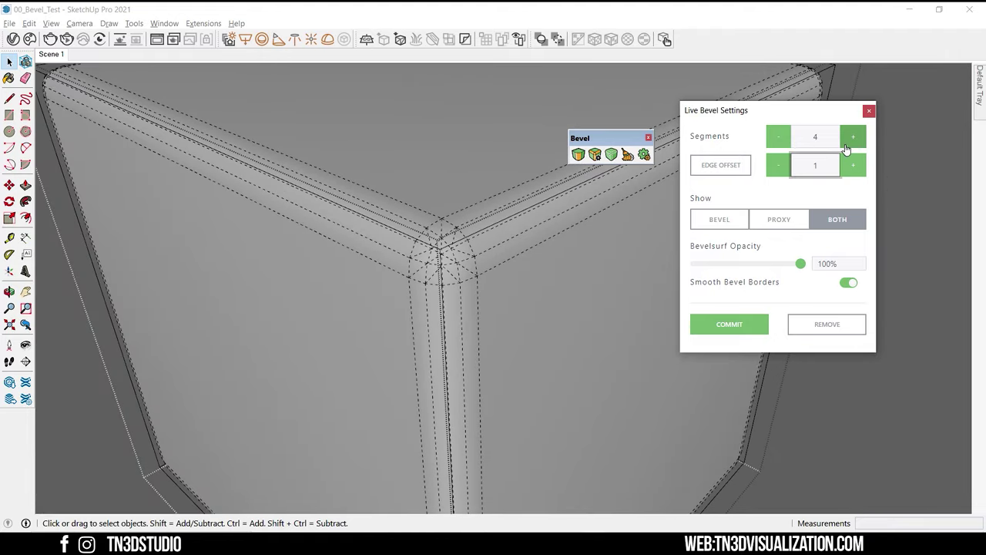
key(Return)
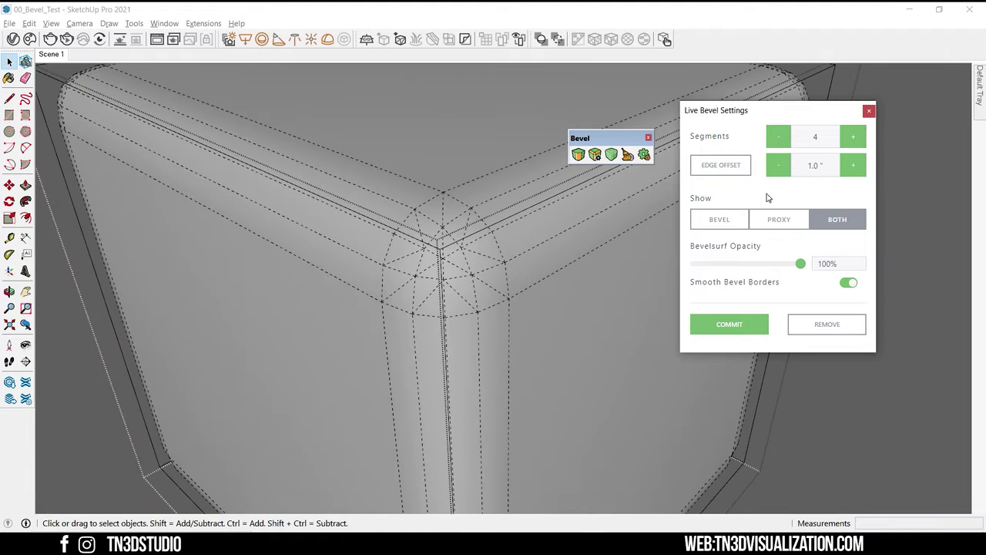
Step: Set the cube's live bevel to 1 segment with an edge offset of 0.09", picking the offset distance on the model
click(732, 169)
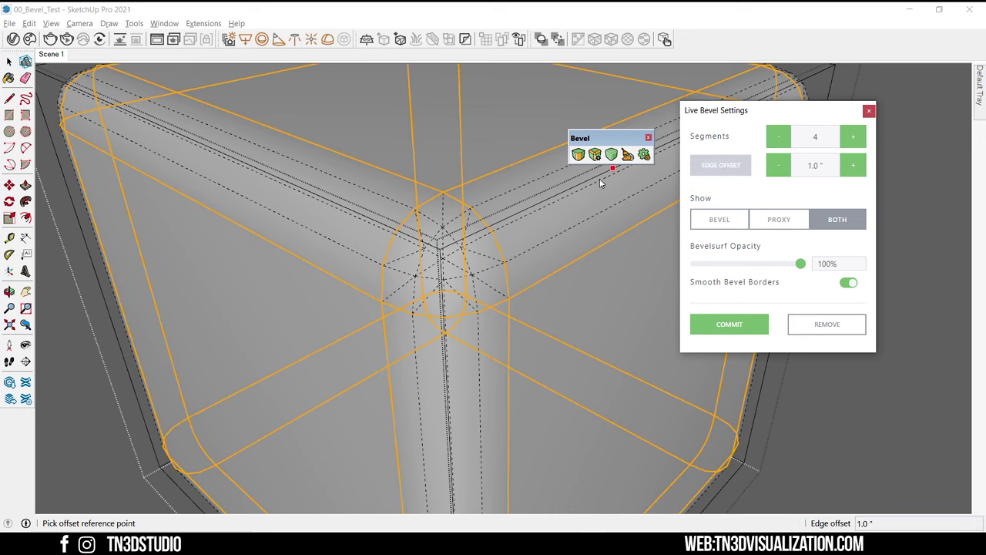
click(566, 190)
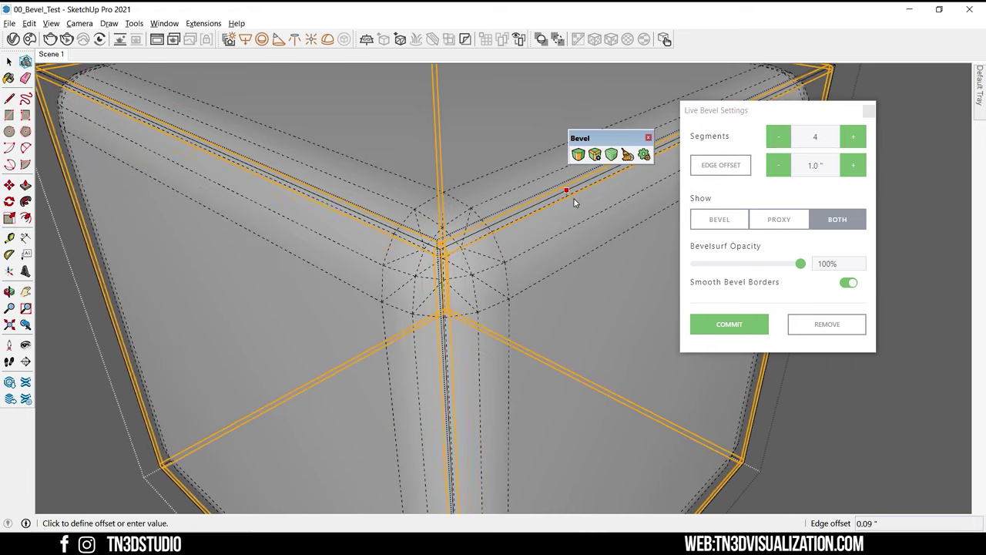
click(573, 198)
key(space)
Step: Draw a circle with a radius of about 3 1/2" in the middle of the cube's top face
click(469, 282)
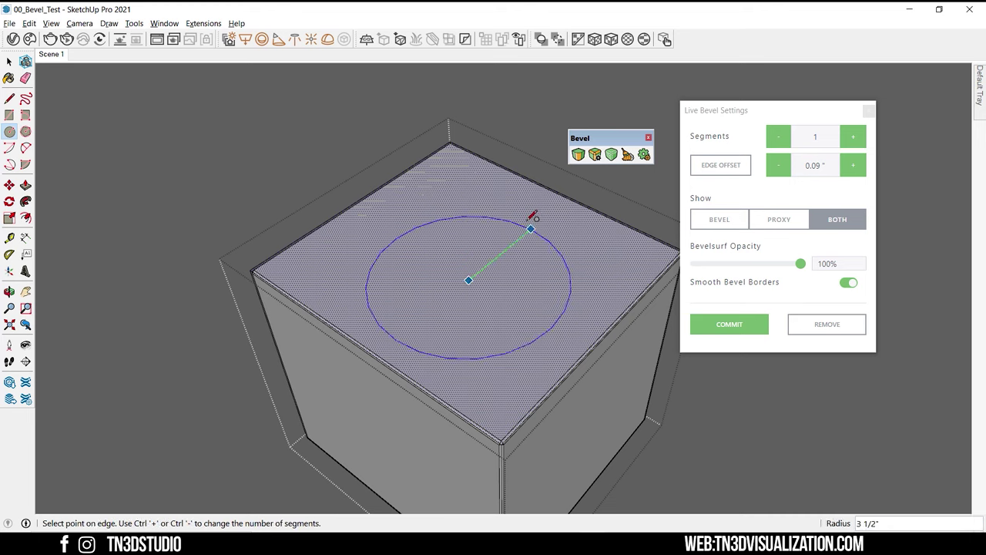
click(533, 212)
key(space)
key(m)
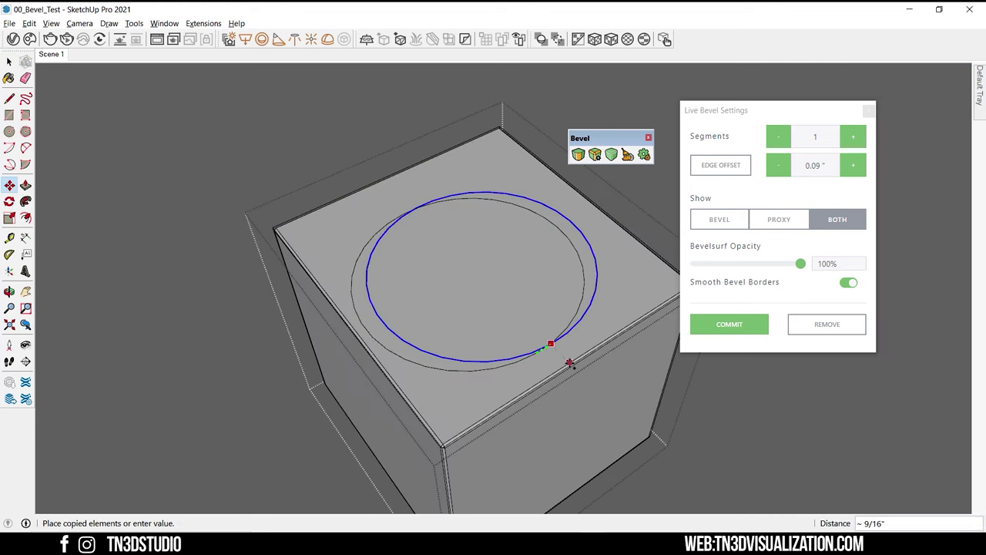
key(space)
Step: Sink the circle into the top face with Push/Pull and build a raised ring wall around it from an offset edge
key(p)
click(480, 281)
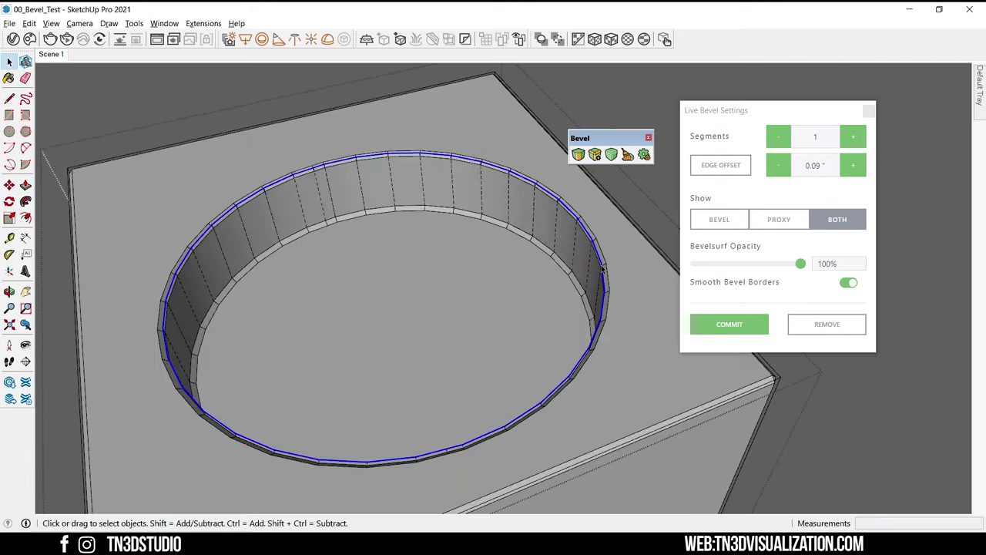
key(f)
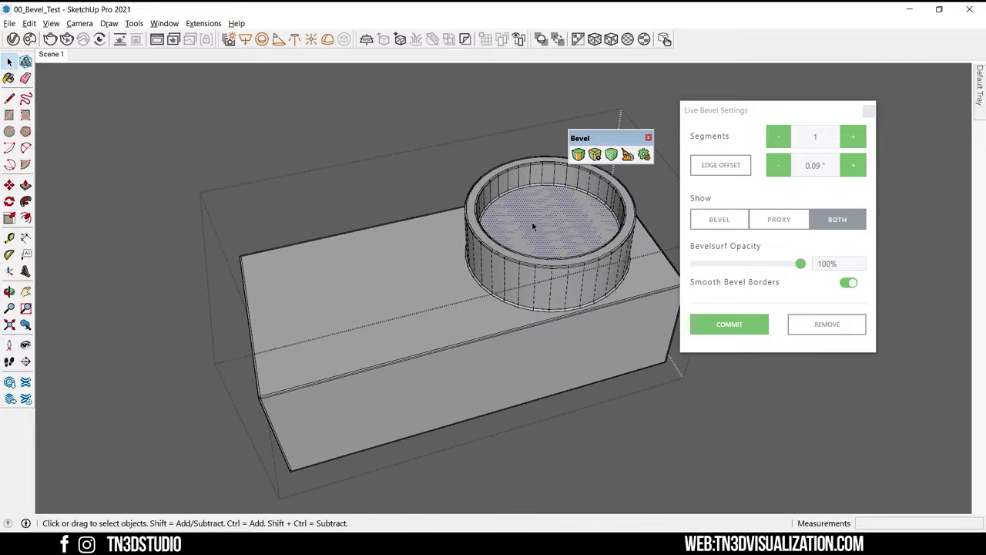
Step: Model a raised round knob beside the ring, with a recessed rectangular slot and a small sunken hole of about 3/16" radius
key(f)
key(space)
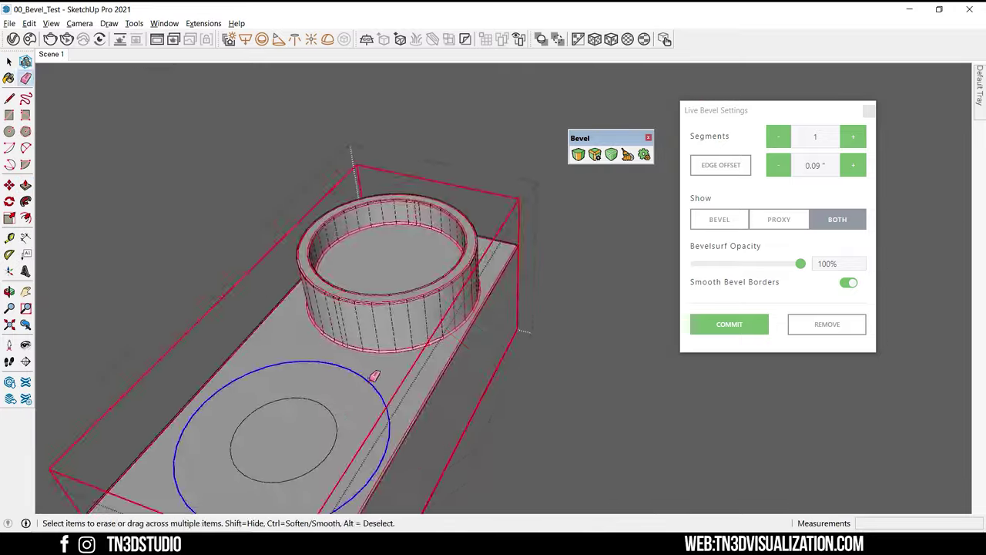
key(p)
key(o)
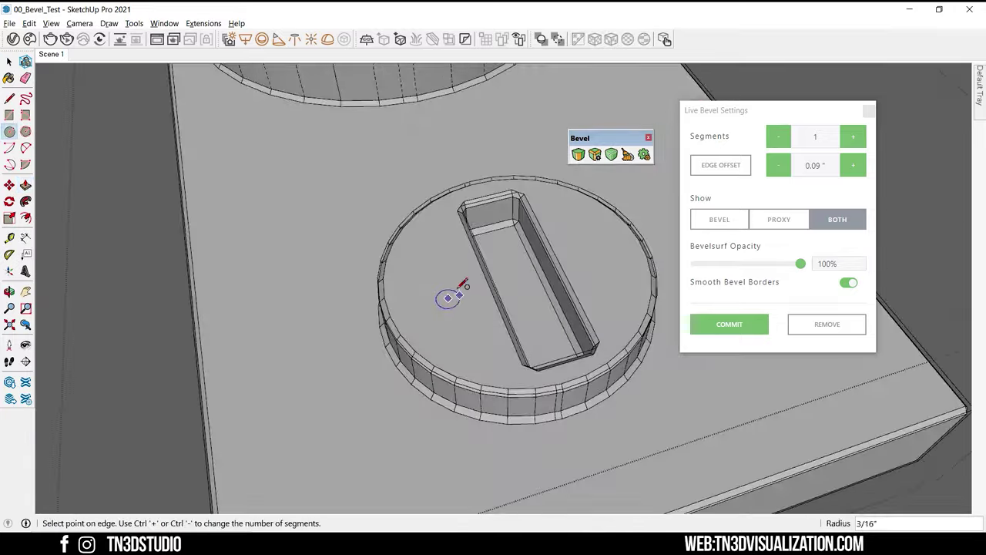
key(p)
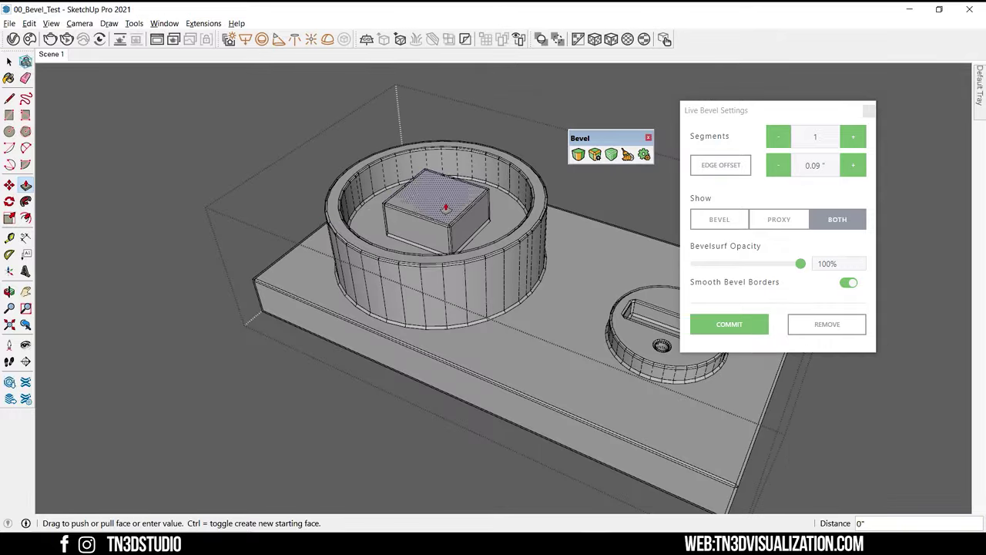
Step: Pull the top of the square block inside the ring up into a tall post
click(446, 207)
text(5)
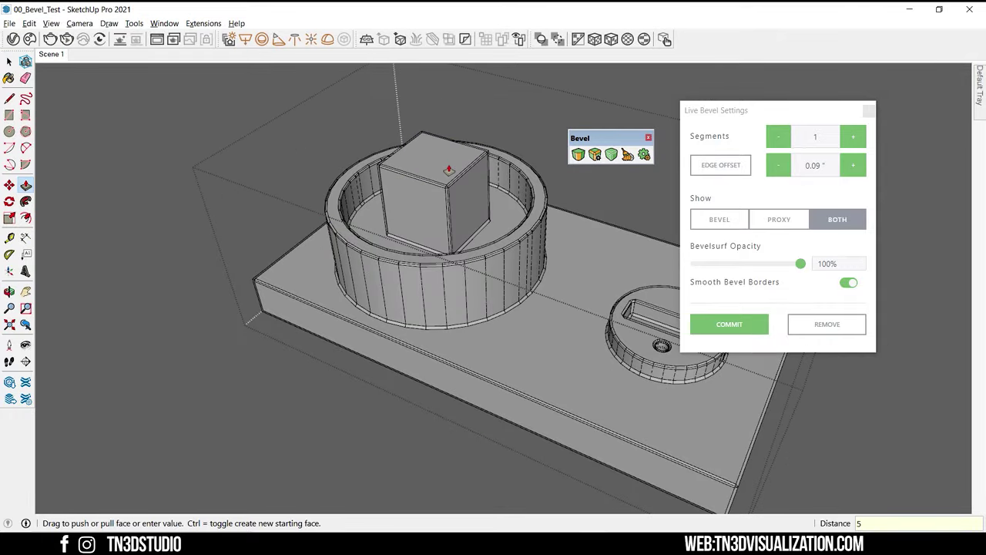
click(451, 110)
Step: Copy the post's top edge about 4 7/16" downward and pull the face above the copy out into a long arm
middle_drag(452, 110, 490, 145)
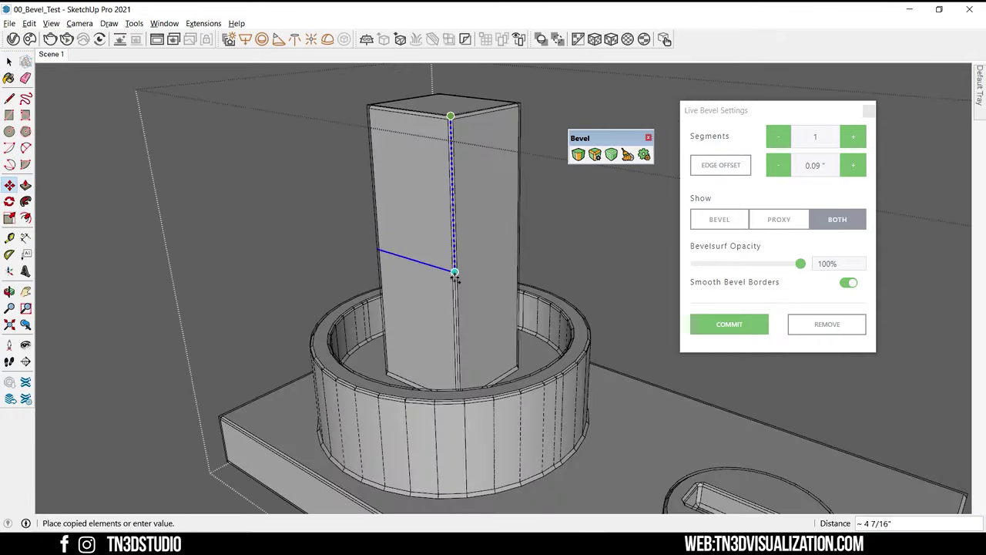
click(416, 260)
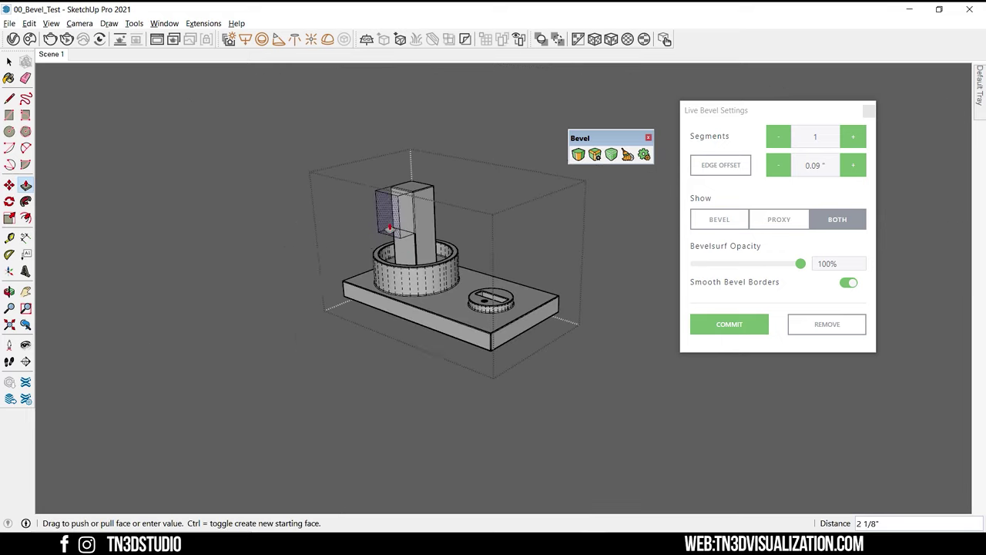
click(224, 246)
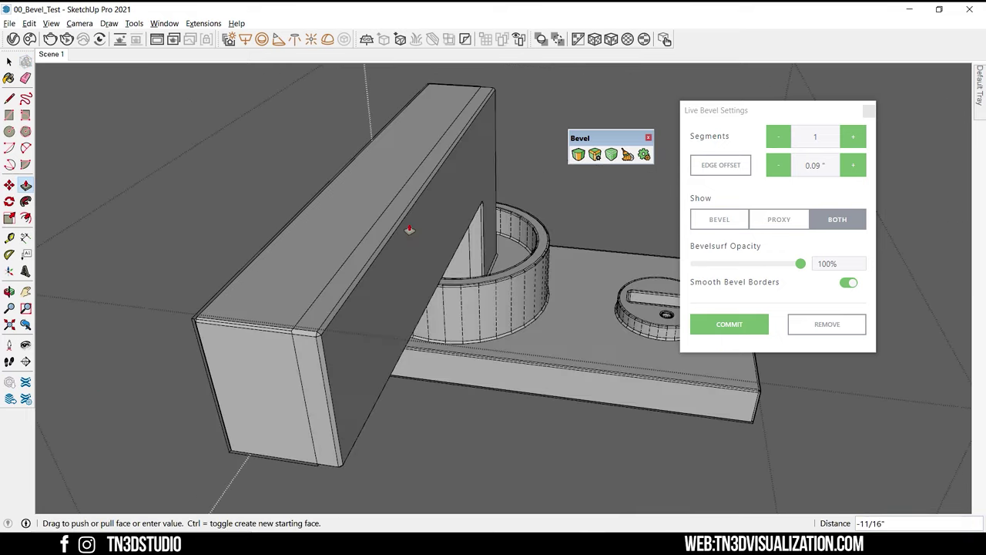
click(361, 233)
middle_drag(362, 233, 143, 336)
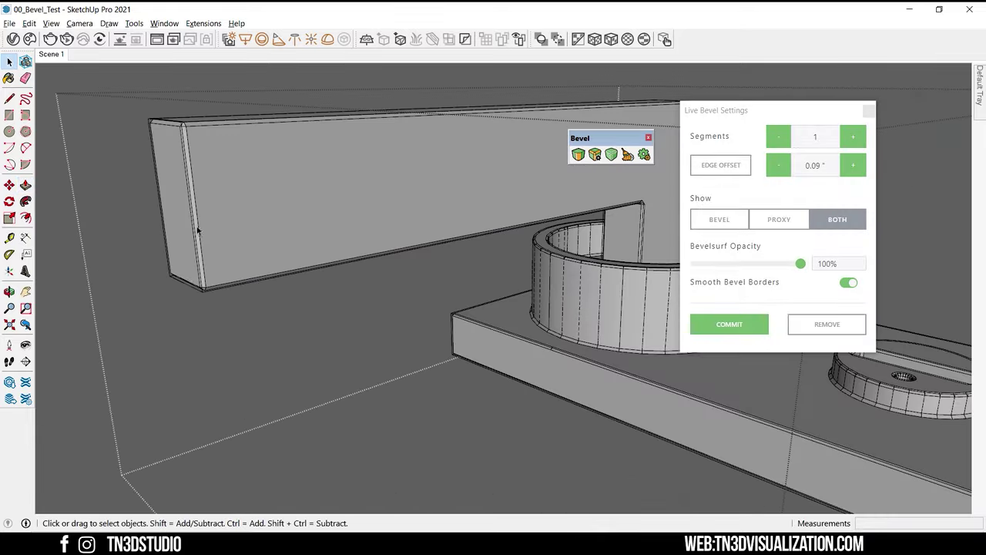
Step: Round the lower edge at the arm's free end with a 6-segment bevel
click(579, 154)
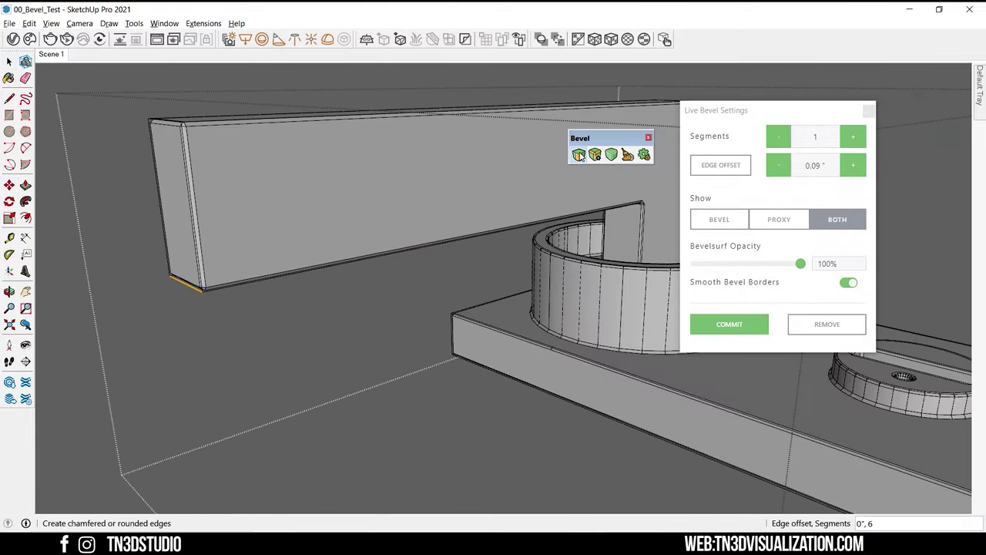
click(188, 266)
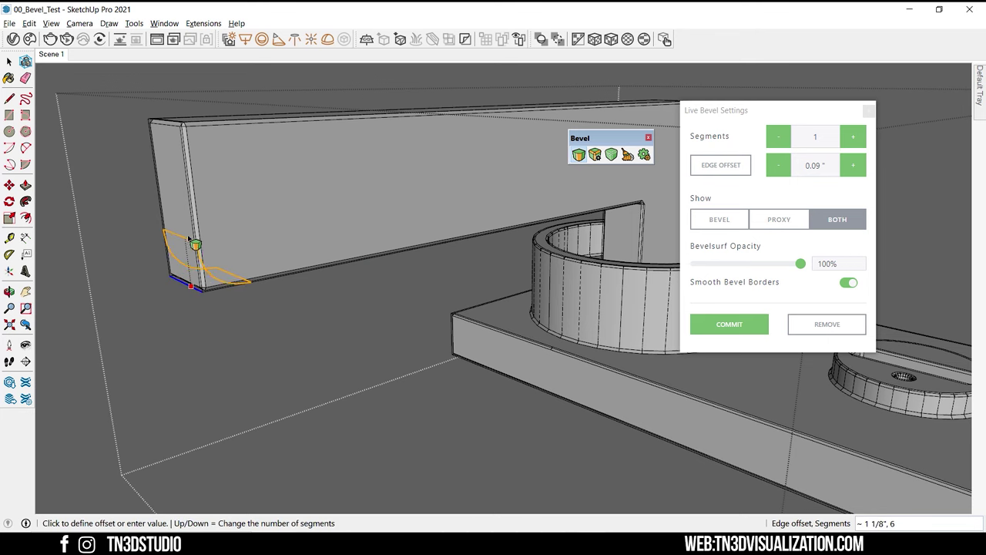
click(248, 225)
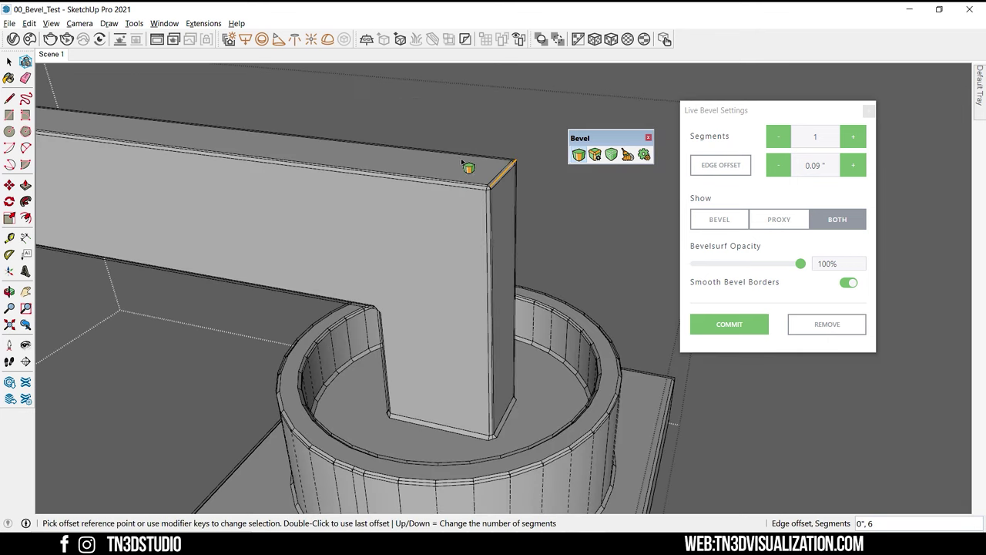
Step: Round the arm's upper outer edge above the post with a 6-segment bevel
click(501, 175)
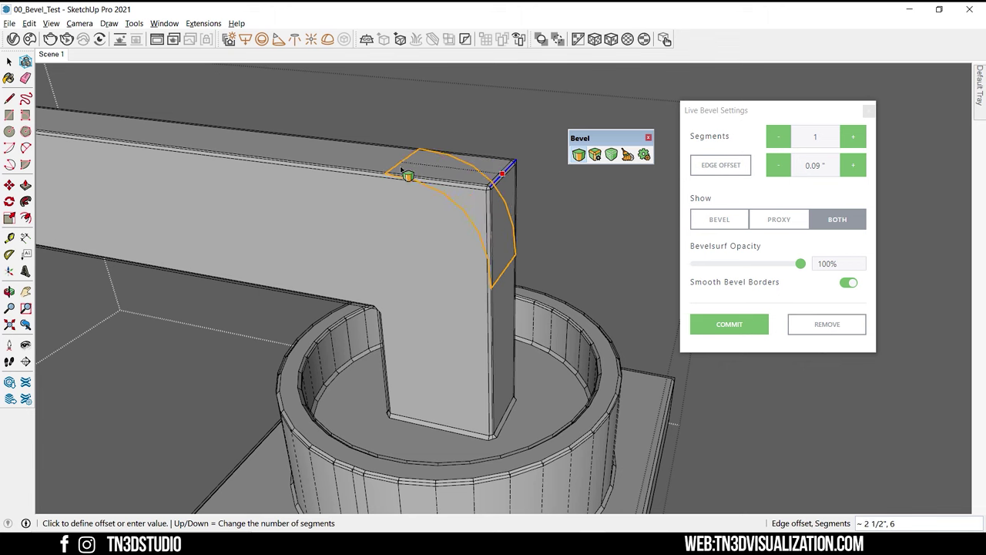
click(436, 174)
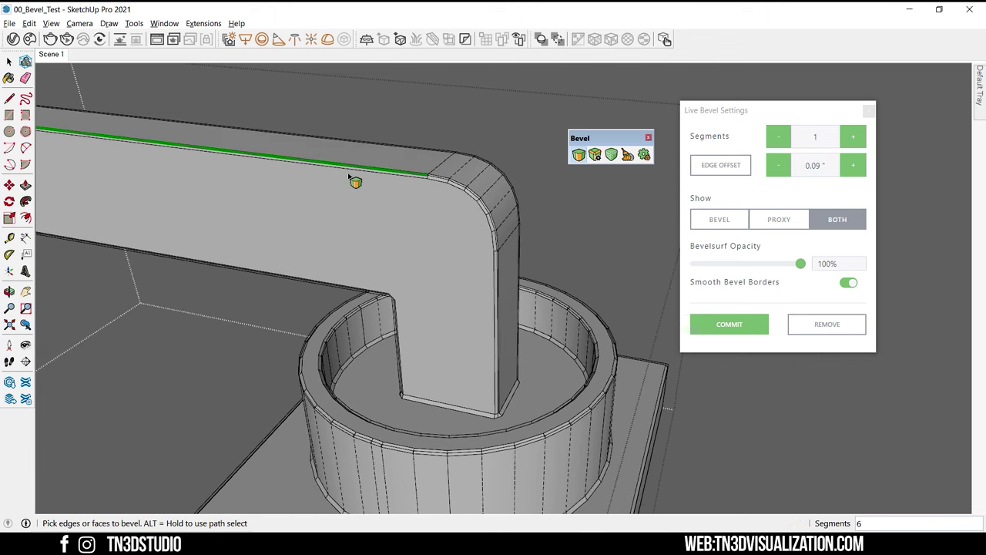
middle_drag(352, 180, 473, 164)
scroll(493, 216, down, 5)
mouse_move(501, 251)
middle_down()
mouse_move(655, 480)
mouse_move(511, 264)
middle_up()
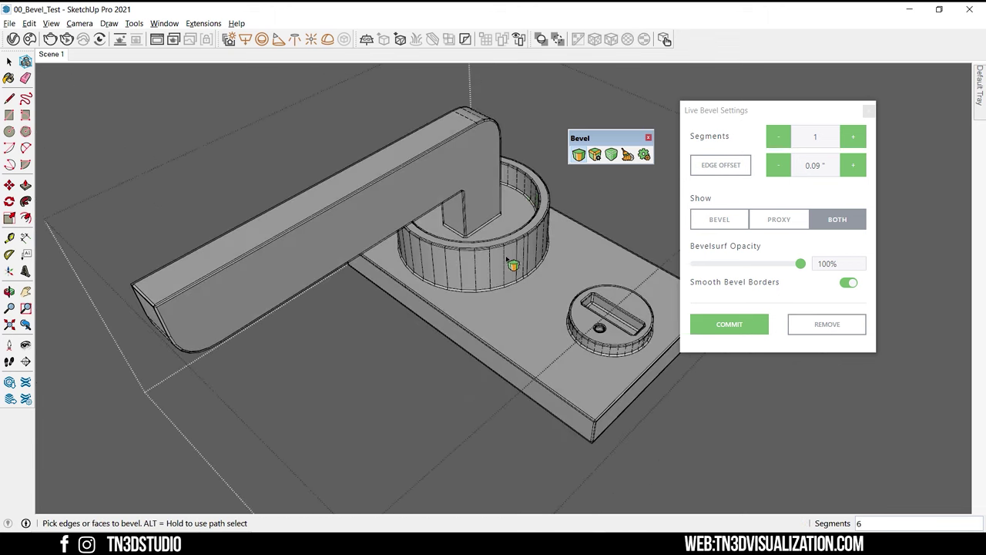
scroll(543, 250, up, 2)
key(space)
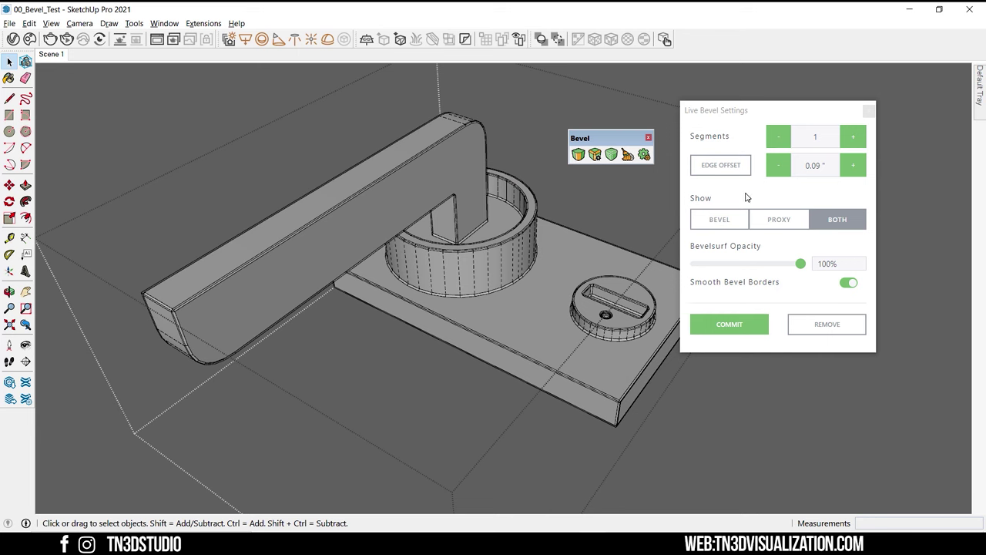
Step: Try the live bevel's Bevel-only and Proxy-only displays, return to Both, and keep the Bevelsurf Opacity at 100%
click(715, 221)
mouse_move(487, 287)
middle_down()
mouse_move(493, 337)
mouse_move(553, 281)
mouse_move(468, 273)
mouse_move(492, 271)
middle_up()
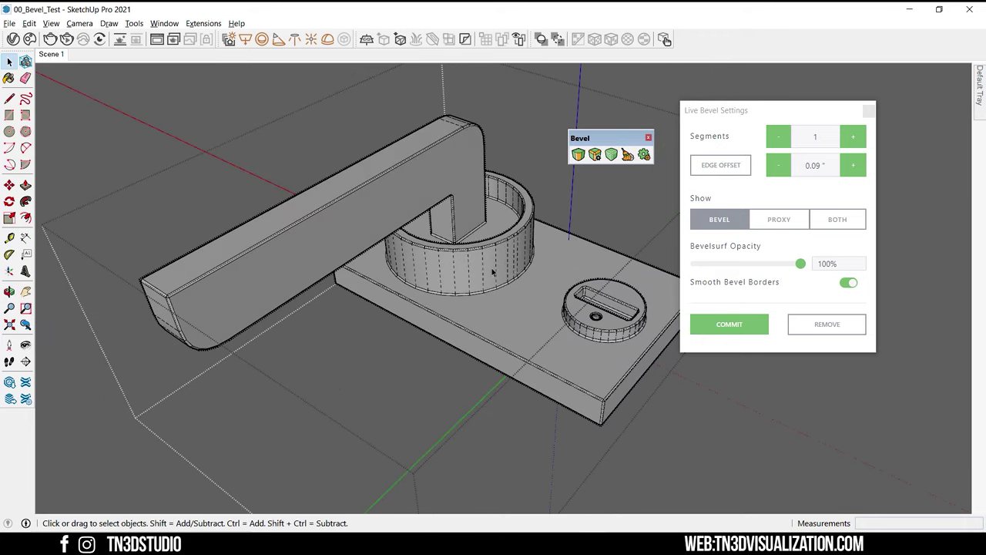
click(768, 221)
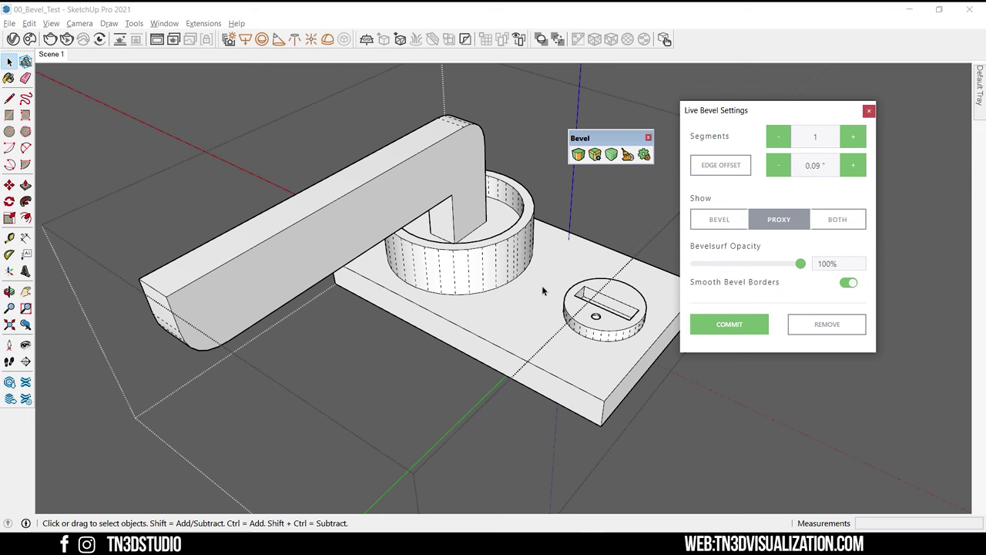
middle_drag(542, 289, 470, 285)
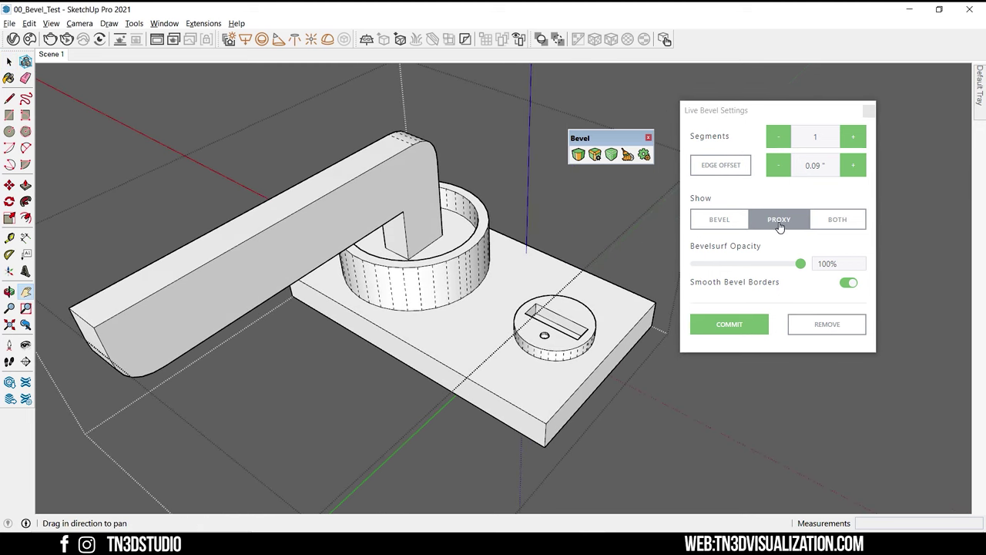
click(832, 221)
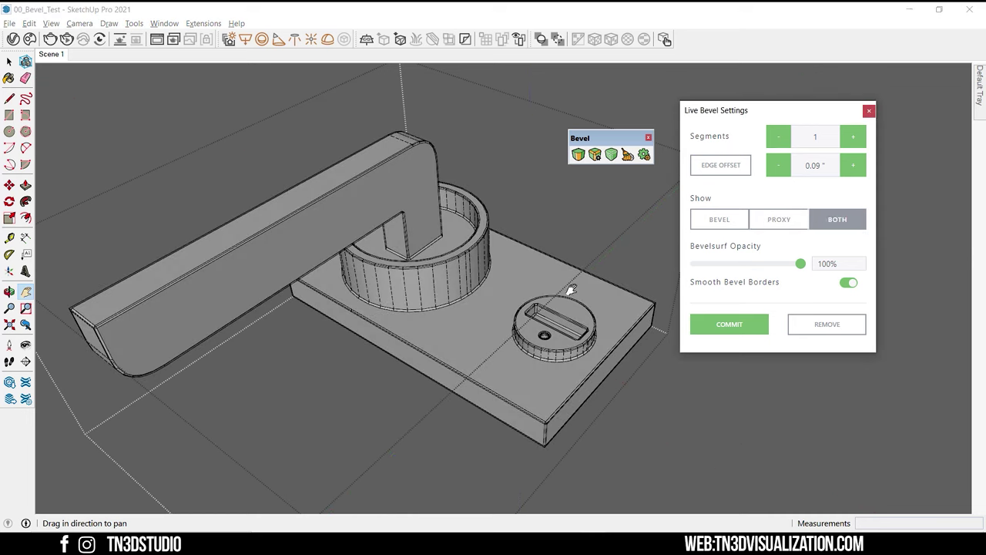
mouse_move(798, 264)
mouse_down()
mouse_move(682, 269)
mouse_move(801, 266)
mouse_up()
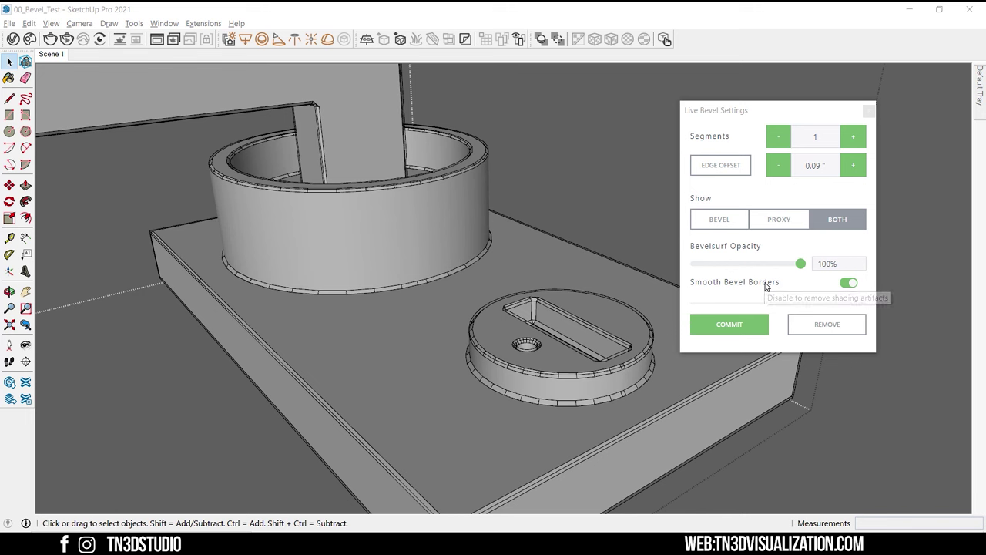
Step: Set the live bevel to 2 segments and examine the shading around the plate, ring and knob
click(820, 139)
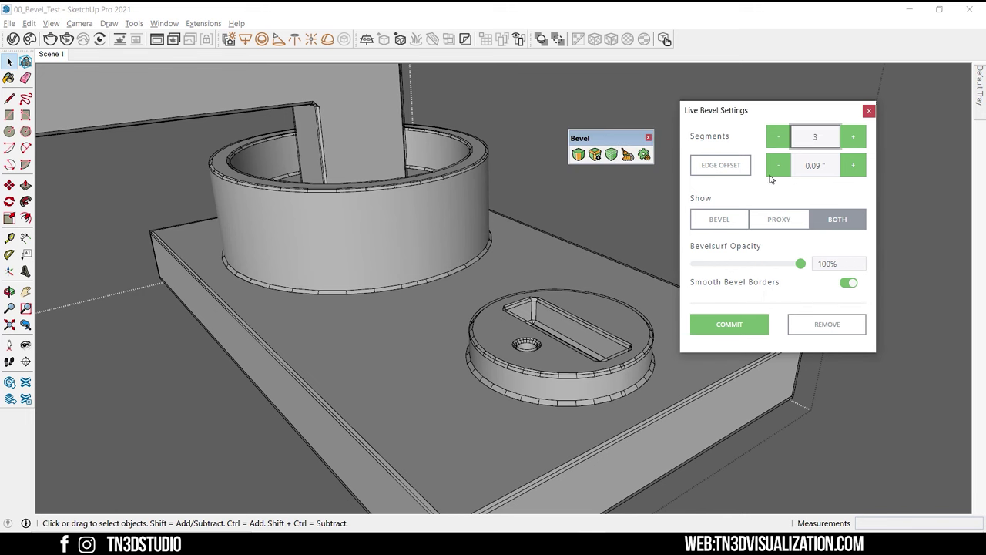
key(Down)
middle_drag(588, 324, 645, 385)
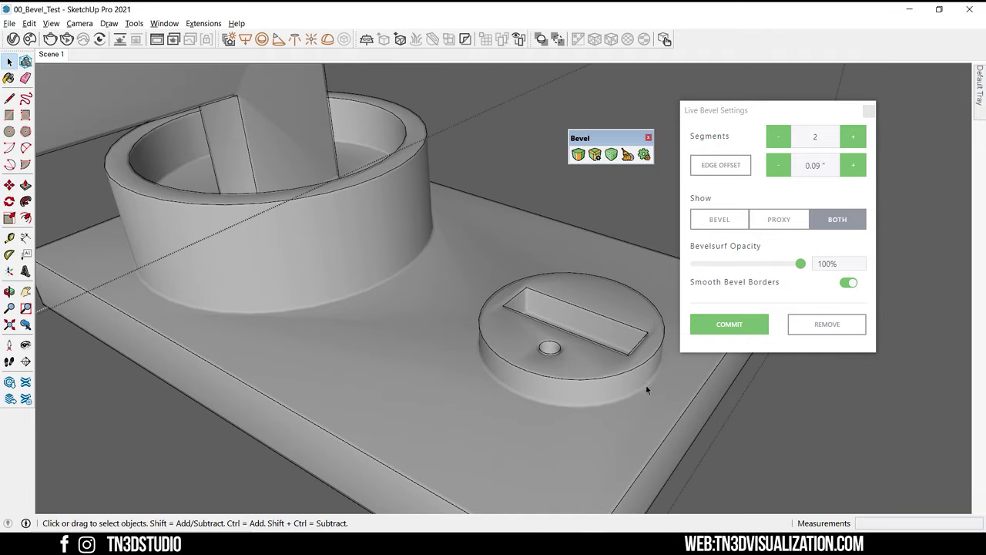
scroll(617, 397, up, 3)
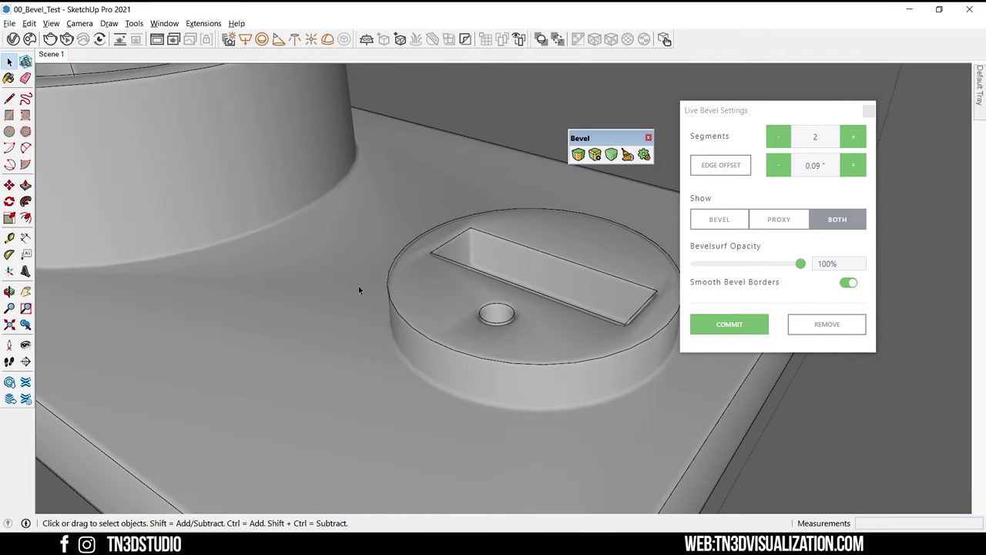
middle_drag(257, 288, 243, 263)
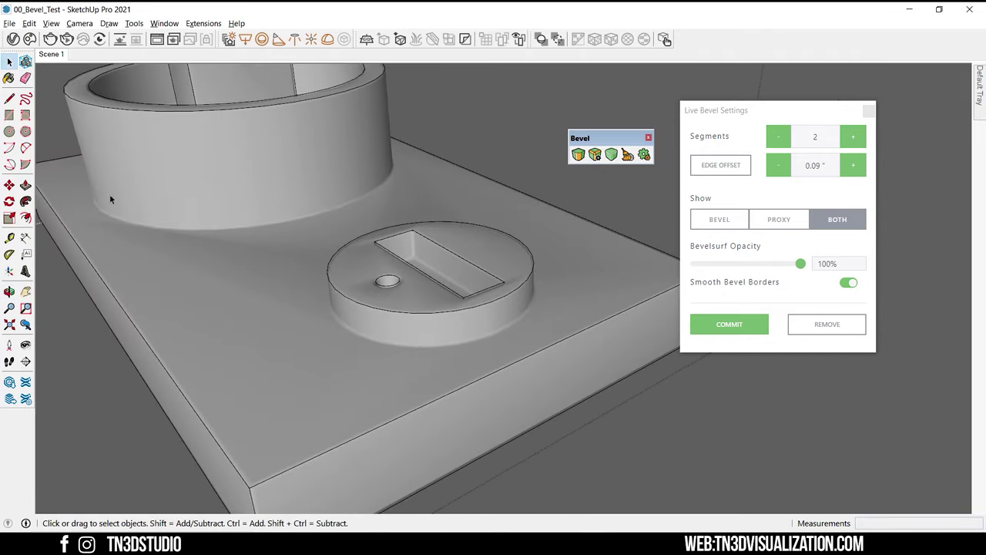
scroll(193, 203, up, 2)
Step: Turn off Smooth Bevel Borders for the live bevel and examine the shading around the ring and knob
click(849, 283)
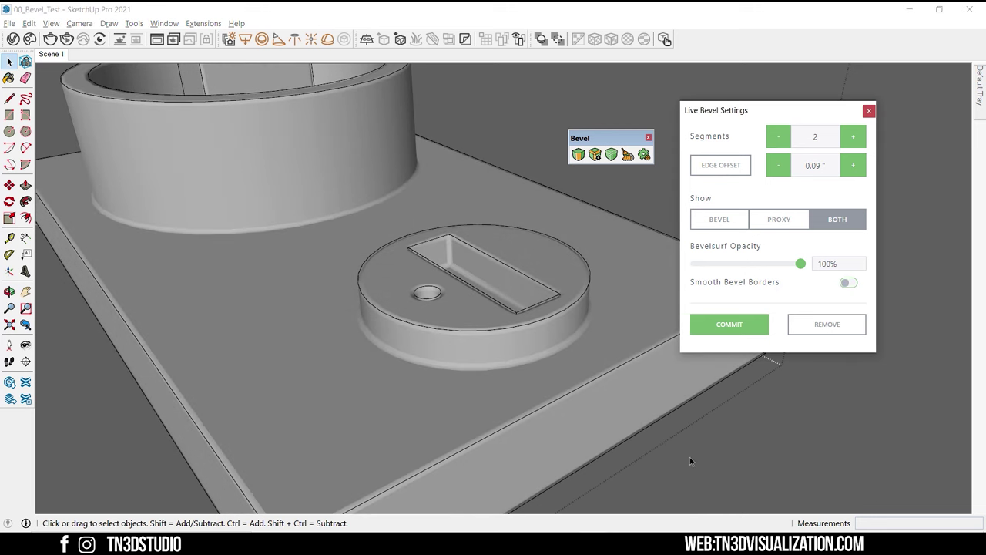
middle_drag(690, 460, 331, 181)
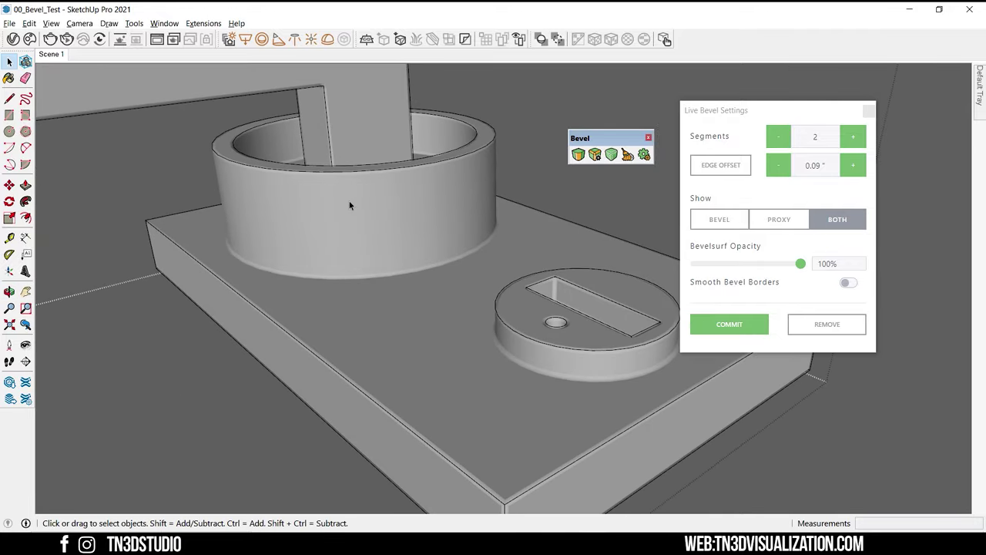
scroll(422, 269, down, 5)
Step: Leave live bevel editing to view the finished lever, and reopen its live bevel for editing
mouse_move(434, 276)
middle_down()
mouse_move(396, 275)
mouse_move(441, 261)
middle_up()
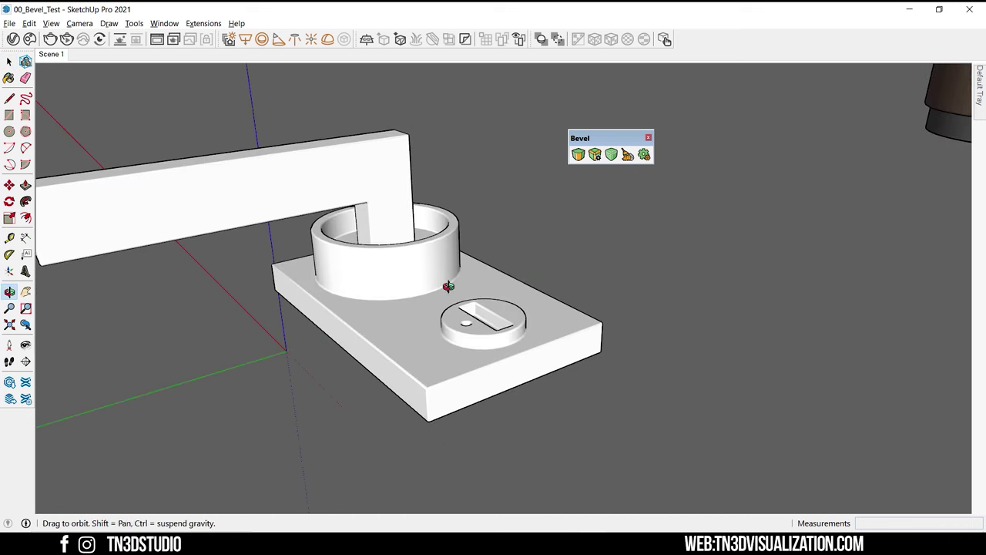
middle_drag(449, 285, 537, 315)
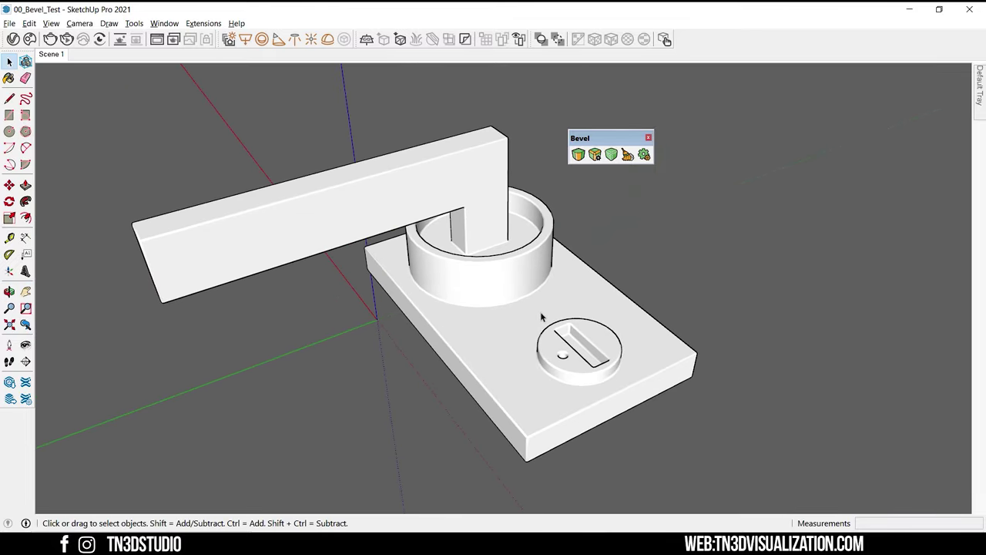
click(580, 284)
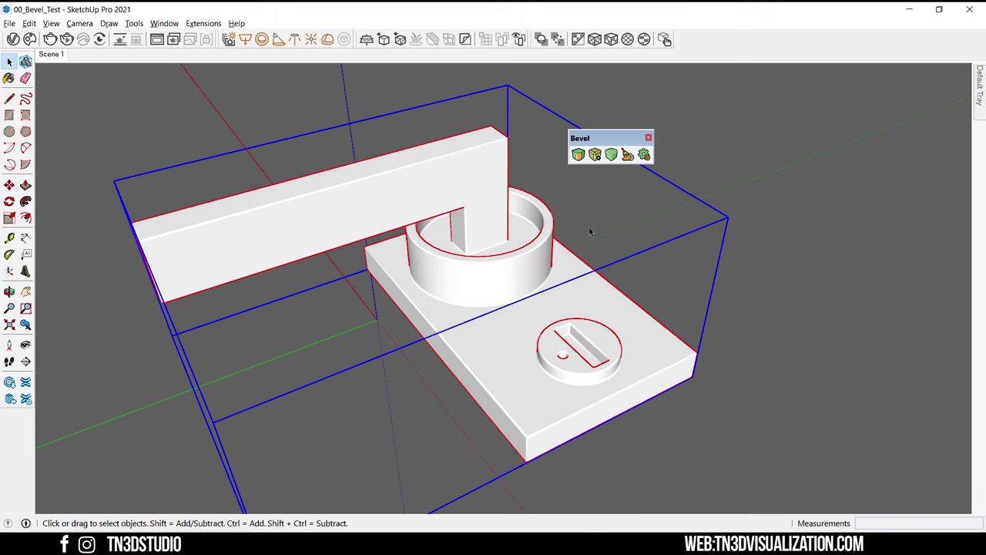
click(594, 156)
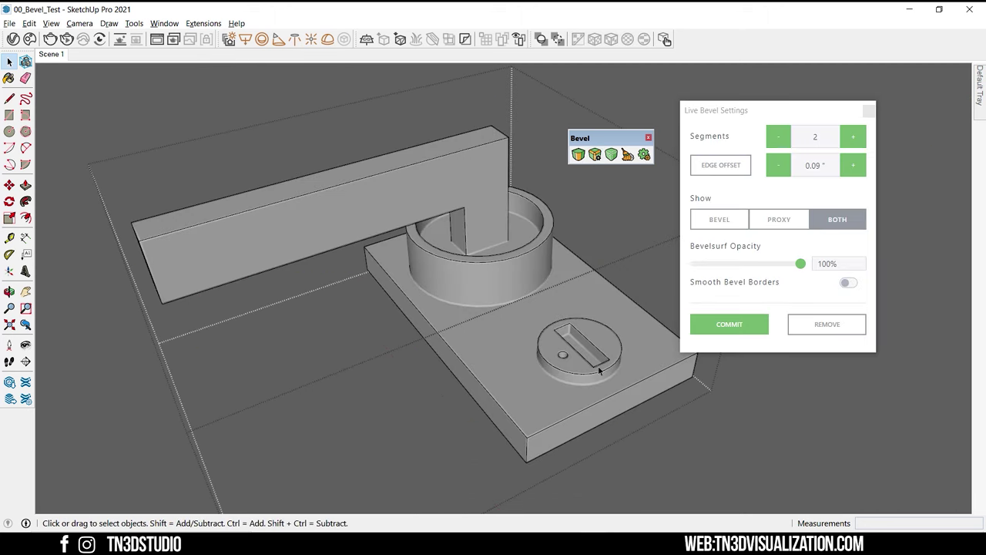
Step: Push the base plate's top face down slightly with Push/Pull while the live bevel is open
scroll(644, 359, up, 4)
key(p)
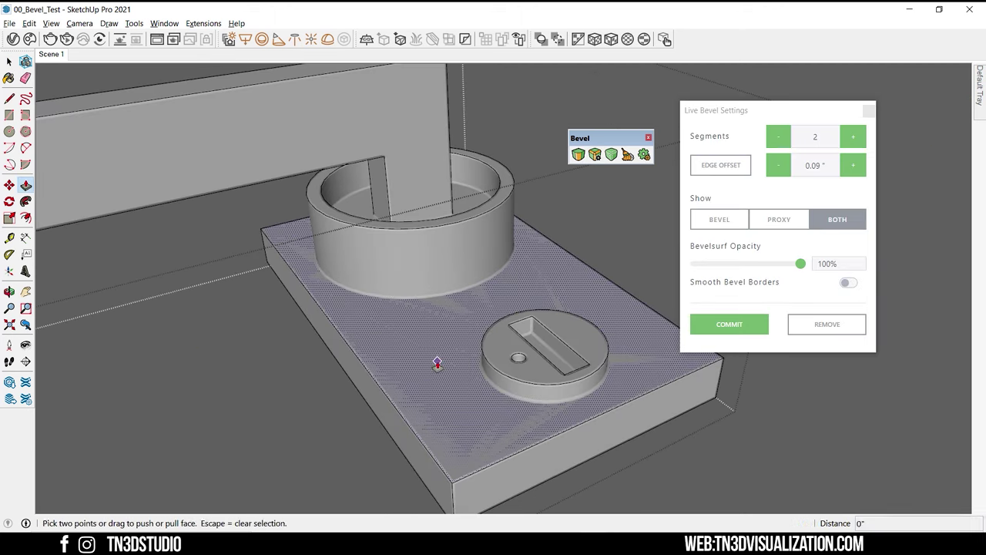
click(436, 362)
click(435, 366)
key(space)
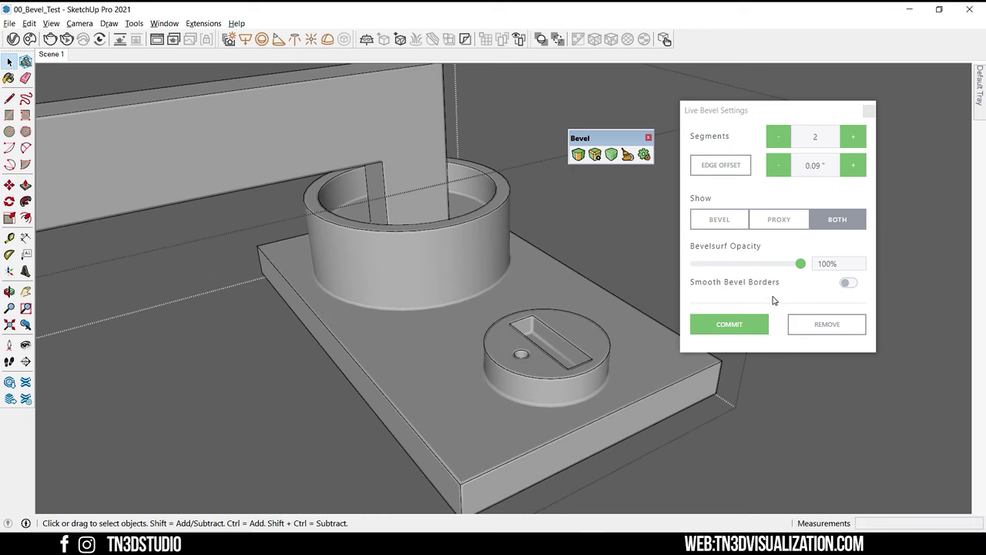
Step: Commit the live bevel to the lever and select all of its geometry to examine the beveled edges
click(728, 324)
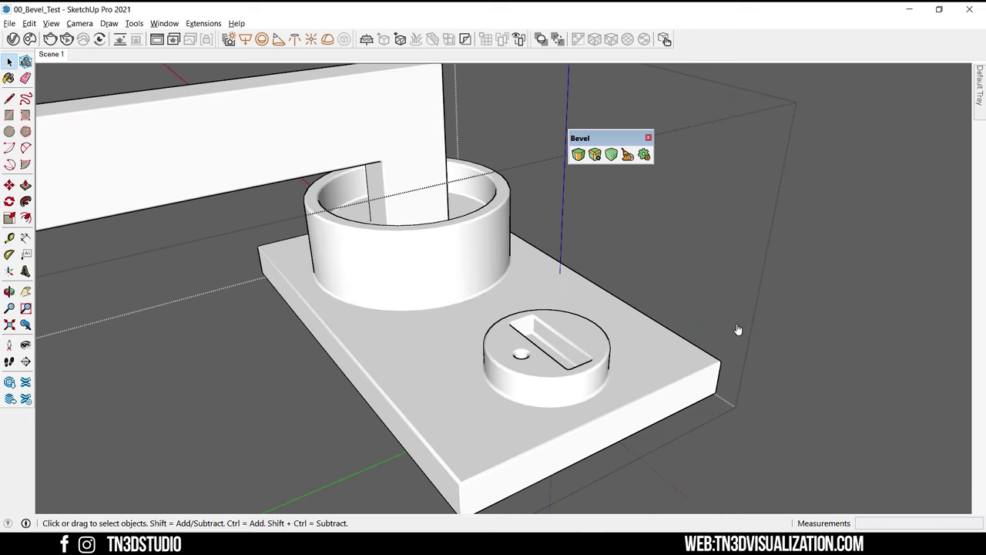
key(ctrl+a)
middle_drag(583, 341, 448, 320)
key(ctrl+t)
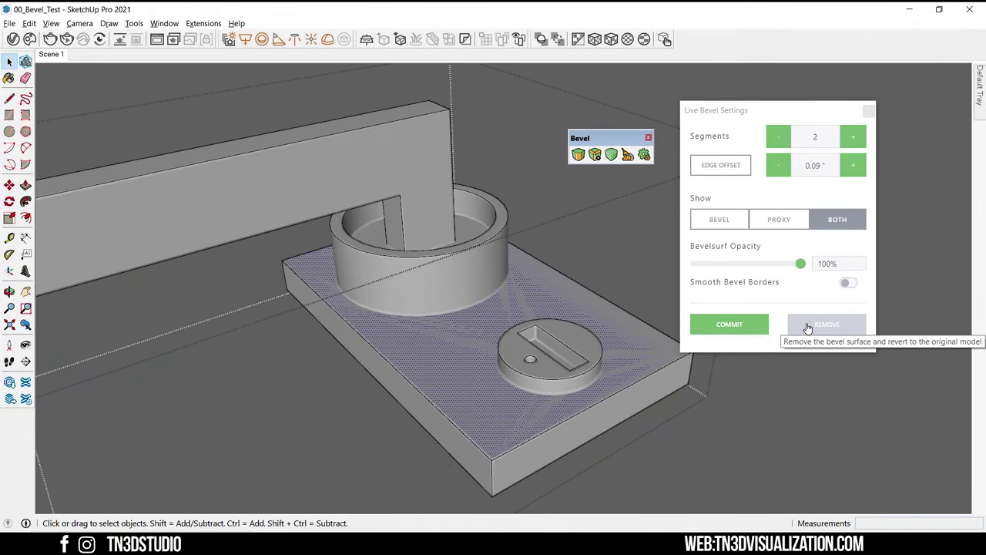
Step: Remove the live bevel surface to revert the lever to its original model, and view it from the front
click(808, 328)
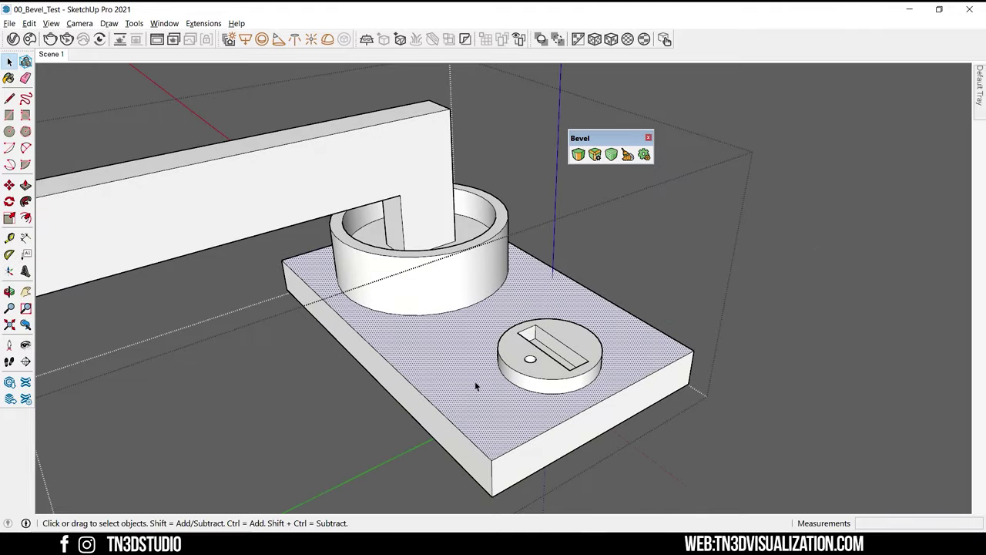
middle_drag(475, 387, 294, 316)
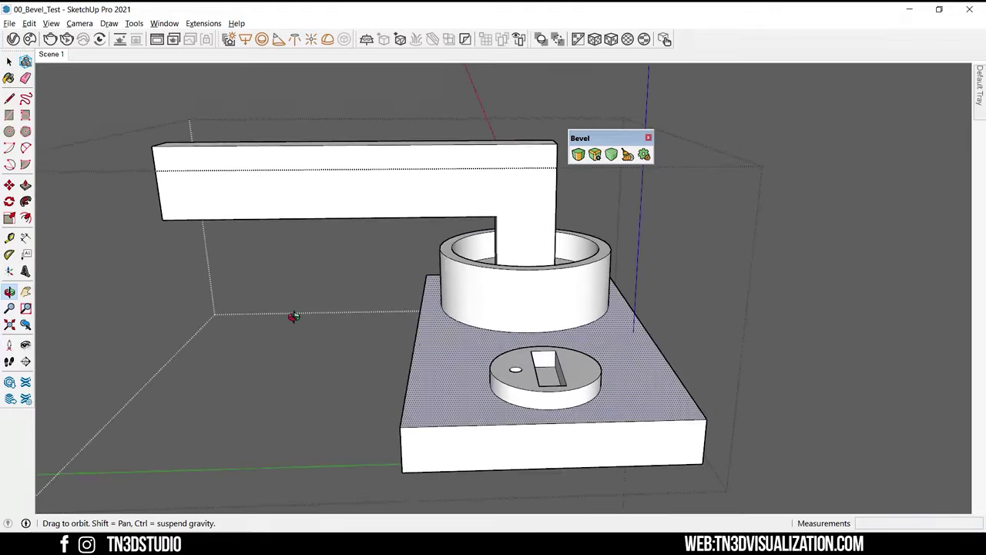